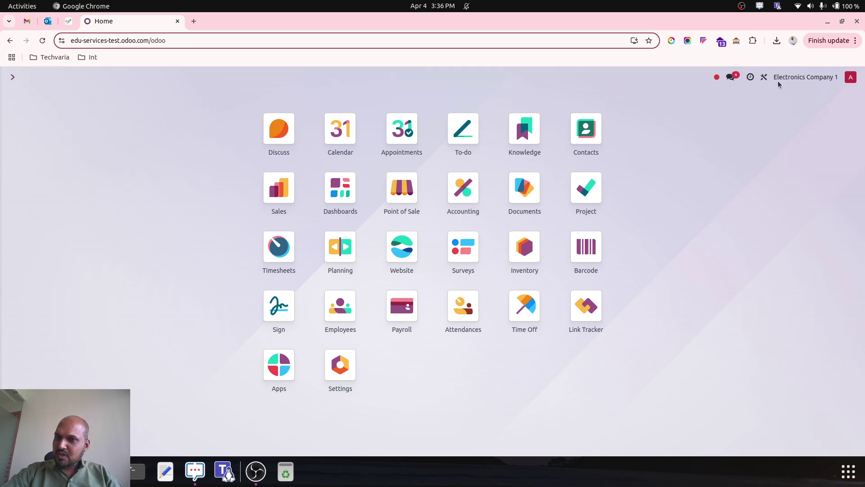
Check the active company and open the Accounting app's settings
{"action": "left_click", "coordinate": [797, 76]}
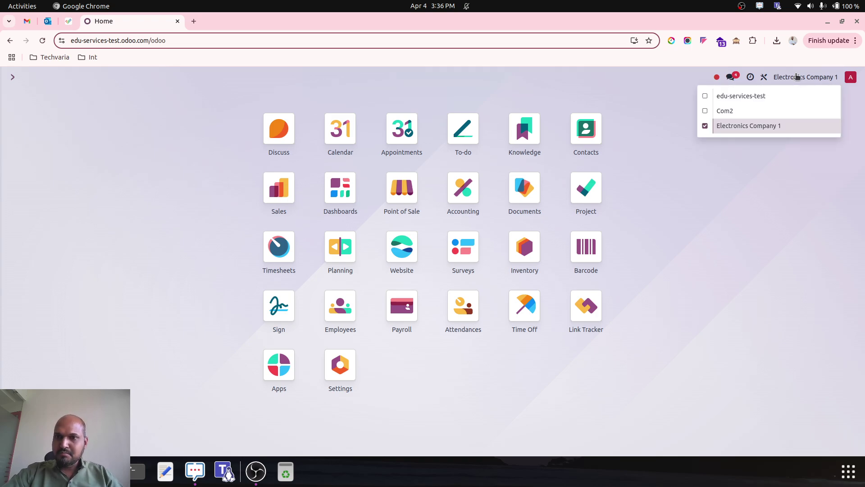
{"action": "left_click", "coordinate": [797, 76]}
{"action": "left_click", "coordinate": [464, 189]}
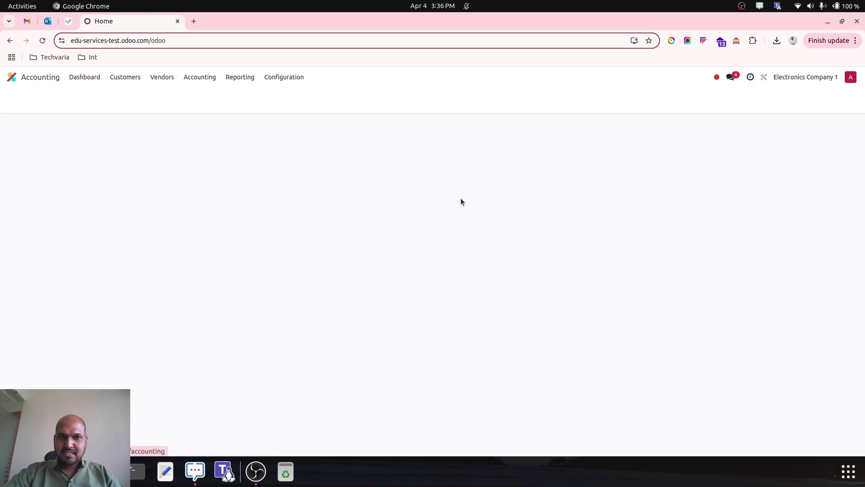
{"action": "left_click", "coordinate": [291, 78]}
{"action": "left_click", "coordinate": [294, 94]}
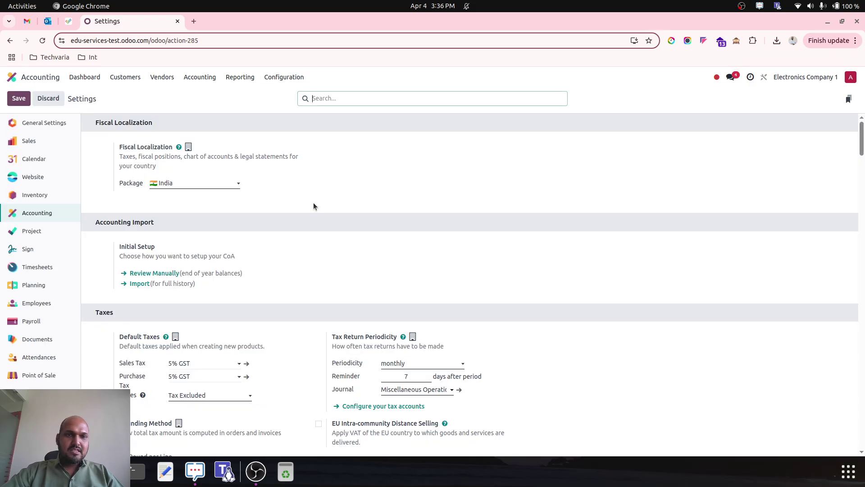
Open the Balance Sheet report for Electronics Company 1
{"action": "left_click", "coordinate": [200, 77]}
{"action": "left_click", "coordinate": [240, 77]}
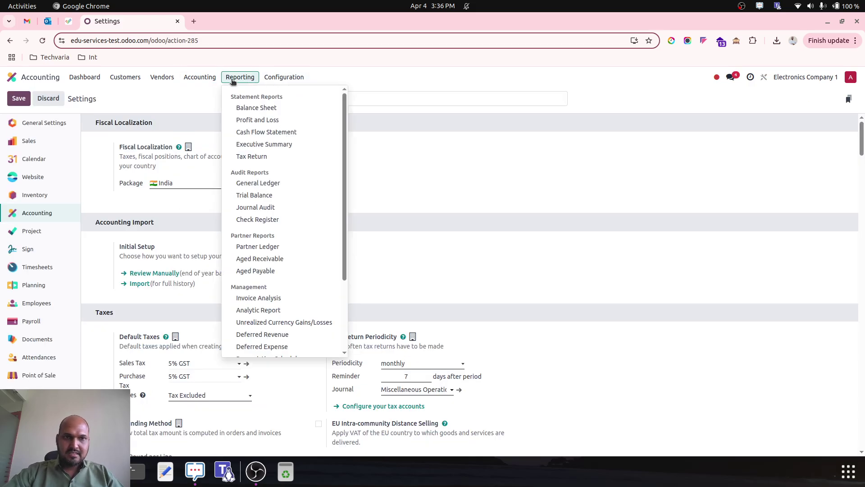
{"action": "left_click", "coordinate": [239, 107]}
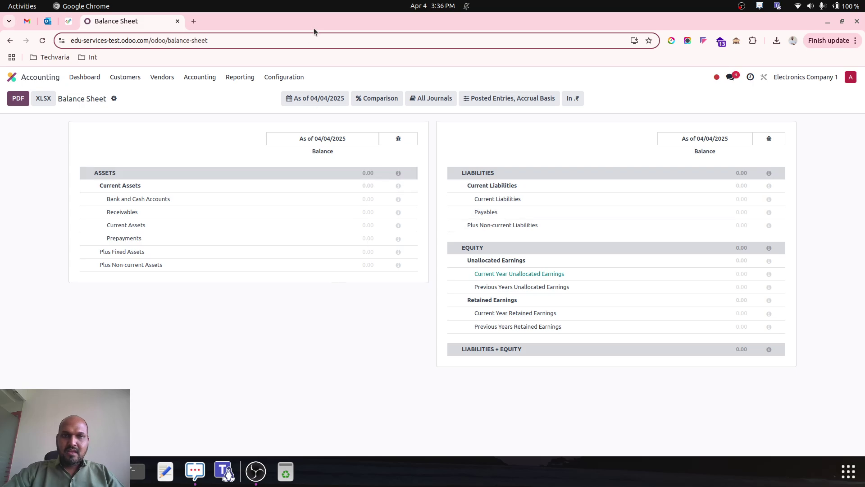
View the chart of accounts grouped by account type
{"action": "left_click", "coordinate": [288, 77]}
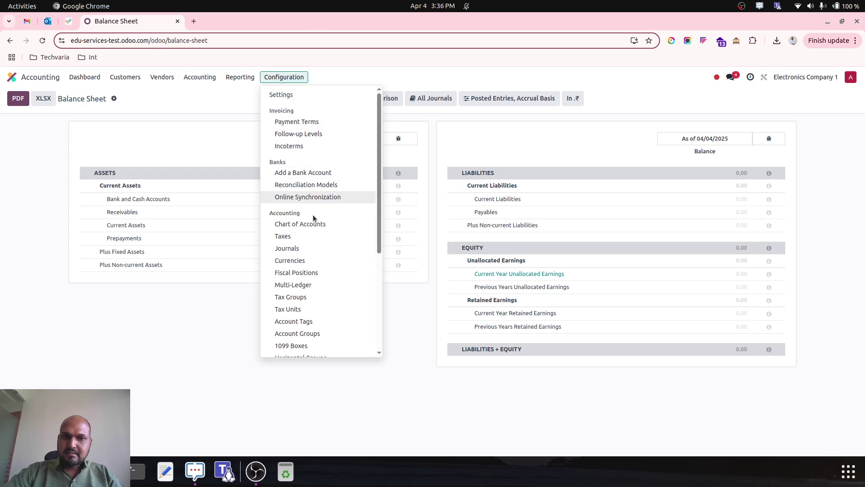
{"action": "left_click", "coordinate": [301, 224]}
{"action": "left_click", "coordinate": [561, 98]}
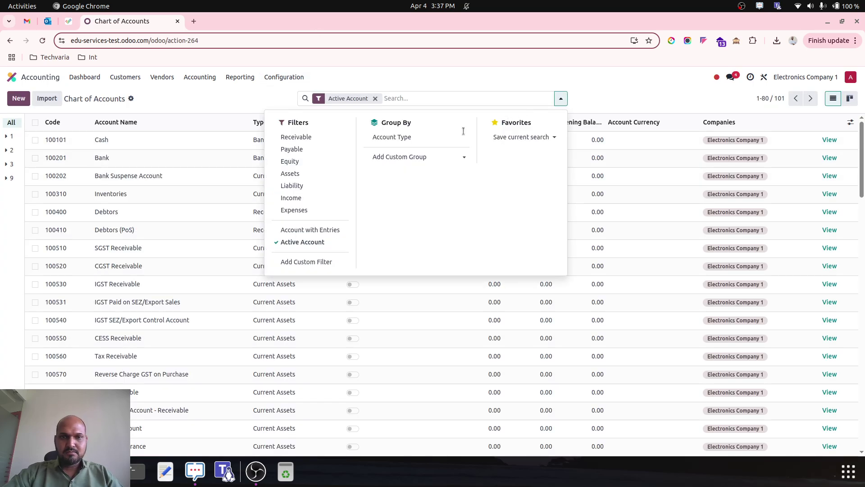
{"action": "left_click", "coordinate": [446, 137]}
Set the Stock Valuation Account to 100310 Inventories in the accounting settings and save
{"action": "left_click", "coordinate": [280, 80]}
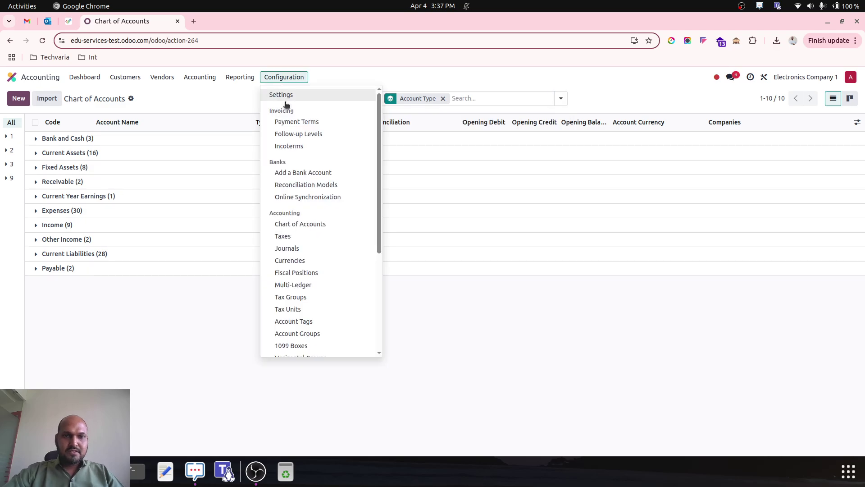
{"action": "left_click", "coordinate": [290, 97]}
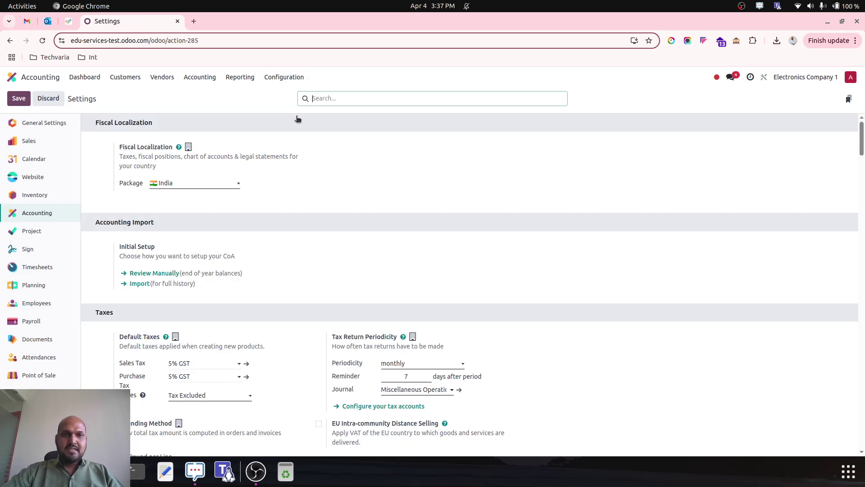
{"action": "scroll", "coordinate": [328, 198], "scroll_direction": "down", "scroll_amount": 20}
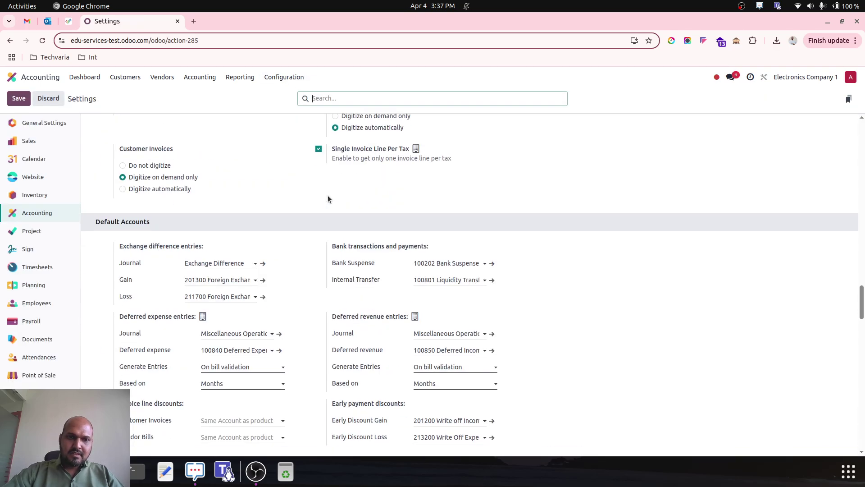
{"action": "scroll", "coordinate": [328, 198], "scroll_direction": "down", "scroll_amount": 2}
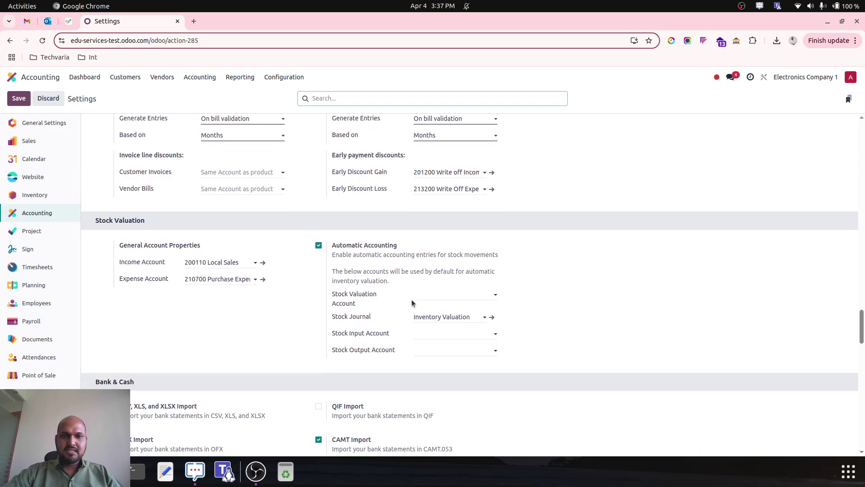
{"action": "left_click", "coordinate": [430, 292]}
{"action": "type", "text": "inve"}
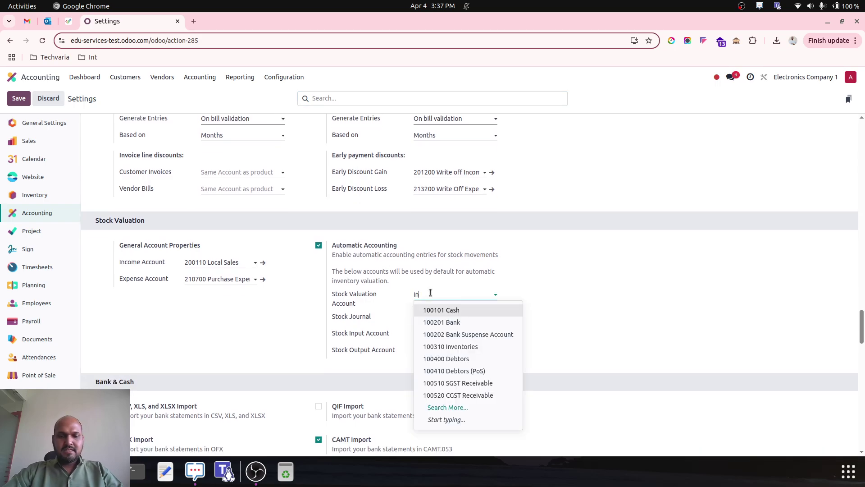
{"action": "left_click", "coordinate": [446, 309]}
{"action": "left_click", "coordinate": [457, 333]}
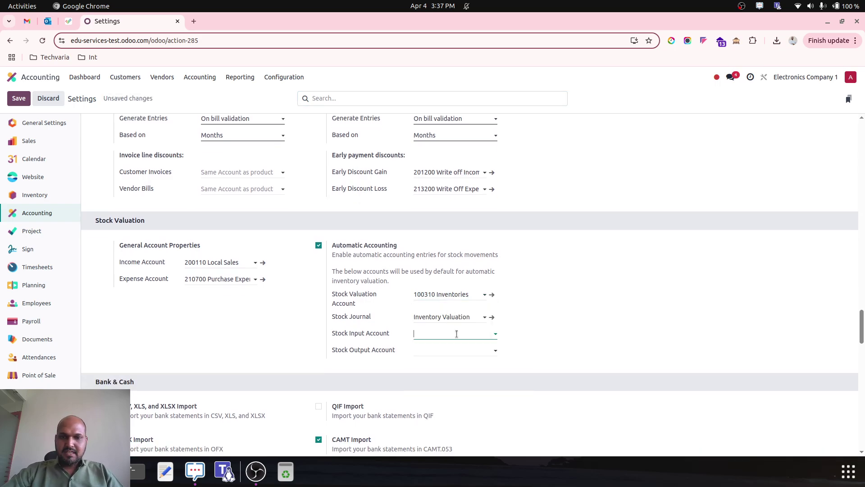
{"action": "left_click", "coordinate": [590, 197]}
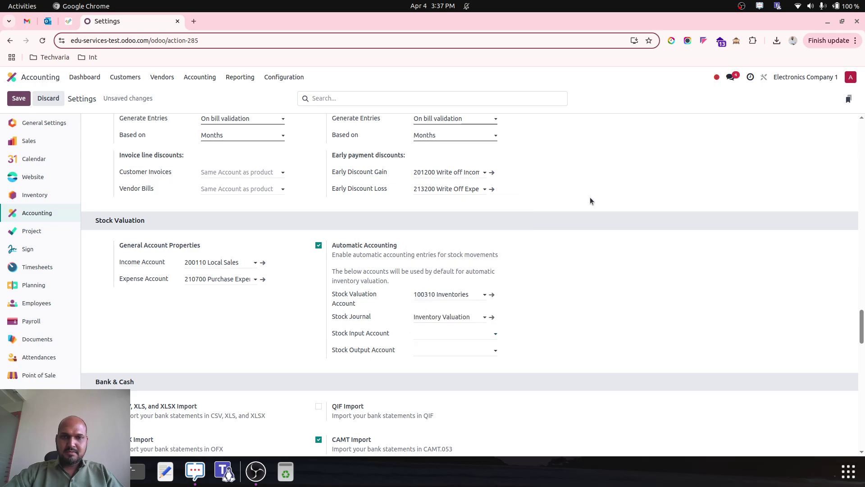
{"action": "left_click", "coordinate": [270, 77]}
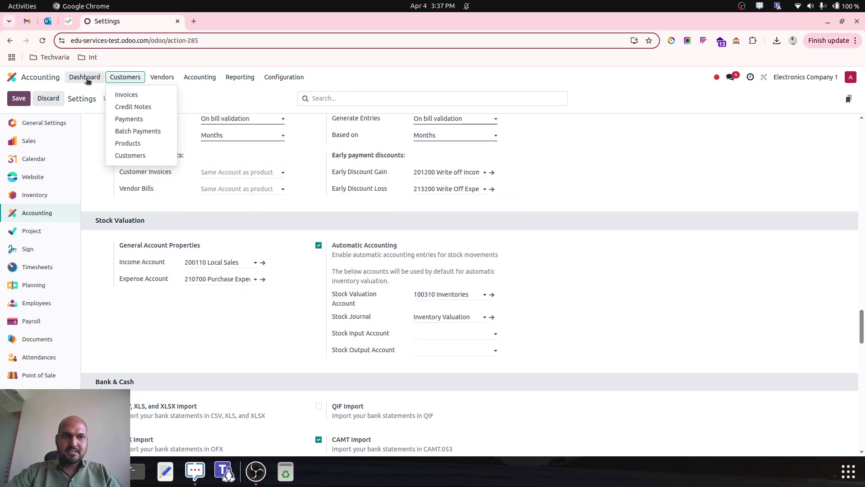
{"action": "left_click", "coordinate": [18, 98]}
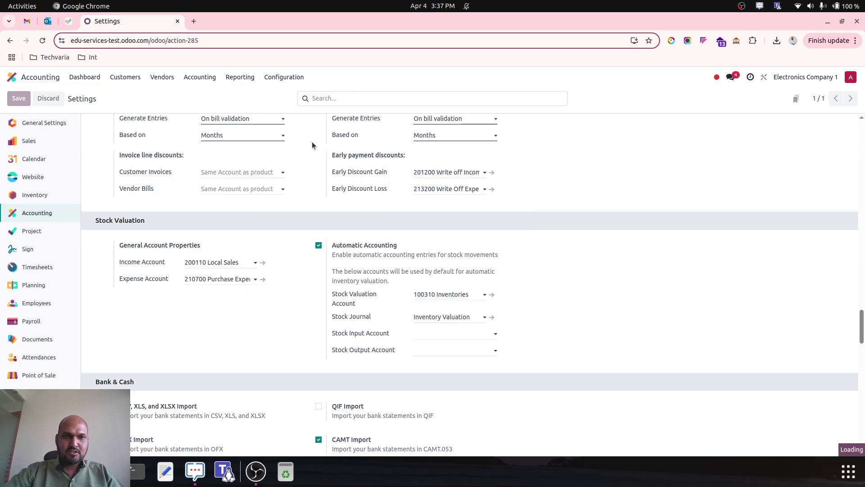
Group the chart of accounts by account type and expand the Current Assets group
{"action": "left_click", "coordinate": [288, 77]}
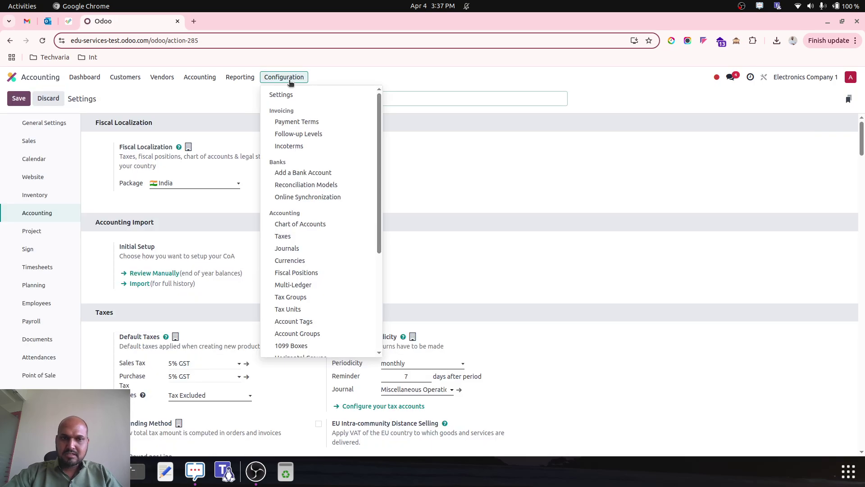
{"action": "left_click", "coordinate": [312, 224]}
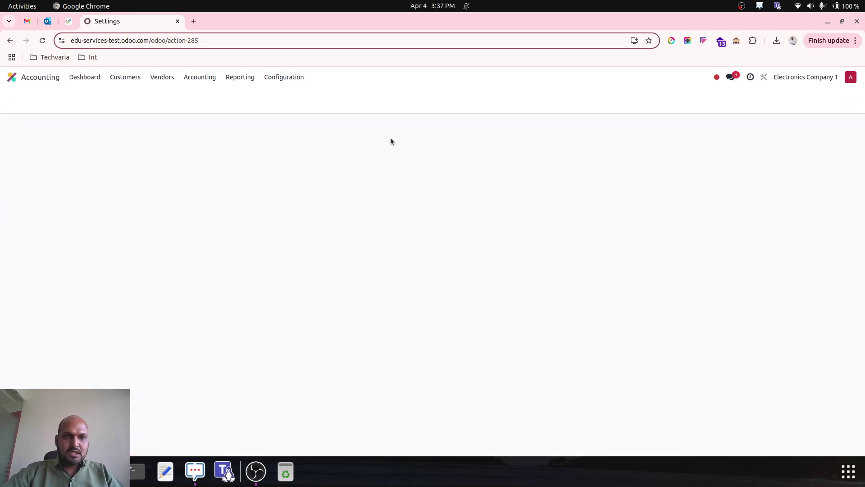
{"action": "left_click", "coordinate": [561, 98]}
{"action": "left_click", "coordinate": [402, 137]}
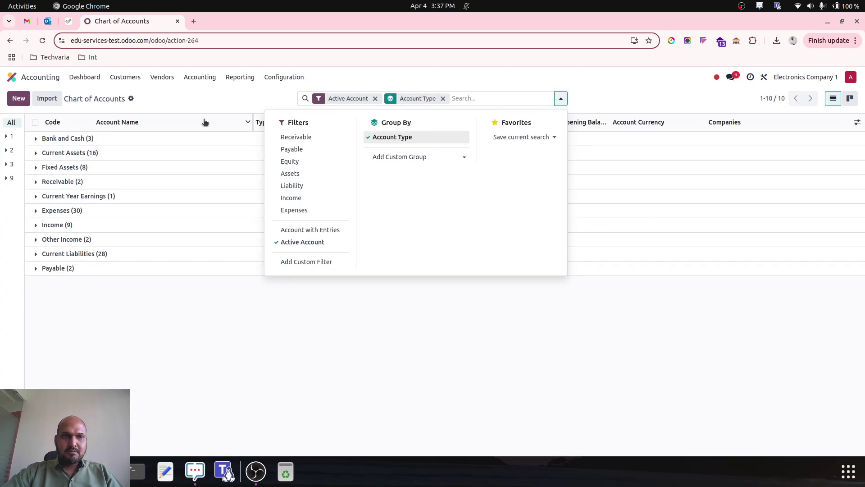
{"action": "left_click", "coordinate": [103, 153]}
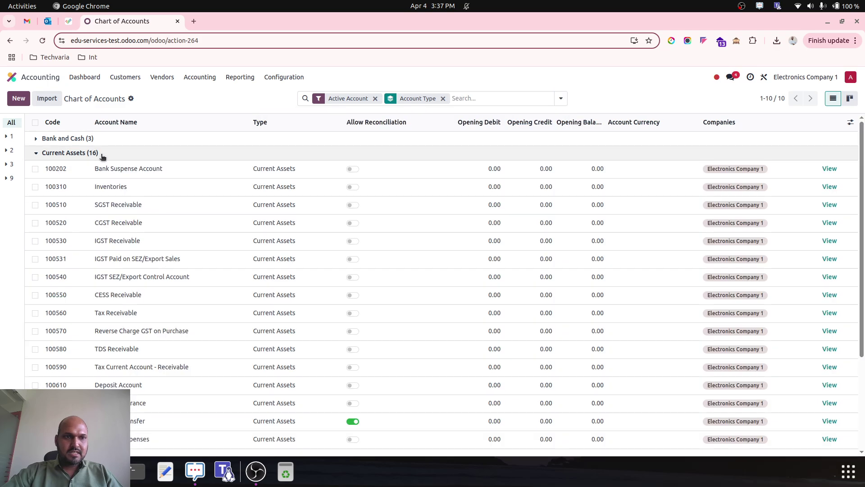
Add a Current Assets account with code 100311 named "Stock received interim" and allow reconciliation on it
{"action": "left_click", "coordinate": [62, 186]}
{"action": "scroll", "coordinate": [81, 235], "scroll_direction": "down", "scroll_amount": 3}
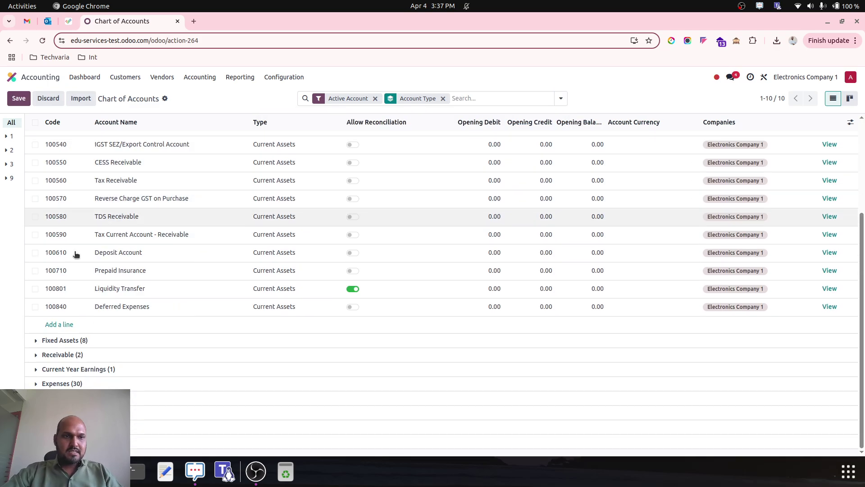
{"action": "left_click", "coordinate": [66, 324]}
{"action": "type", "text": "100311"}
{"action": "key", "text": "Tab"}
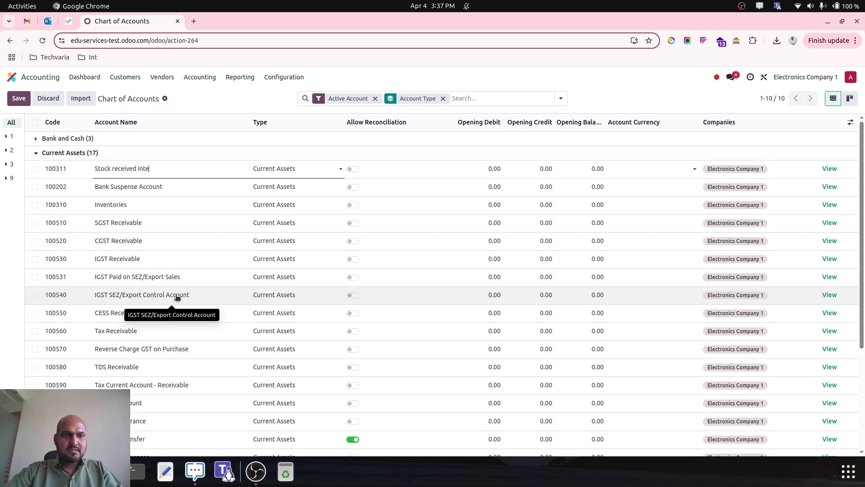
{"action": "key", "text": "BackSpace"}
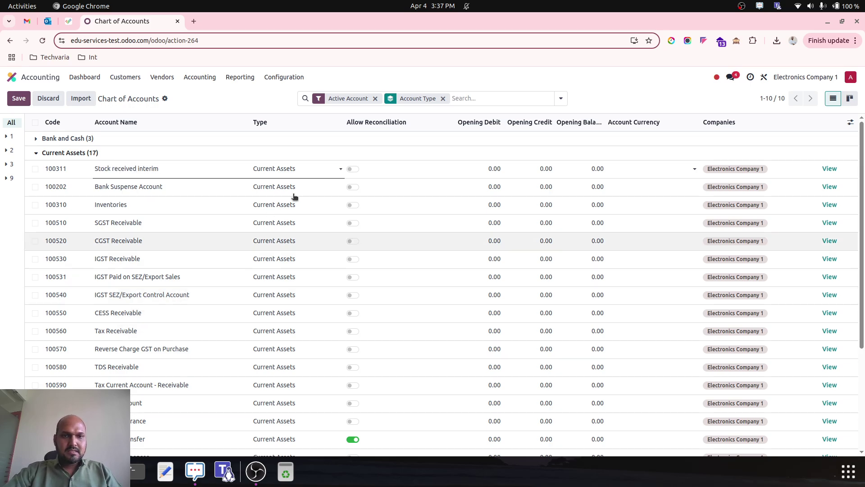
{"action": "left_click", "coordinate": [352, 169]}
Add a Current Assets account with code 100312 named "Stock delivered interim", allow reconciliation and save the line
{"action": "scroll", "coordinate": [81, 380], "scroll_direction": "down", "scroll_amount": 3}
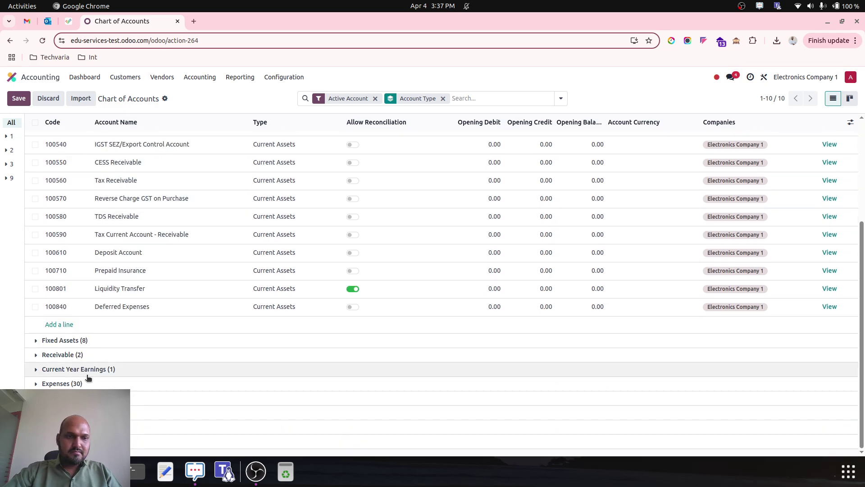
{"action": "left_click", "coordinate": [69, 325]}
{"action": "type", "text": "100310"}
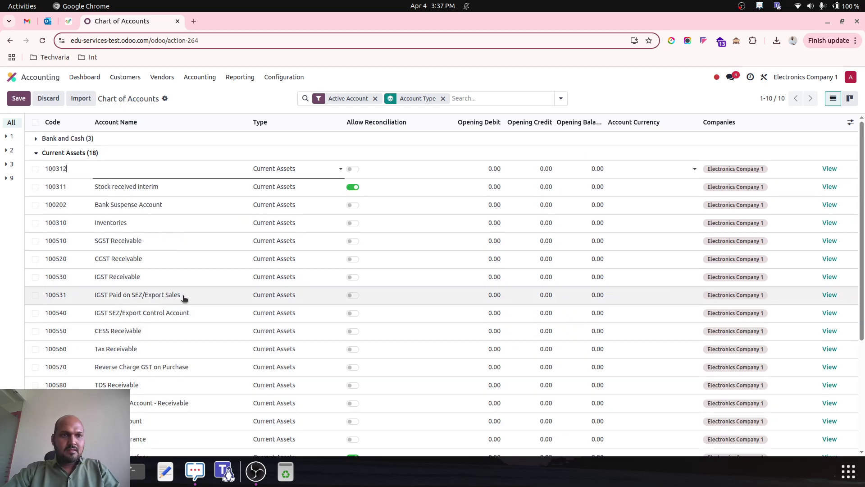
{"action": "key", "text": "Tab"}
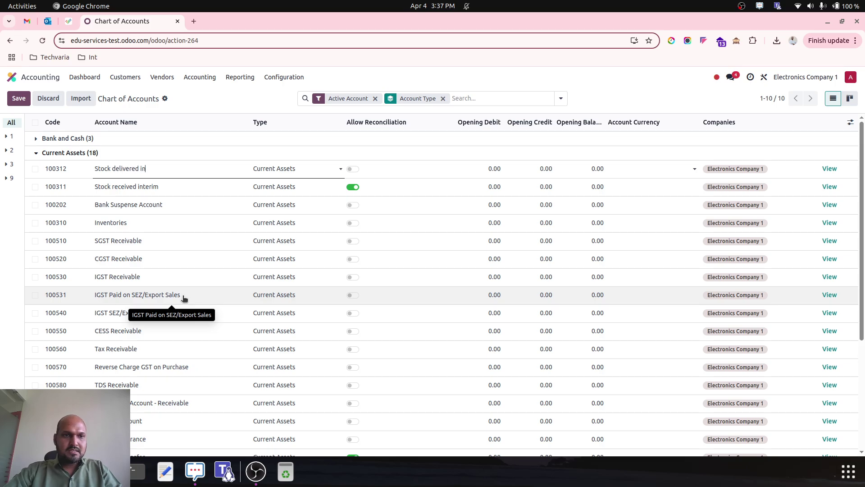
{"action": "type", "text": "Stock delivered interim"}
{"action": "left_click", "coordinate": [353, 169]}
{"action": "left_click", "coordinate": [286, 110]}
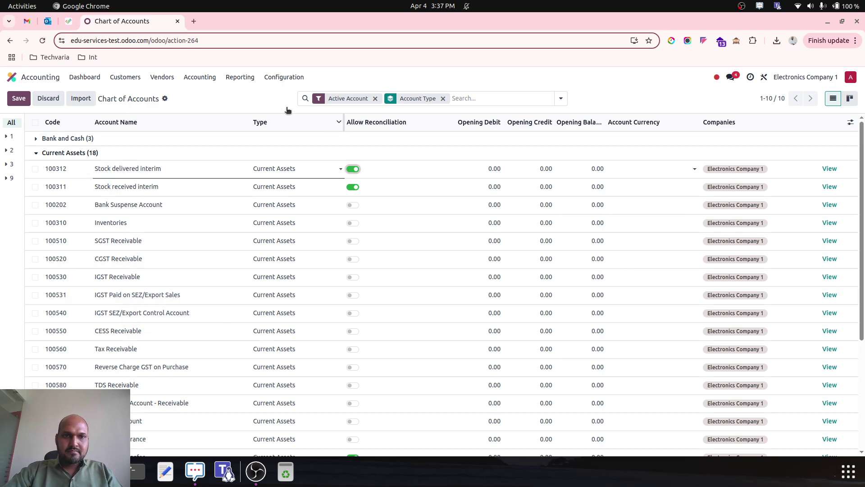
Add a Current Assets account with code 100313 named "Opening Stock" and allow reconciliation on it
{"action": "scroll", "coordinate": [203, 270], "scroll_direction": "down", "scroll_amount": 5}
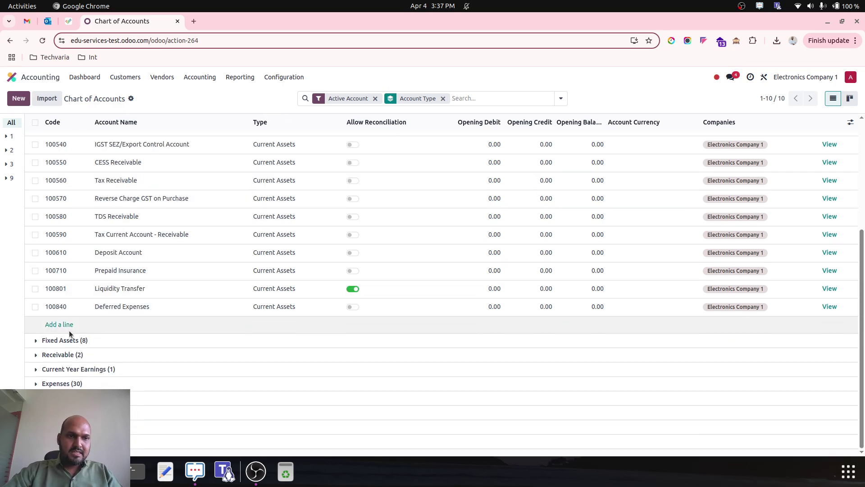
{"action": "left_click", "coordinate": [59, 324]}
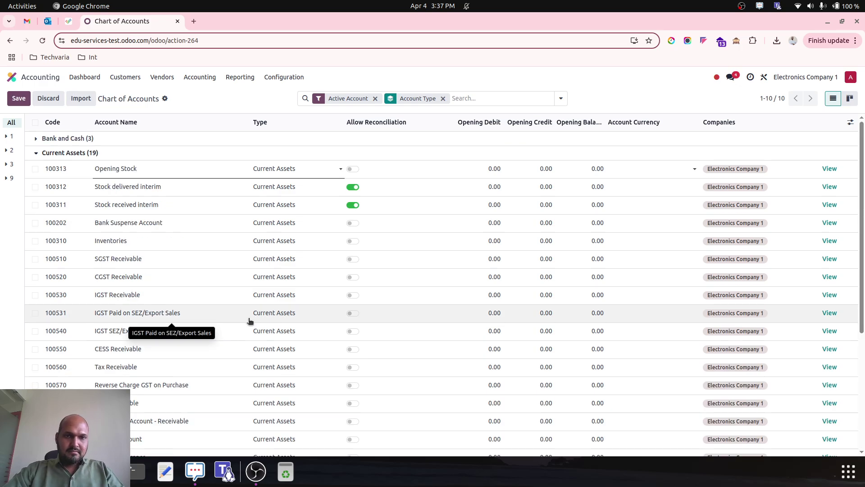
{"action": "left_click", "coordinate": [274, 94]}
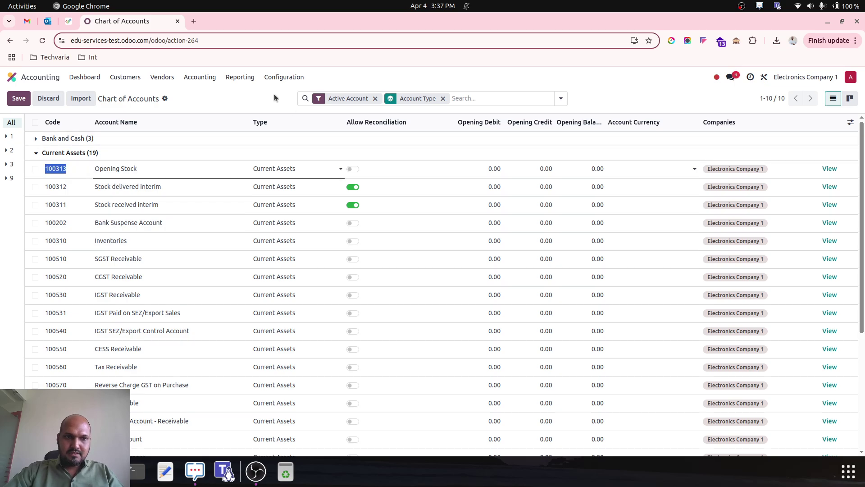
{"action": "left_click", "coordinate": [354, 169]}
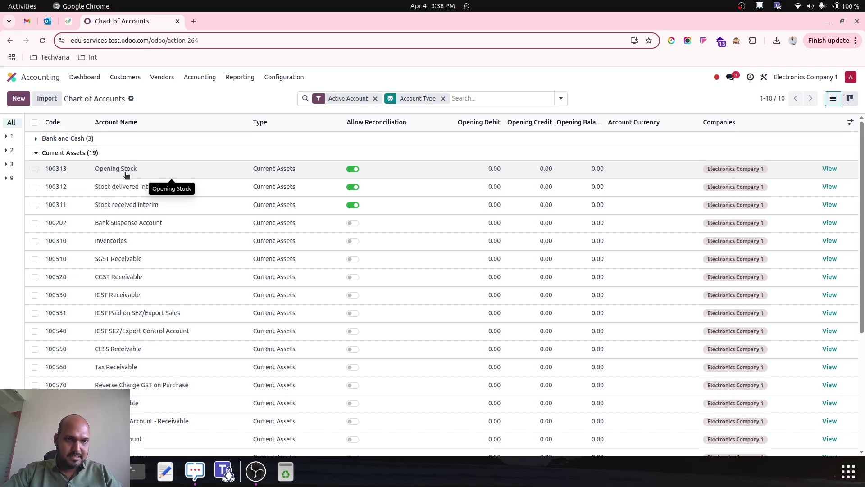
Set the Stock Input Account to 100311 Stock received interim in the Stock Valuation settings
{"action": "left_click", "coordinate": [292, 81]}
{"action": "left_click", "coordinate": [321, 173]}
{"action": "scroll", "coordinate": [346, 239], "scroll_direction": "down", "scroll_amount": 15}
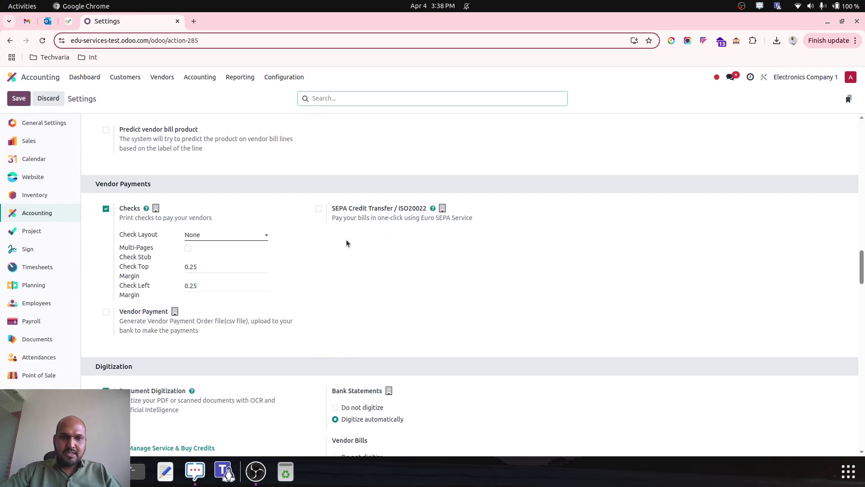
{"action": "scroll", "coordinate": [369, 250], "scroll_direction": "down", "scroll_amount": 8}
{"action": "scroll", "coordinate": [369, 250], "scroll_direction": "down", "scroll_amount": 7}
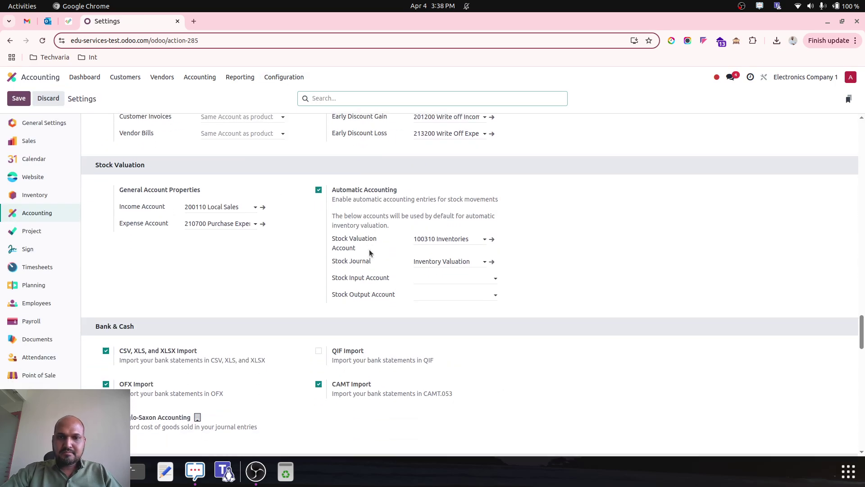
{"action": "left_click", "coordinate": [449, 277]}
{"action": "type", "text": "inte"}
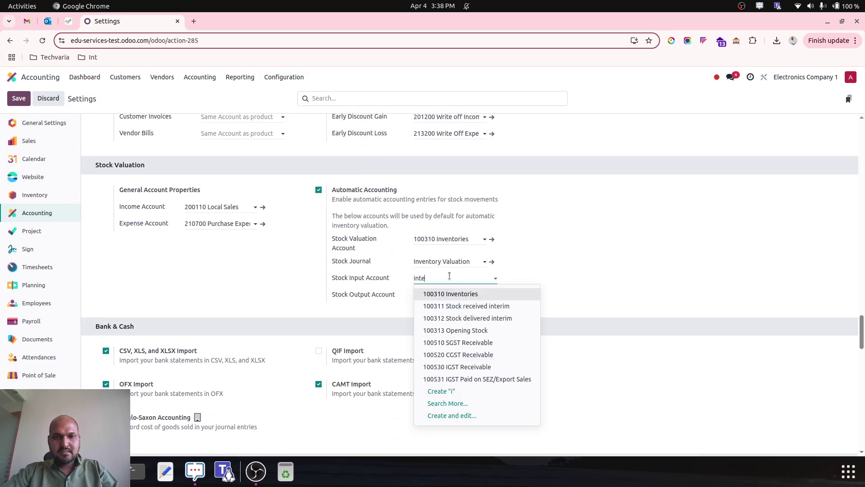
{"action": "left_click", "coordinate": [471, 294]}
Set the Stock Output Account to 100312 Stock delivered interim and save the accounting settings
{"action": "left_click", "coordinate": [470, 295]}
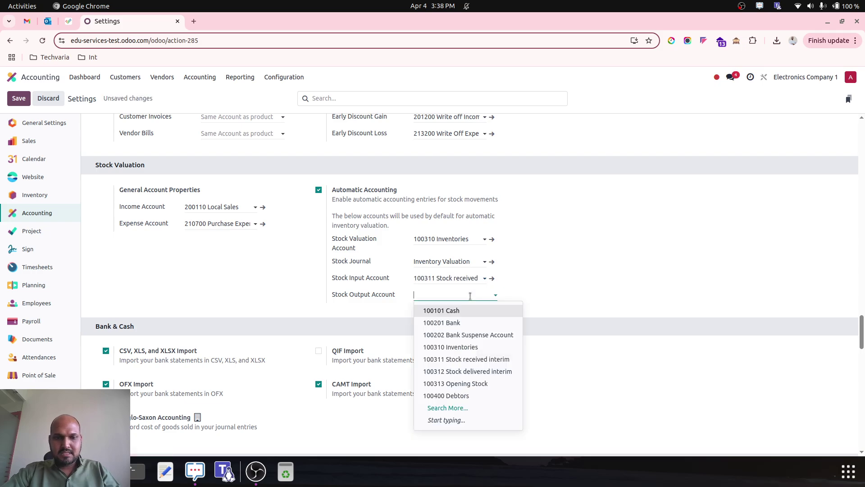
{"action": "type", "text": "deli"}
{"action": "left_click", "coordinate": [477, 311]}
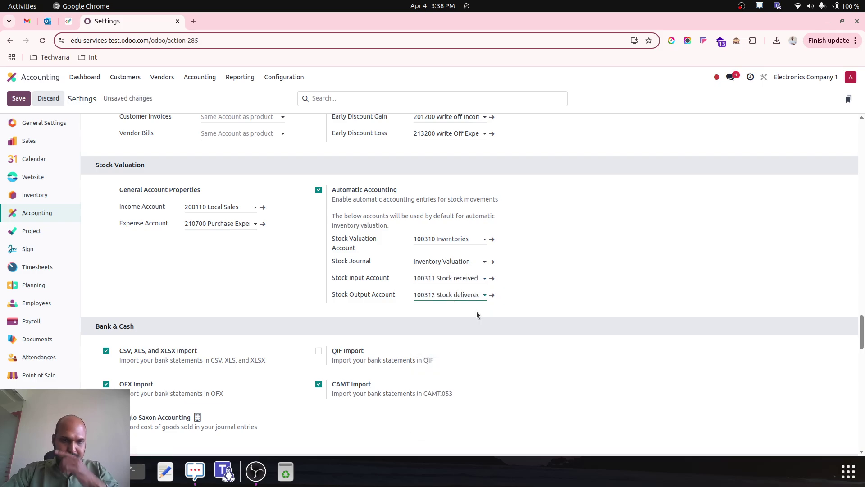
{"action": "left_click", "coordinate": [18, 101]}
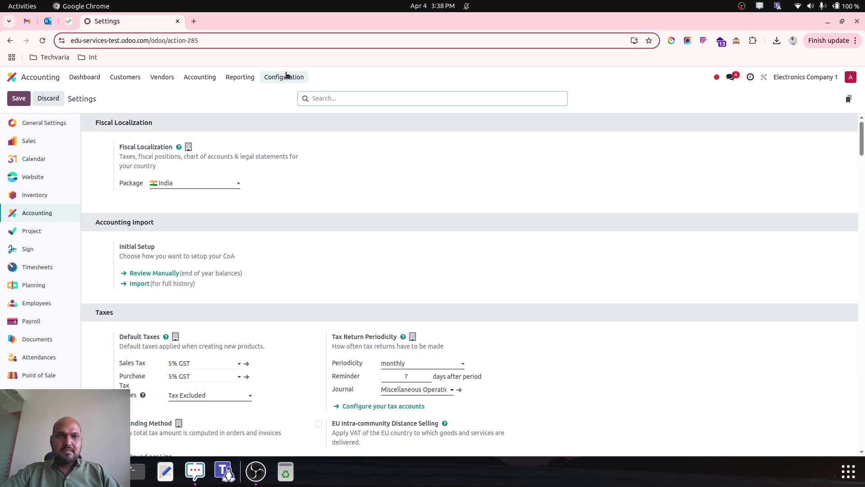
Open the list of product categories in the accounting configuration
{"action": "left_click", "coordinate": [284, 77]}
{"action": "scroll", "coordinate": [311, 285], "scroll_direction": "down", "scroll_amount": 4}
{"action": "left_click", "coordinate": [326, 311]}
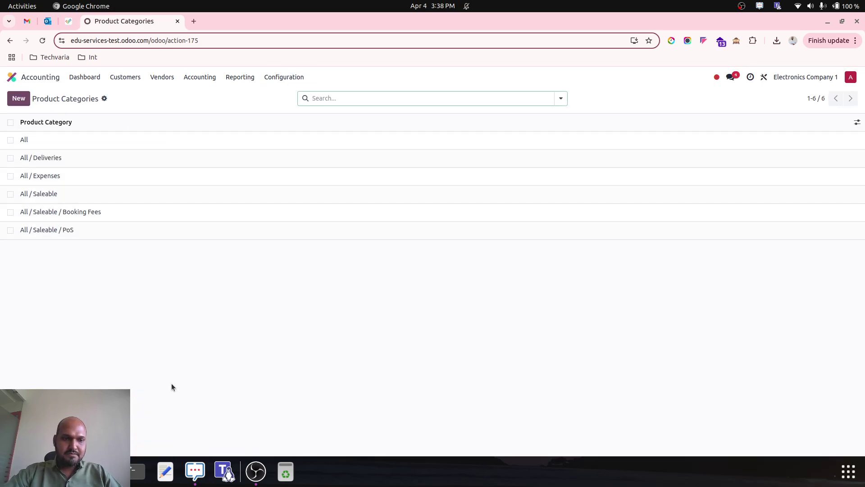
Switch to product_inventory.xlsx in LibreOffice Calc and review the Serialize and Lot Wise product category rows
{"action": "key", "text": "alt+Tab"}
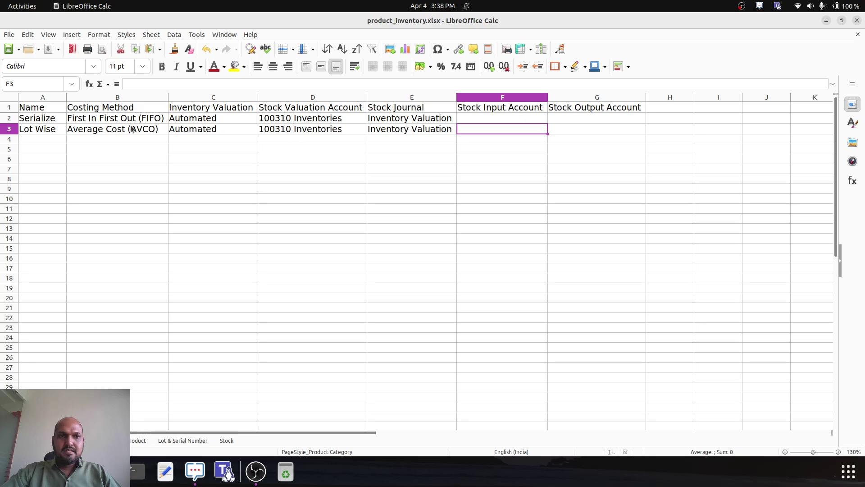
{"action": "left_click", "coordinate": [47, 119]}
{"action": "left_click", "coordinate": [50, 130]}
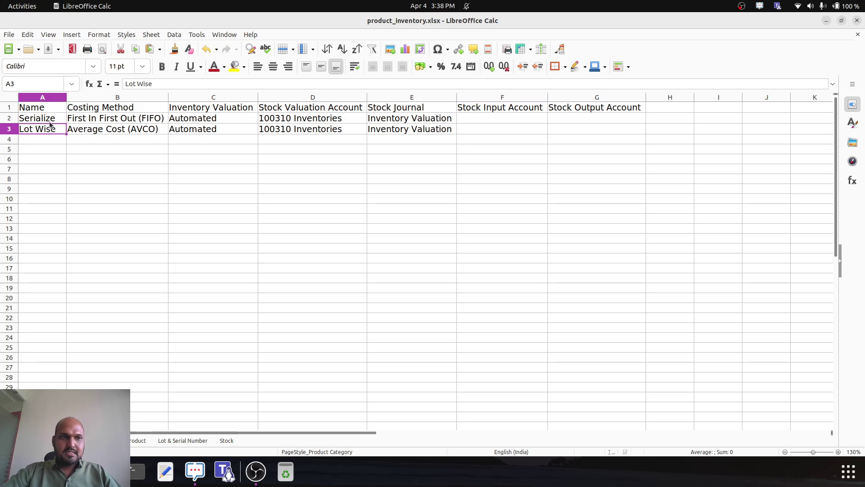
{"action": "left_click", "coordinate": [53, 119]}
{"action": "left_click", "coordinate": [53, 128]}
{"action": "left_click", "coordinate": [52, 118]}
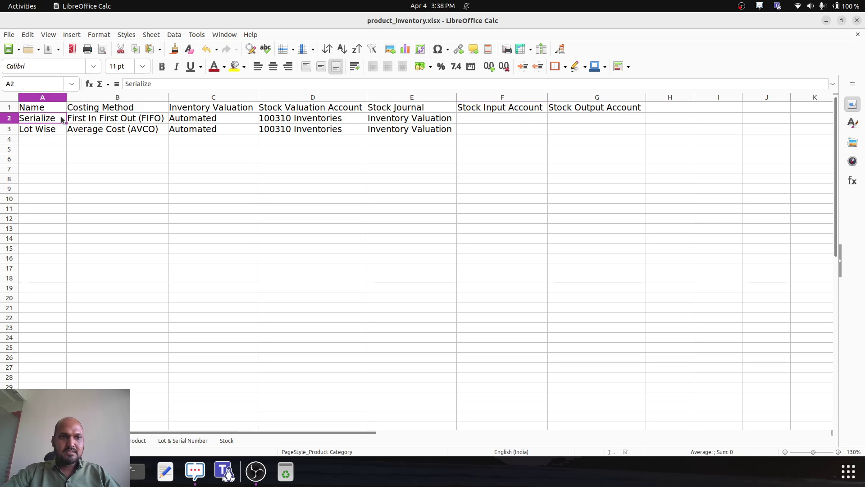
{"action": "key", "text": "ctrl+c"}
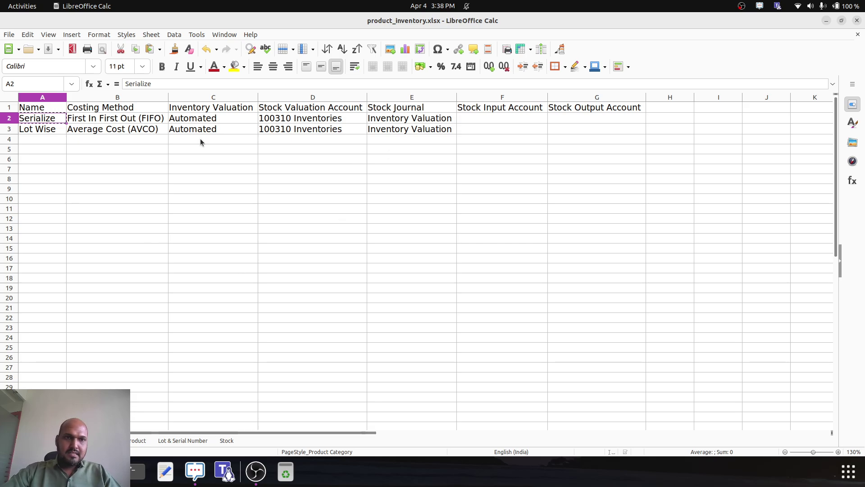
Return to Odoo in Chrome, load product_inventory.xlsx from Downloads for a product category import, and test the import
{"action": "left_click", "coordinate": [117, 471]}
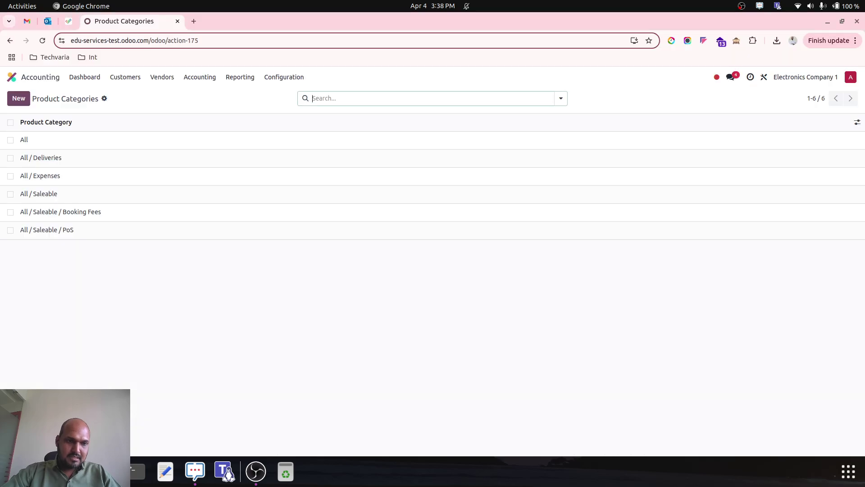
{"action": "left_click", "coordinate": [104, 106]}
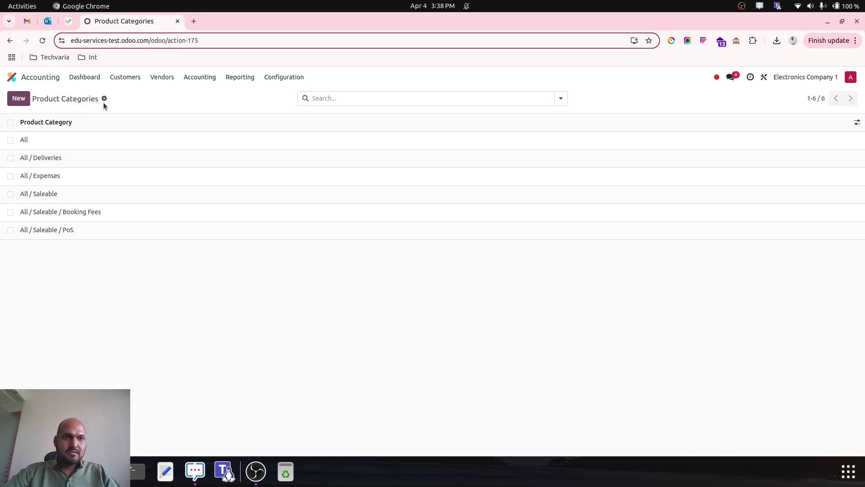
{"action": "left_click", "coordinate": [106, 98]}
{"action": "left_click", "coordinate": [129, 112]}
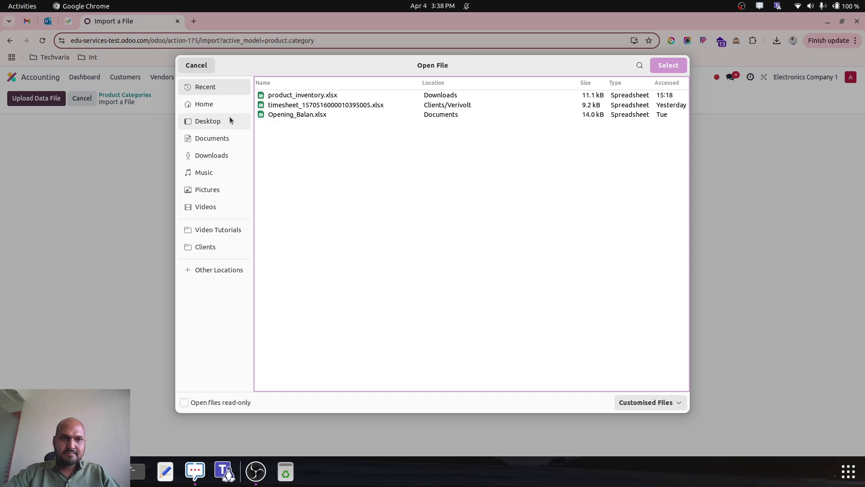
{"action": "left_click", "coordinate": [227, 156]}
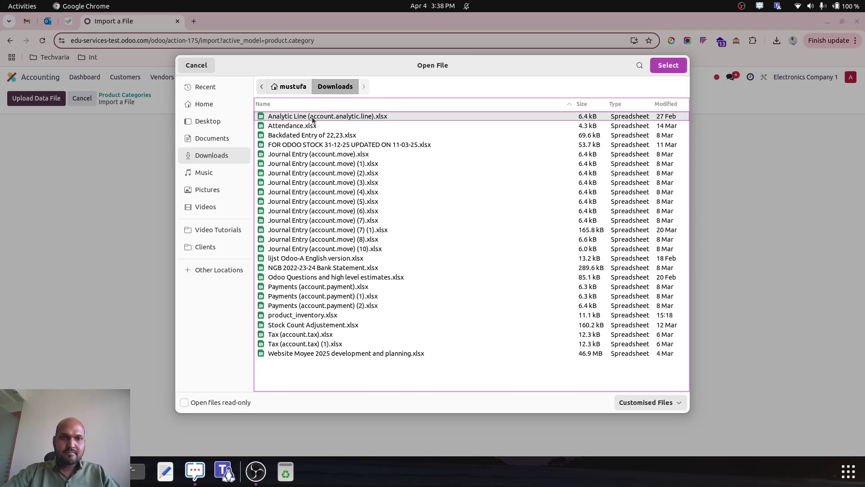
{"action": "left_click", "coordinate": [666, 104]}
{"action": "left_click", "coordinate": [666, 104]}
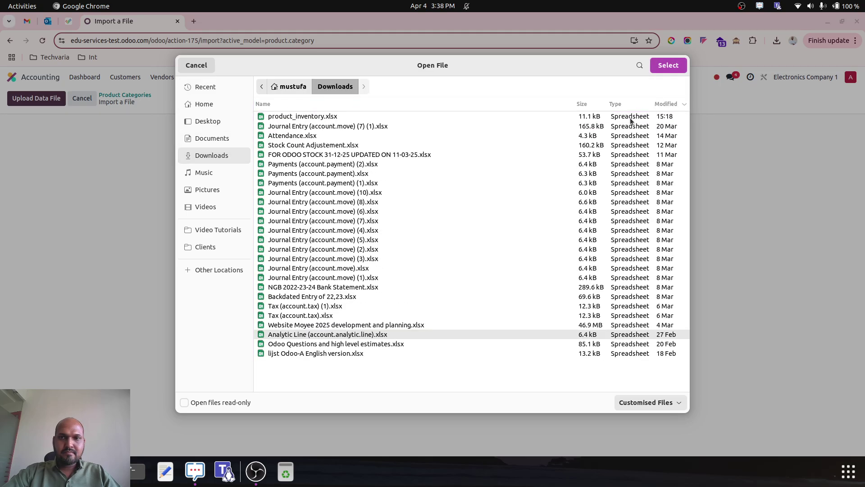
{"action": "double_click", "coordinate": [630, 116]}
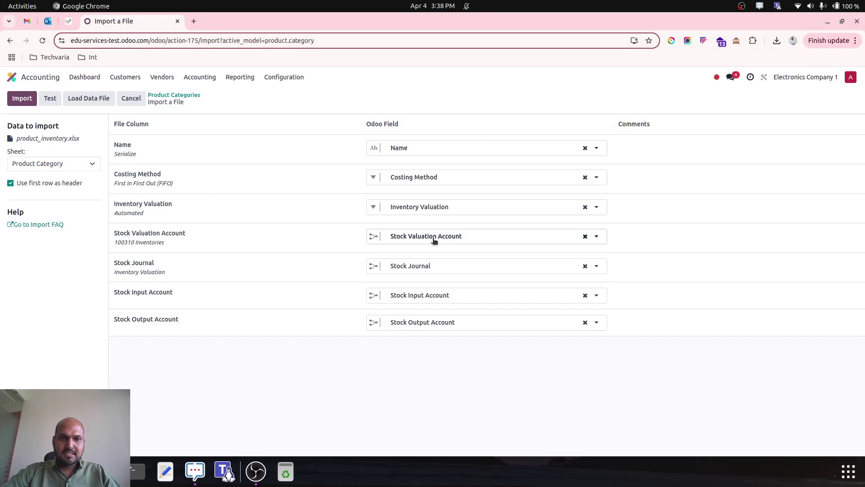
{"action": "left_click", "coordinate": [60, 98]}
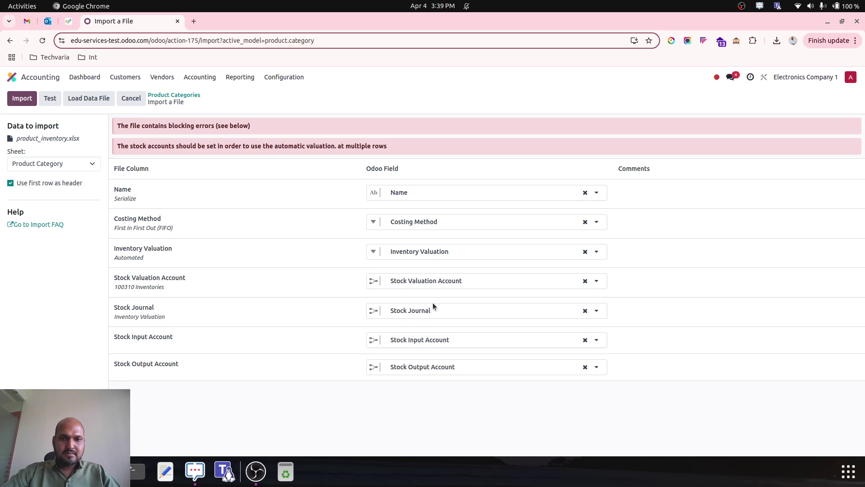
Clear the field mappings for the Stock Input Account and Stock Output Account columns, retest and import the product categories
{"action": "left_click", "coordinate": [585, 341]}
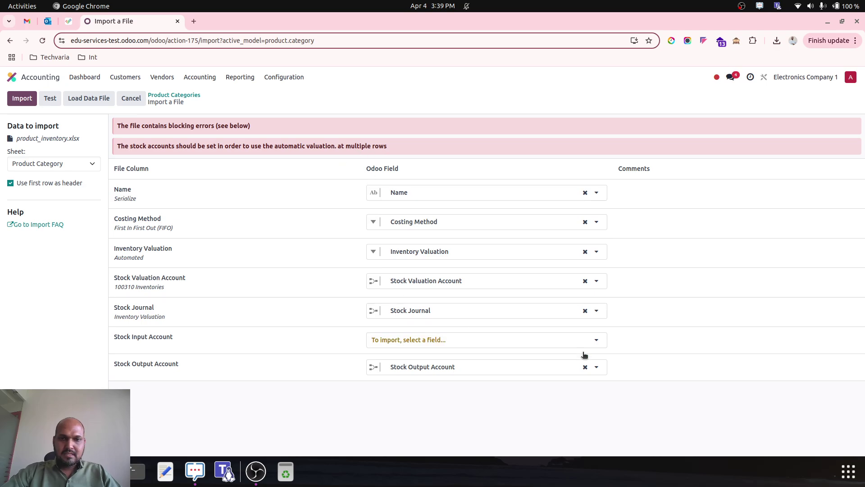
{"action": "left_click", "coordinate": [585, 367]}
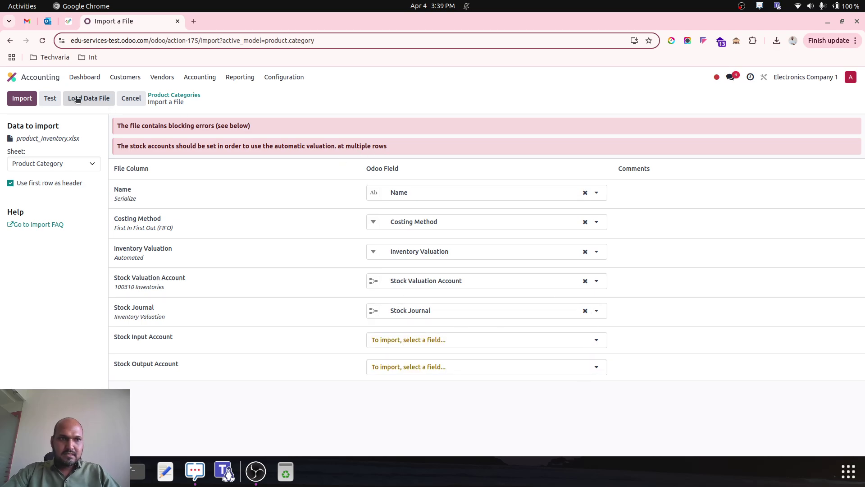
{"action": "left_click", "coordinate": [52, 98]}
{"action": "left_click", "coordinate": [21, 98]}
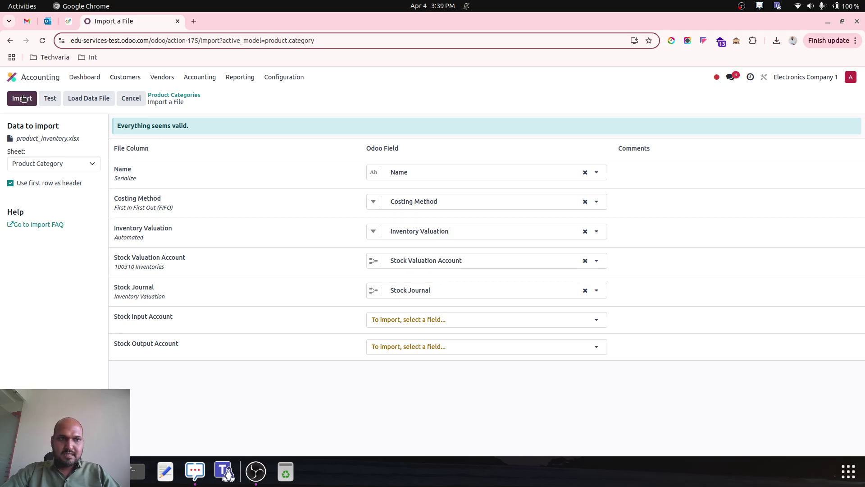
Check the costing method, inventory valuation and stock accounts of the imported Lot Wise and Serialize categories
{"action": "left_click", "coordinate": [45, 248]}
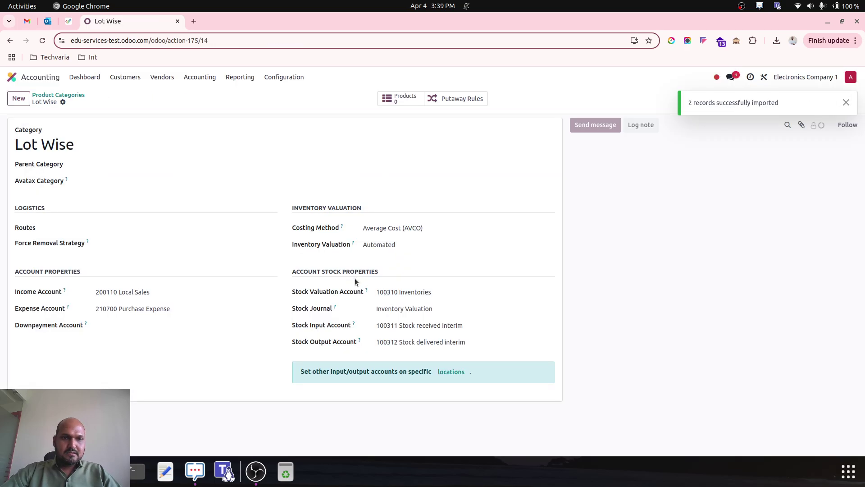
{"action": "left_click", "coordinate": [846, 103]}
{"action": "left_click", "coordinate": [849, 99]}
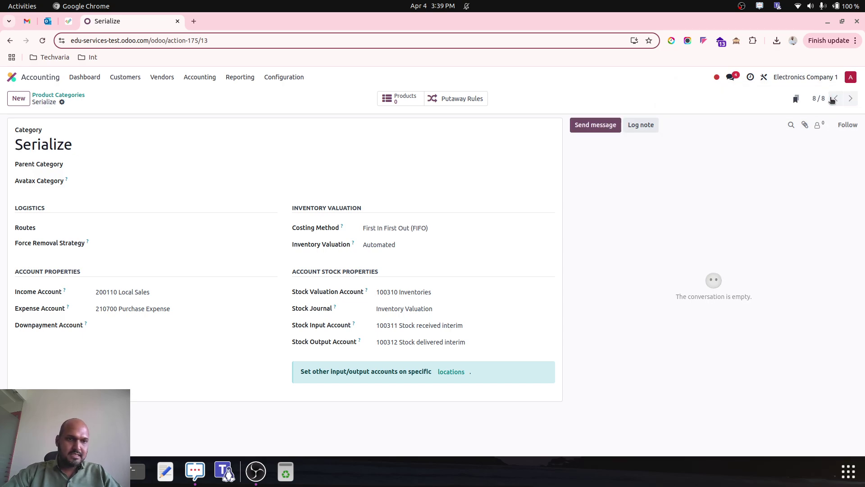
{"action": "left_click", "coordinate": [834, 99]}
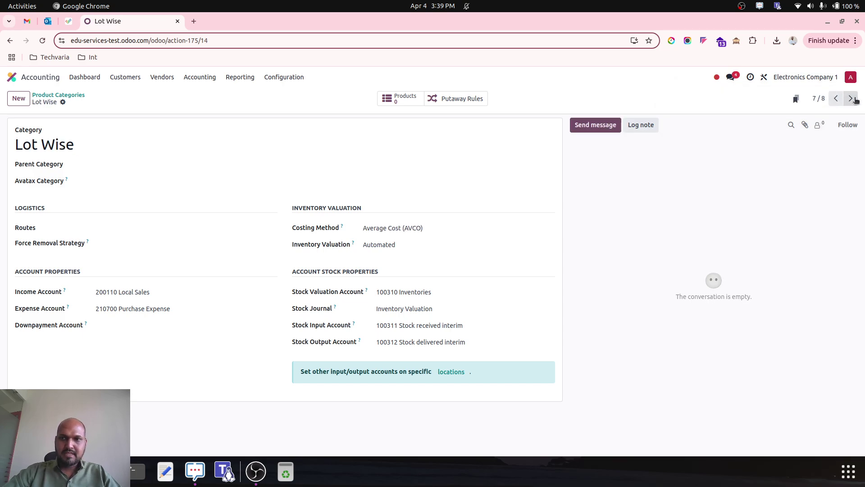
{"action": "left_click", "coordinate": [850, 99]}
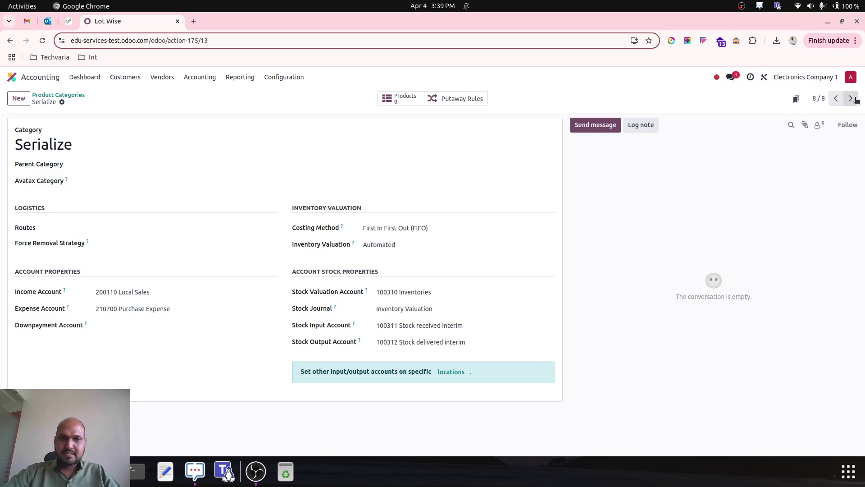
{"action": "left_click", "coordinate": [451, 229]}
{"action": "left_click", "coordinate": [450, 230]}
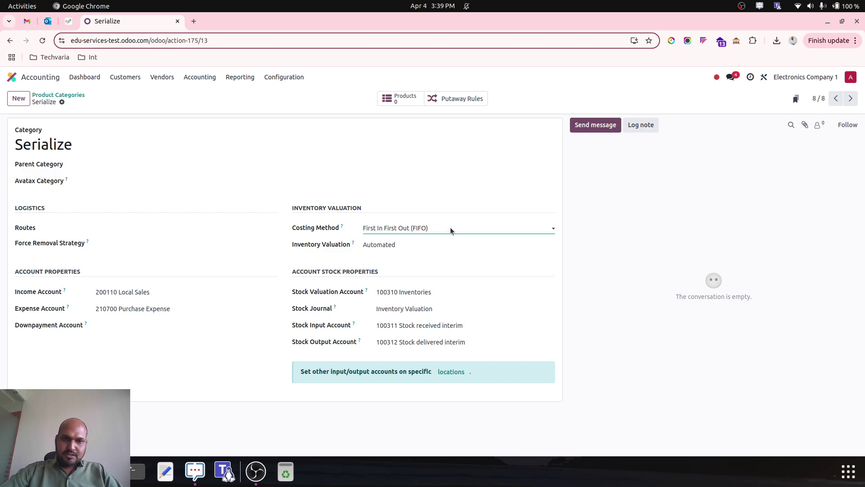
{"action": "left_click", "coordinate": [836, 99]}
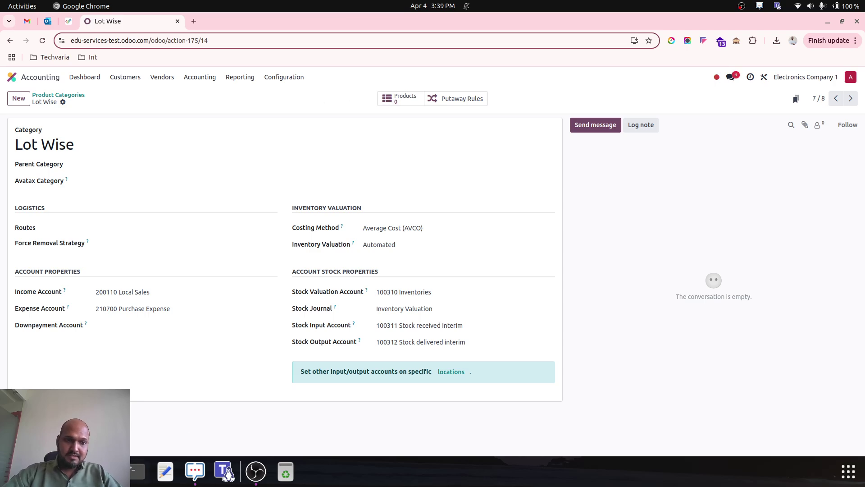
Switch to the Product sheet of product_inventory.xlsx in LibreOffice Calc and review the product names and all data columns
{"action": "key", "text": "alt+Tab"}
{"action": "left_click", "coordinate": [140, 443]}
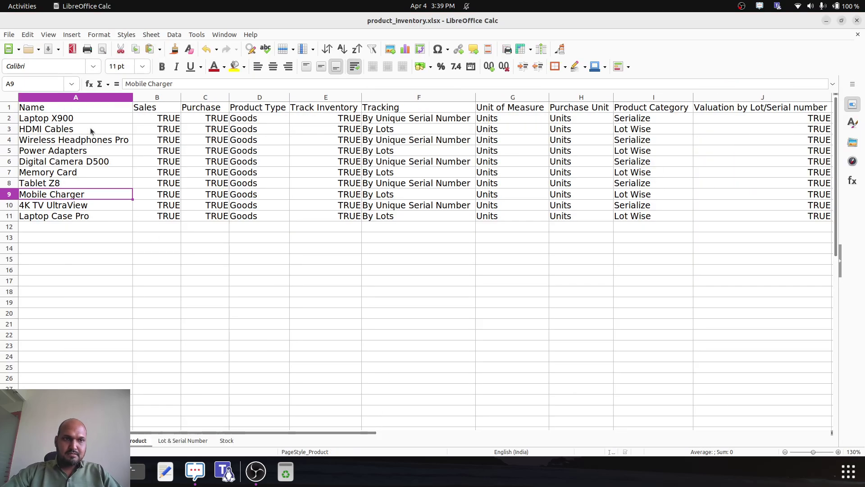
{"action": "left_click_drag", "start_coordinate": [80, 119], "coordinate": [91, 217]}
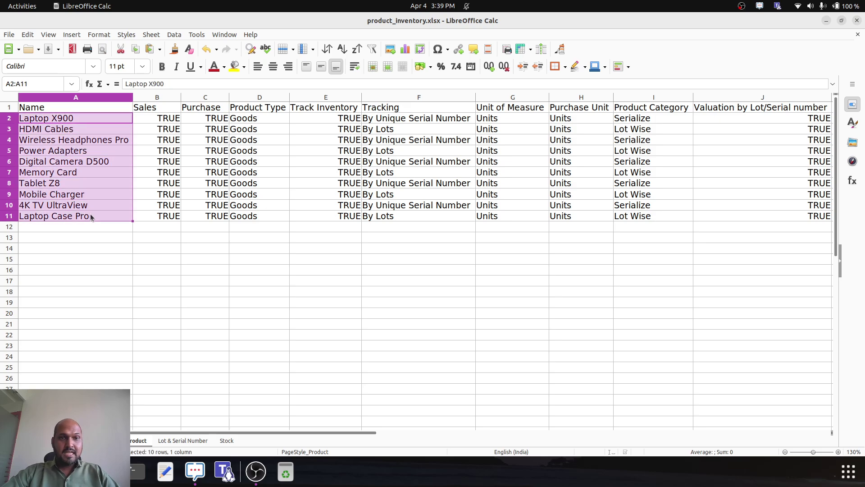
{"action": "left_click", "coordinate": [395, 121]}
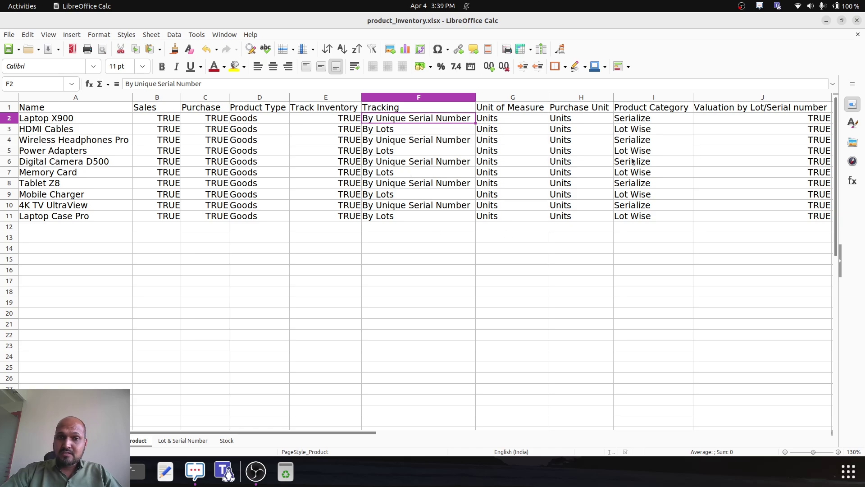
{"action": "scroll", "coordinate": [632, 158], "scroll_direction": "right", "scroll_amount": 5}
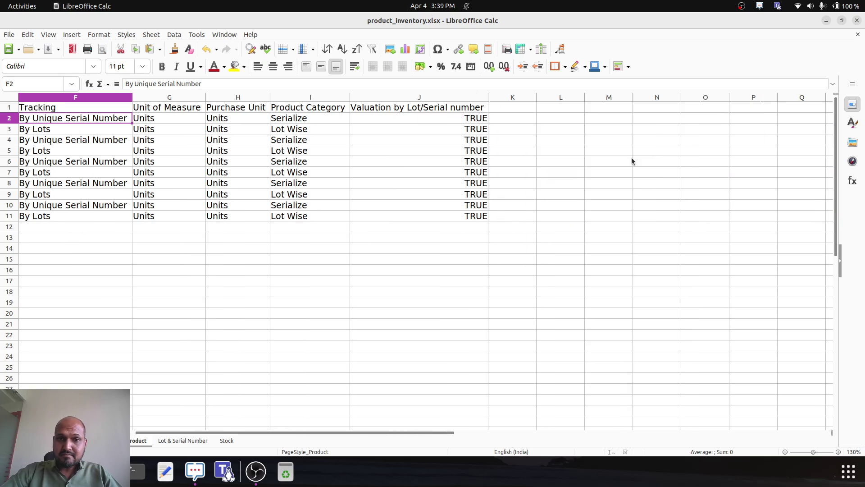
{"action": "scroll", "coordinate": [631, 157], "scroll_direction": "left", "scroll_amount": 5}
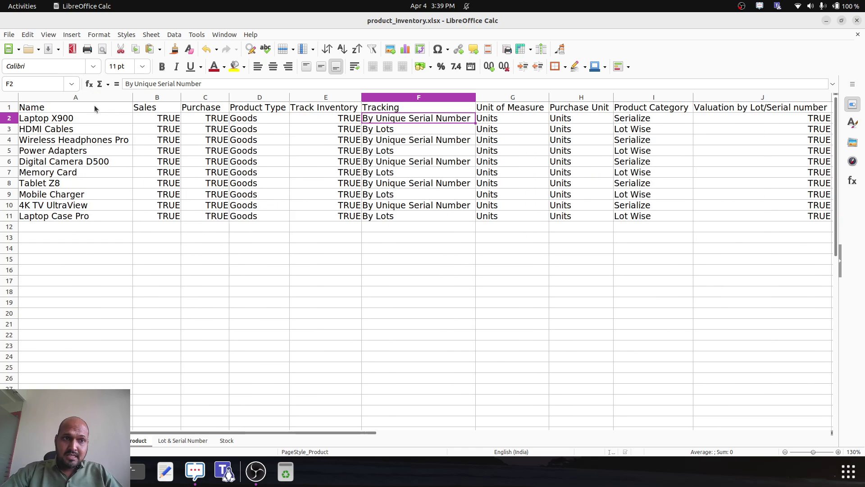
Compare the tracking methods of products such as Laptop X900, HDMI Cables and Memory Card, and check their product categories
{"action": "left_click_drag", "start_coordinate": [92, 120], "coordinate": [93, 128]}
{"action": "left_click", "coordinate": [81, 121]}
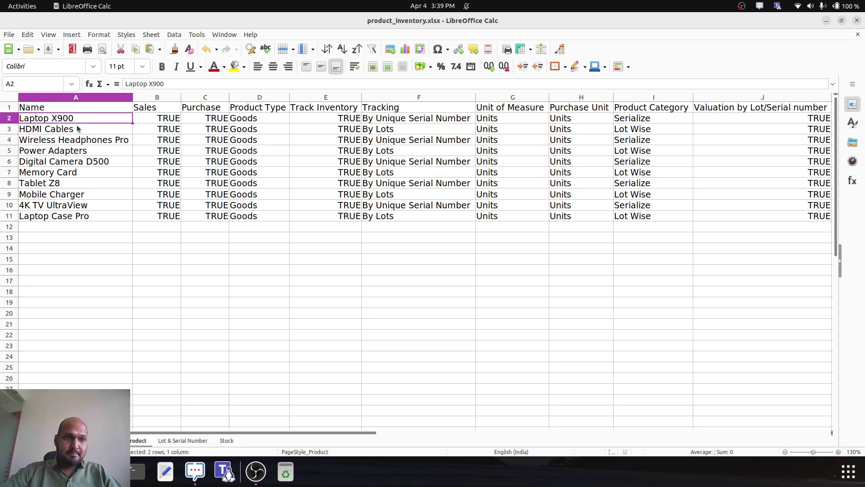
{"action": "left_click", "coordinate": [411, 117]}
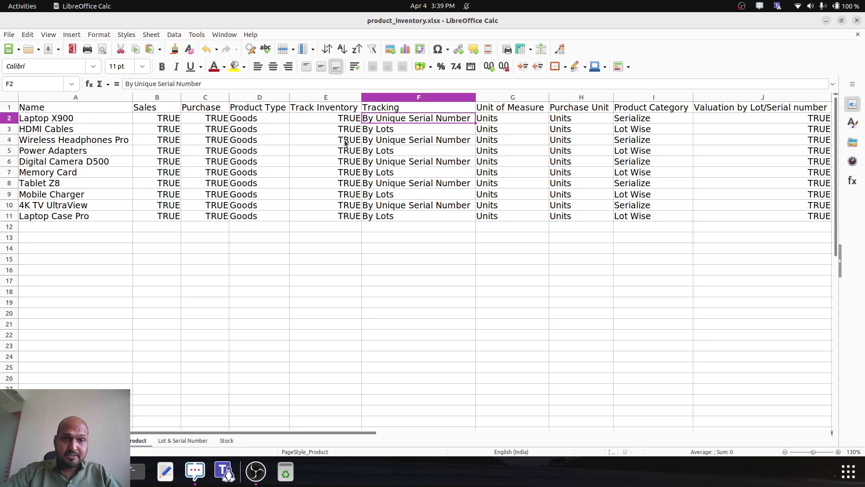
{"action": "left_click", "coordinate": [56, 129]}
{"action": "left_click", "coordinate": [394, 132]}
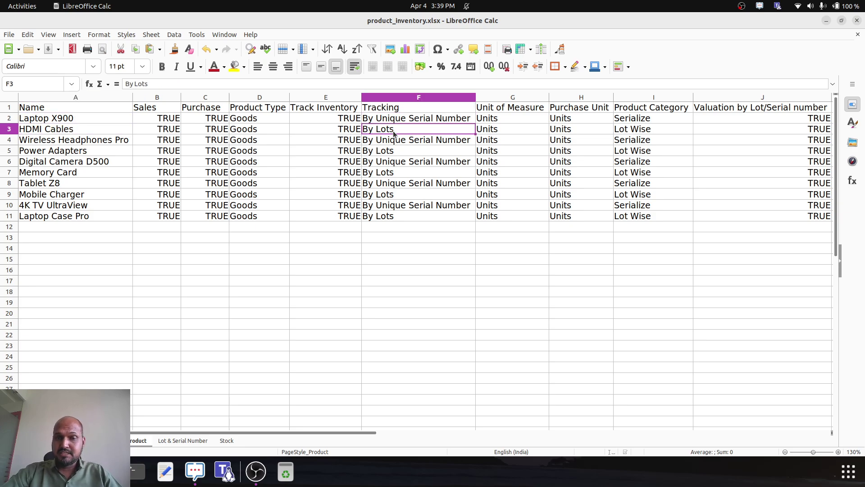
{"action": "left_click", "coordinate": [52, 141]}
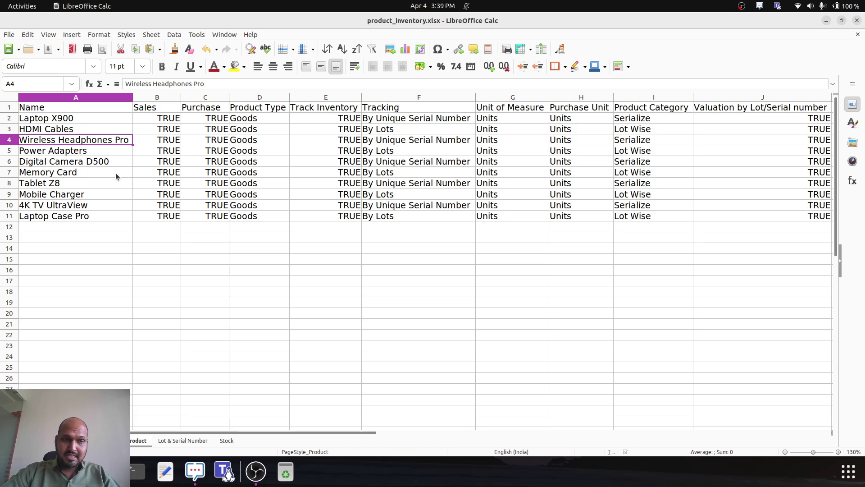
{"action": "left_click", "coordinate": [381, 172]}
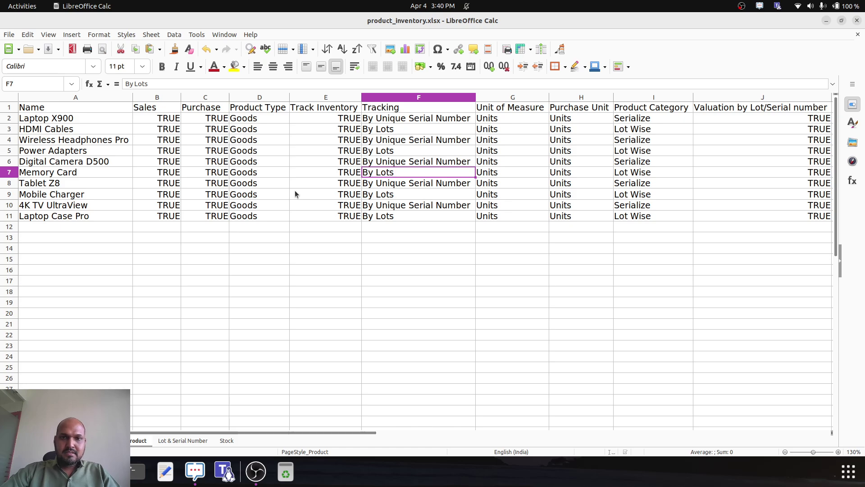
{"action": "scroll", "coordinate": [295, 194], "scroll_direction": "right", "scroll_amount": 7}
{"action": "scroll", "coordinate": [294, 193], "scroll_direction": "left", "scroll_amount": 6}
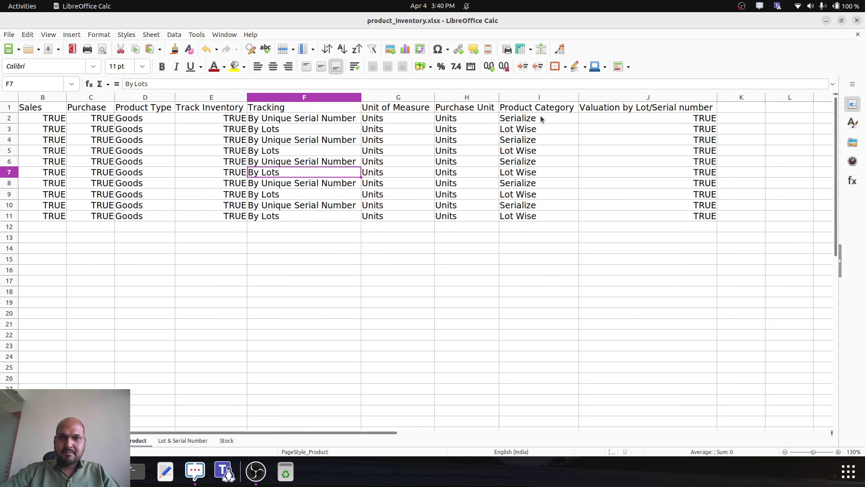
Switch to Odoo in Chrome, leave the product categories and open the product list of the Inventory app
{"action": "key", "text": "alt+Tab"}
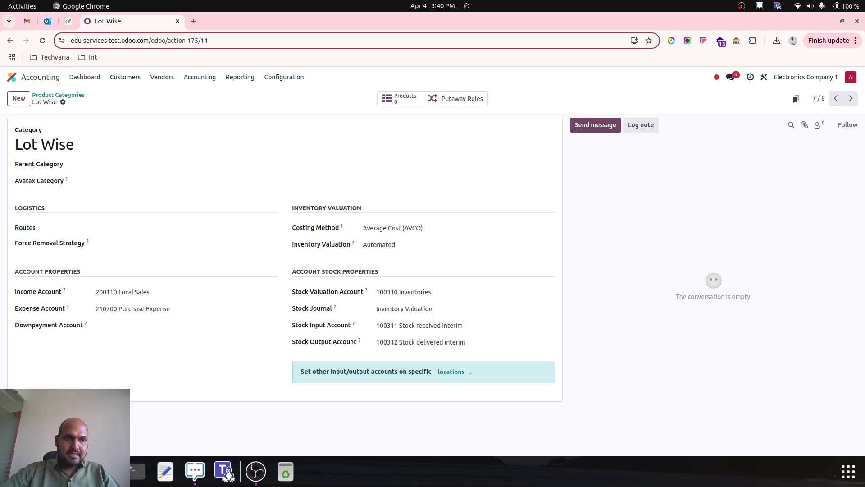
{"action": "left_click", "coordinate": [72, 93]}
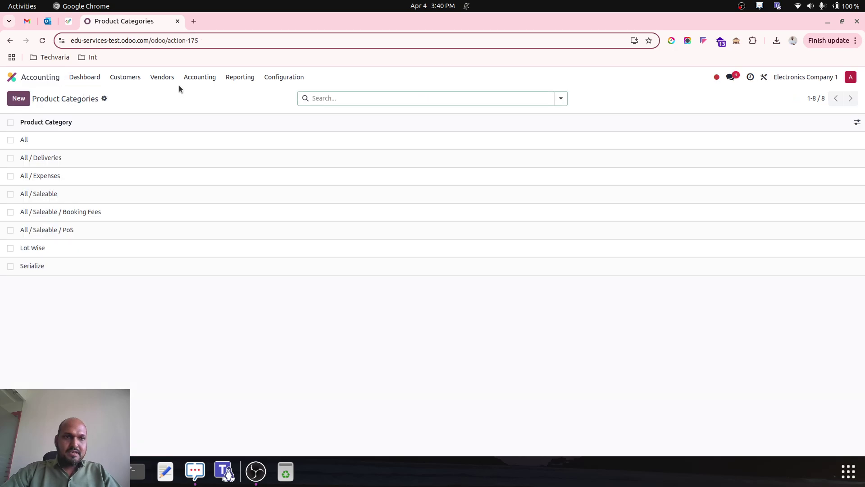
{"action": "left_click", "coordinate": [42, 79]}
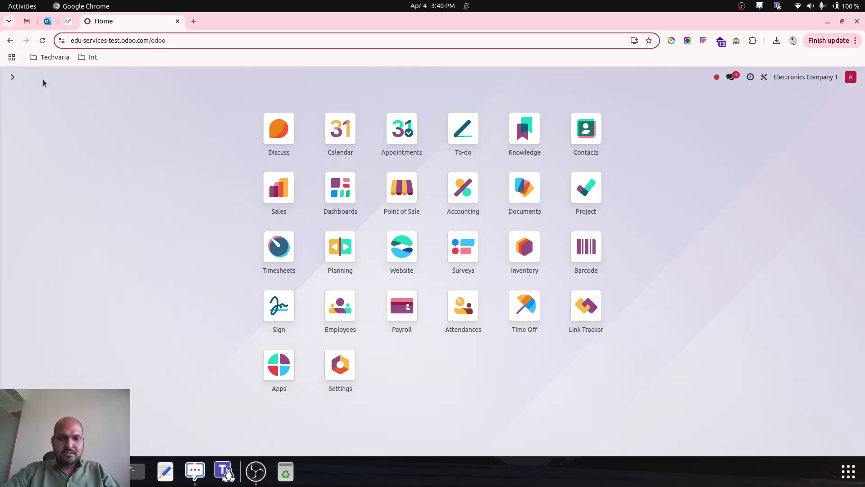
{"action": "type", "text": "inve"}
{"action": "key", "text": "Return"}
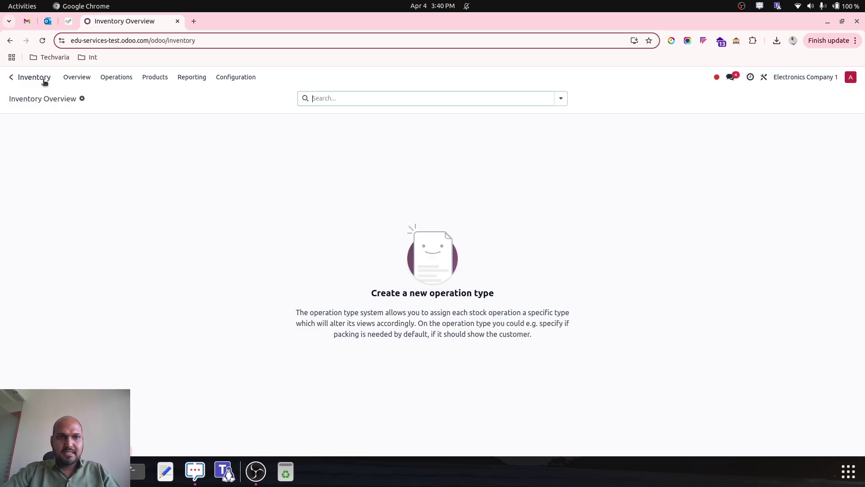
{"action": "left_click", "coordinate": [163, 80]}
{"action": "left_click", "coordinate": [168, 92]}
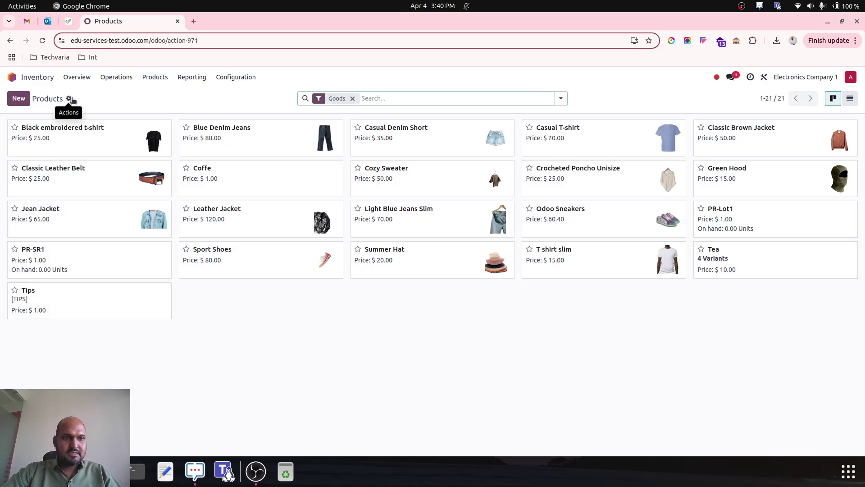
Load product_inventory.xlsx into the product import, choose the Product sheet, and test and import its records
{"action": "left_click", "coordinate": [71, 99]}
{"action": "left_click", "coordinate": [93, 112]}
{"action": "left_click", "coordinate": [53, 100]}
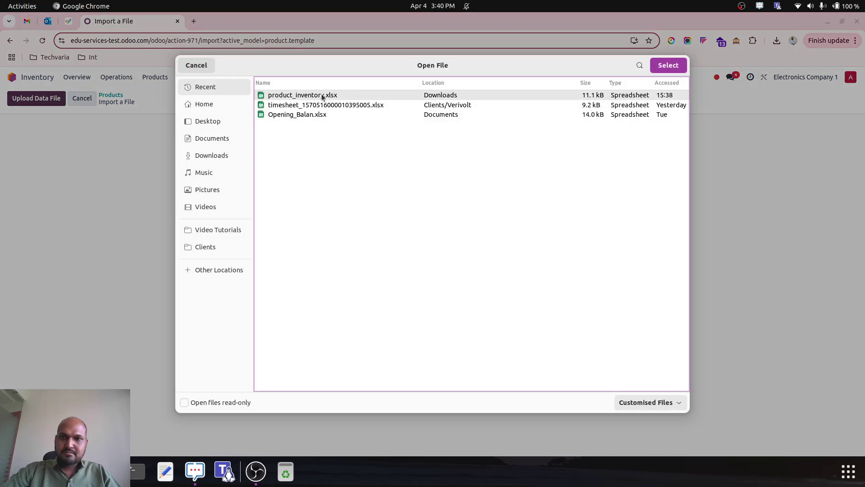
{"action": "double_click", "coordinate": [302, 95]}
{"action": "left_click", "coordinate": [54, 163]}
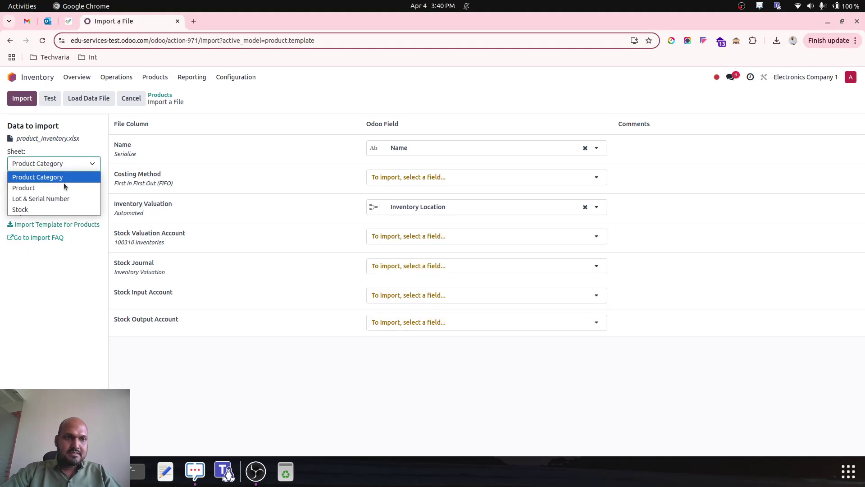
{"action": "left_click", "coordinate": [63, 184]}
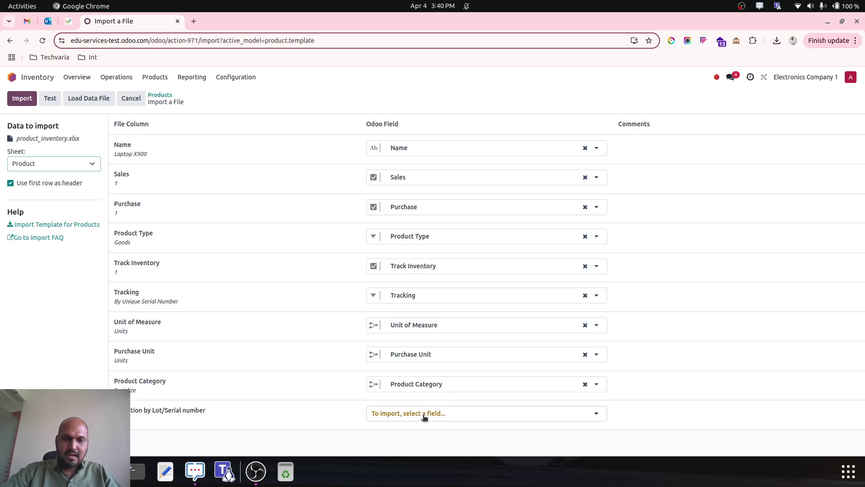
{"action": "left_click", "coordinate": [51, 98]}
{"action": "left_click", "coordinate": [21, 98]}
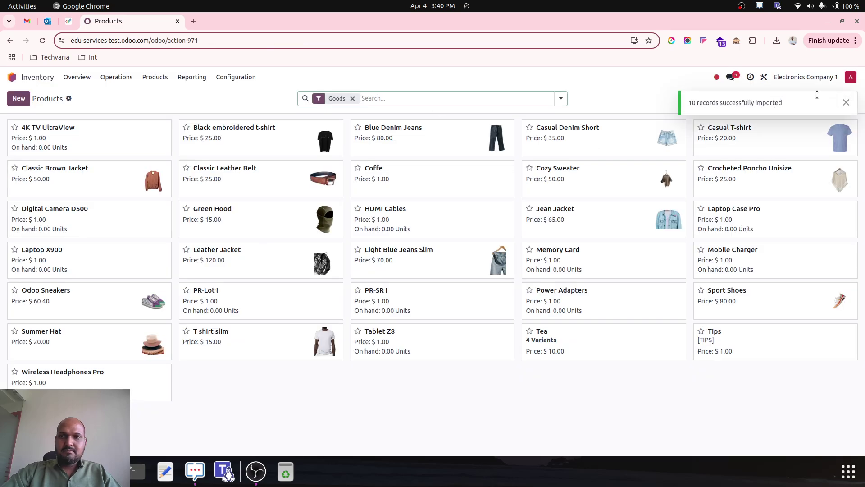
Show the products as a list grouped by Product Category and expand the Lot Wise and Serialize groups
{"action": "left_click", "coordinate": [847, 102]}
{"action": "left_click", "coordinate": [850, 98]}
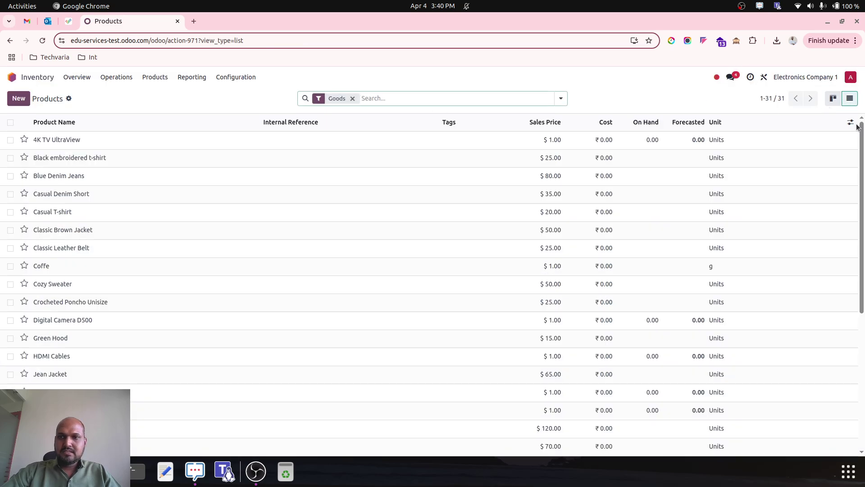
{"action": "left_click", "coordinate": [560, 98]}
{"action": "left_click", "coordinate": [427, 149]}
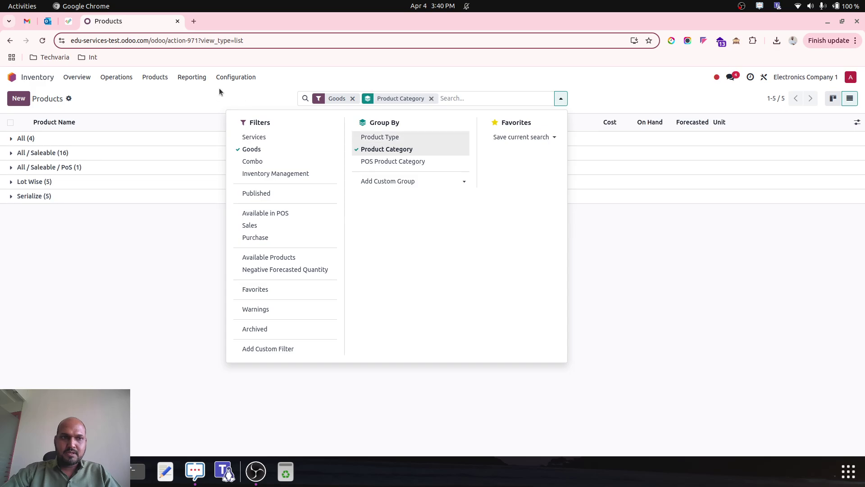
{"action": "left_click", "coordinate": [219, 88]}
{"action": "left_click", "coordinate": [84, 184]}
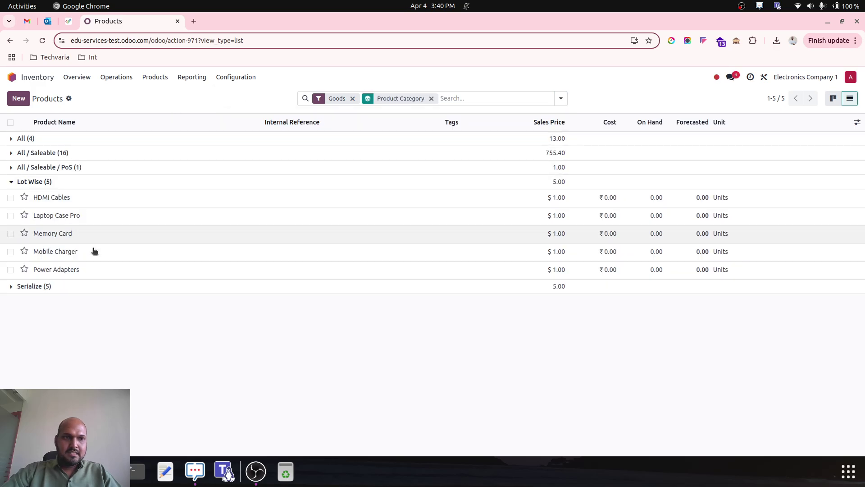
{"action": "left_click", "coordinate": [94, 288]}
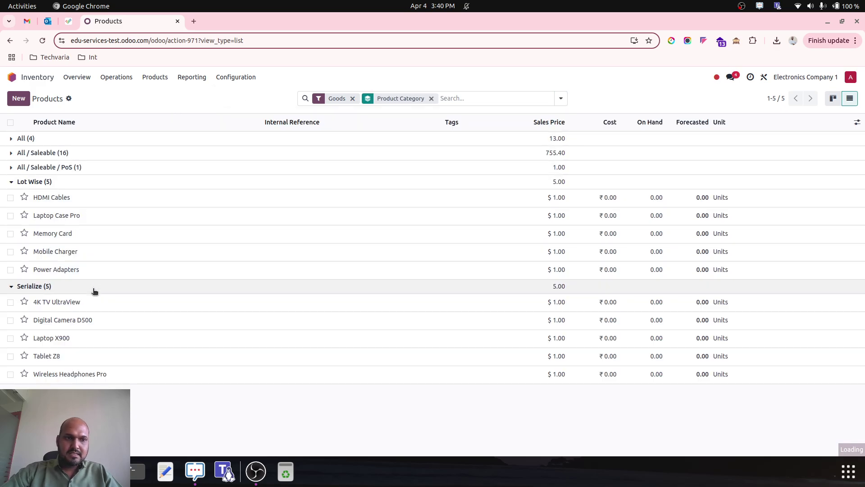
Enable Valuation by Lot/Serial number on the HDMI Cables product and return to the product list
{"action": "left_click", "coordinate": [206, 205]}
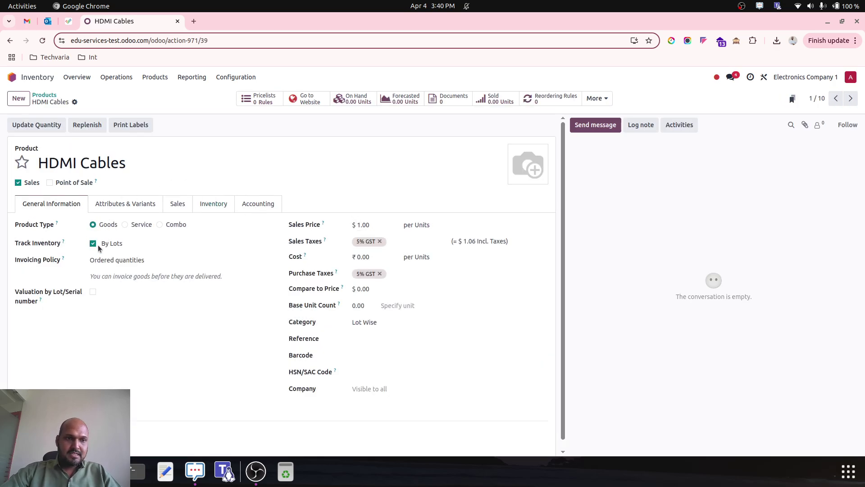
{"action": "left_click", "coordinate": [92, 293]}
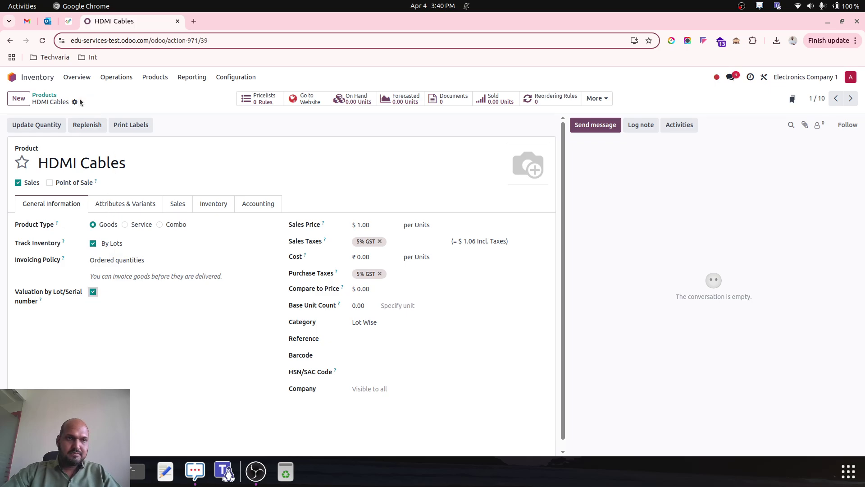
{"action": "left_click", "coordinate": [53, 95]}
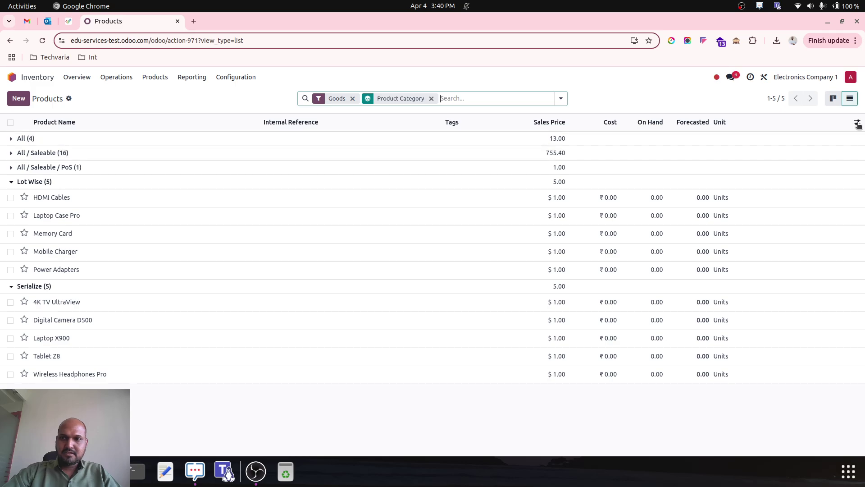
Add the existing Valuation by Lot/Serial number field to the product list between Cost and On Hand using Studio
{"action": "left_click", "coordinate": [857, 123]}
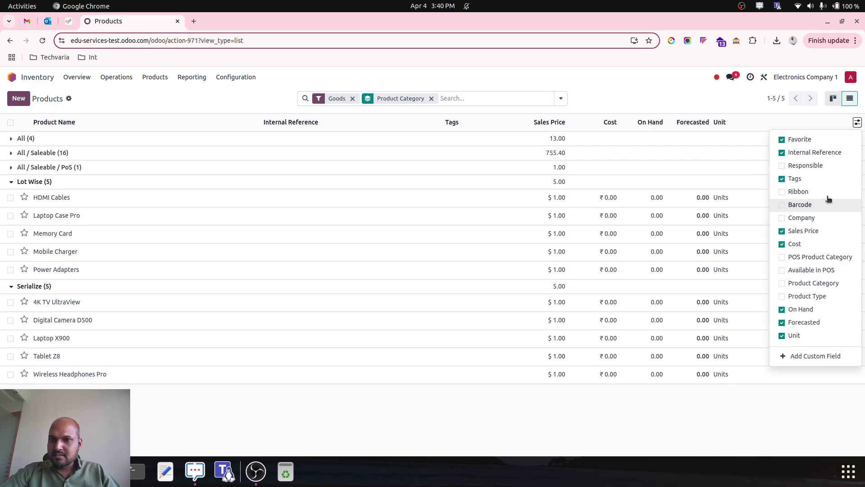
{"action": "left_click", "coordinate": [817, 356]}
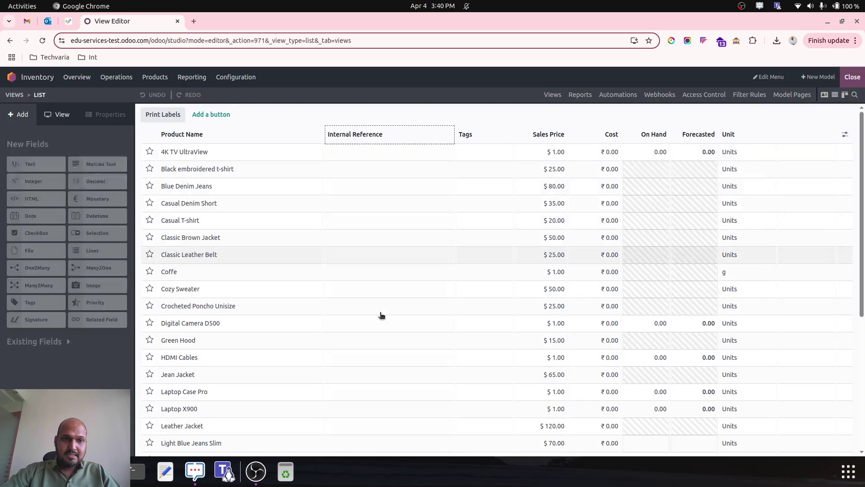
{"action": "left_click", "coordinate": [63, 343]}
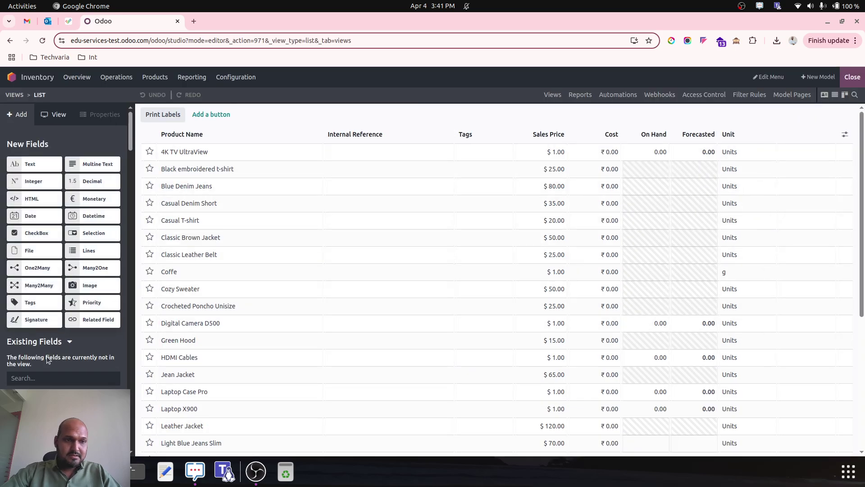
{"action": "left_click", "coordinate": [49, 379]}
{"action": "type", "text": "valu"}
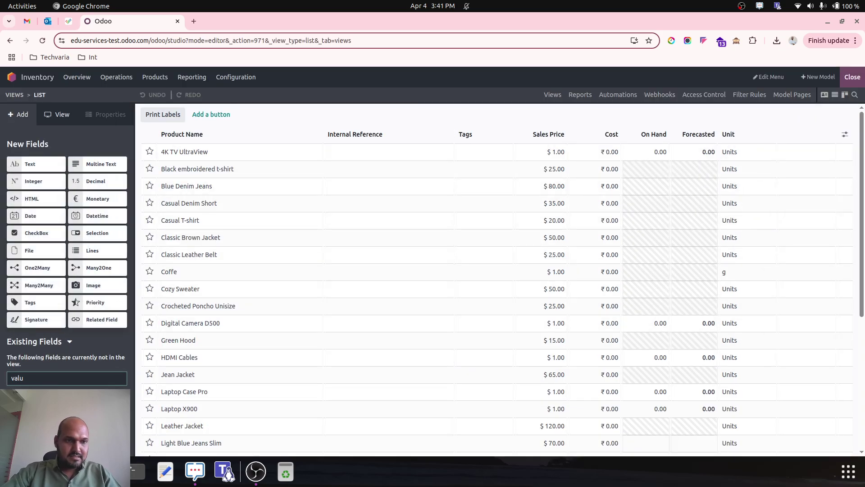
{"action": "left_click_drag", "start_coordinate": [45, 399], "coordinate": [643, 140]}
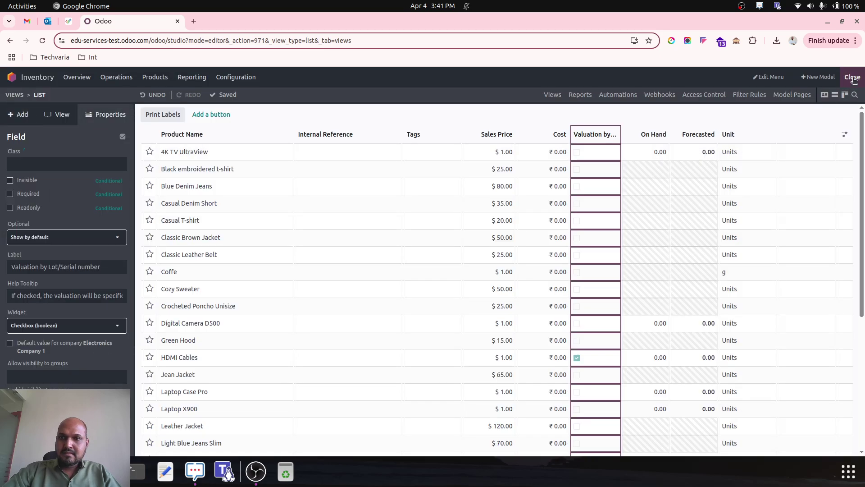
{"action": "key", "text": "Escape"}
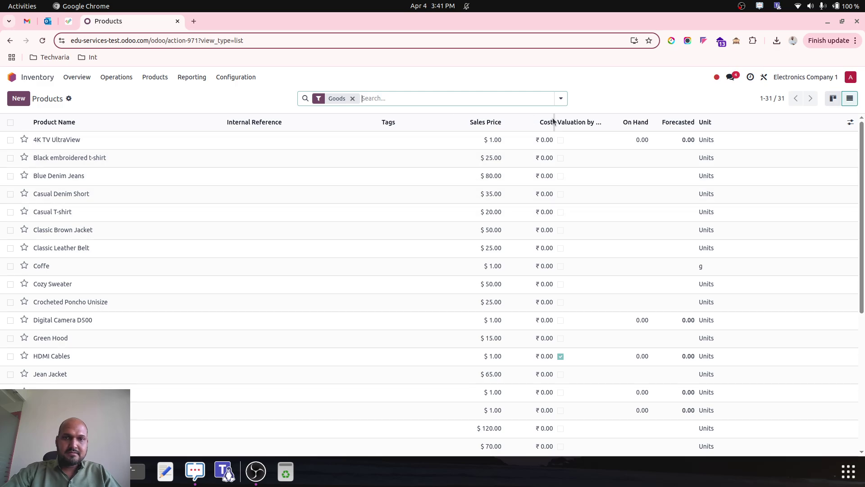
Group the products by Product Category and enable Valuation by Lot/Serial number for all Lot Wise and Serialize products at once
{"action": "left_click", "coordinate": [561, 99]}
{"action": "left_click", "coordinate": [412, 149]}
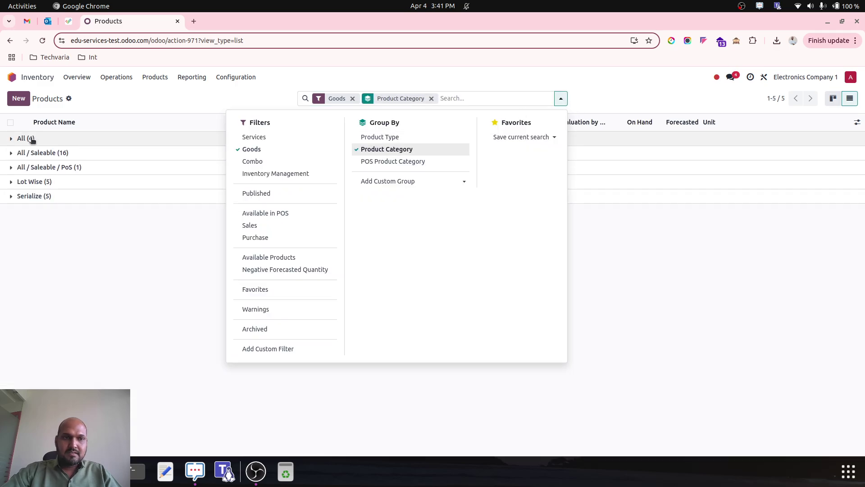
{"action": "left_click", "coordinate": [17, 181]}
{"action": "left_click", "coordinate": [11, 286]}
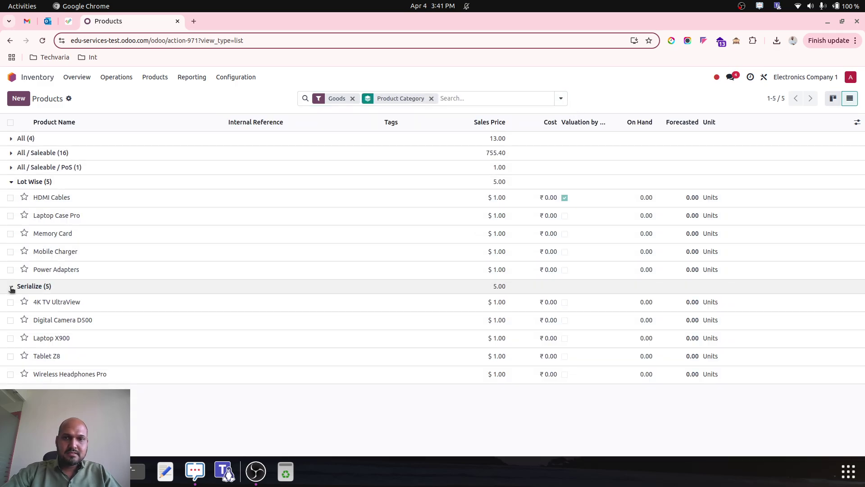
{"action": "left_click", "coordinate": [11, 122]}
{"action": "left_click", "coordinate": [565, 219]}
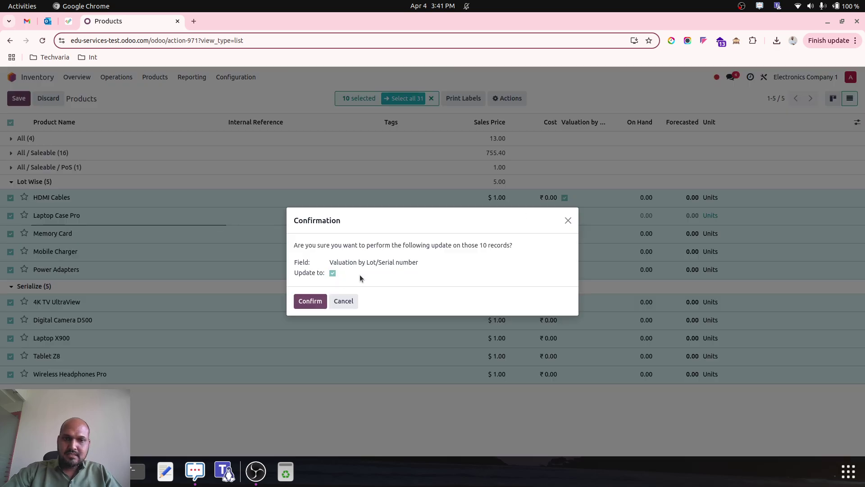
{"action": "left_click", "coordinate": [310, 301]}
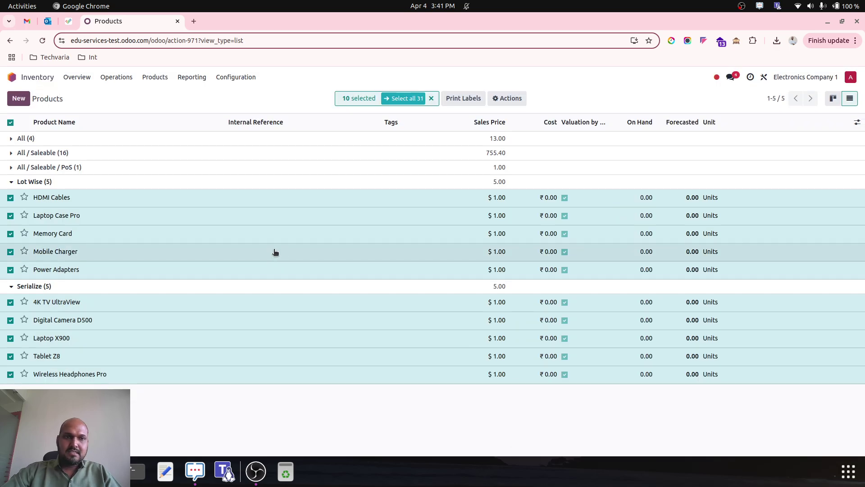
{"action": "left_click", "coordinate": [431, 98]}
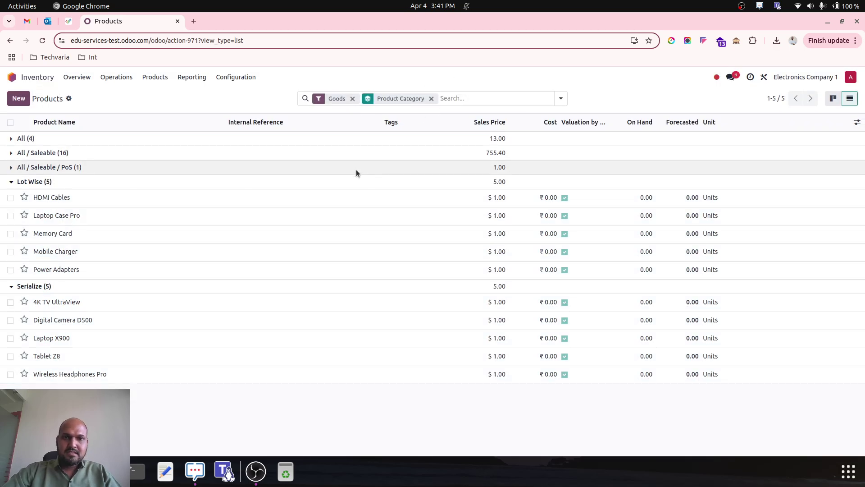
Check the tracking method and lot/serial valuation of HDMI Cables, Memory Card, 4K TV UltraView and the following serialized products
{"action": "left_click", "coordinate": [130, 203]}
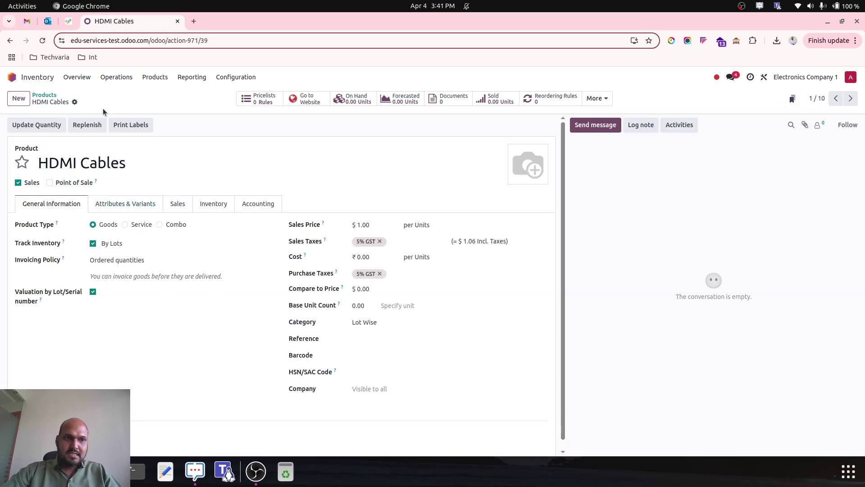
{"action": "left_click", "coordinate": [44, 95]}
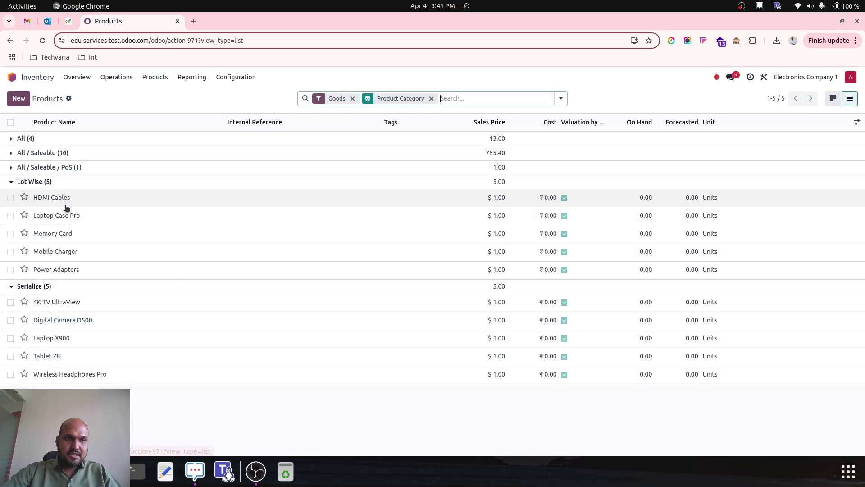
{"action": "left_click", "coordinate": [74, 237]}
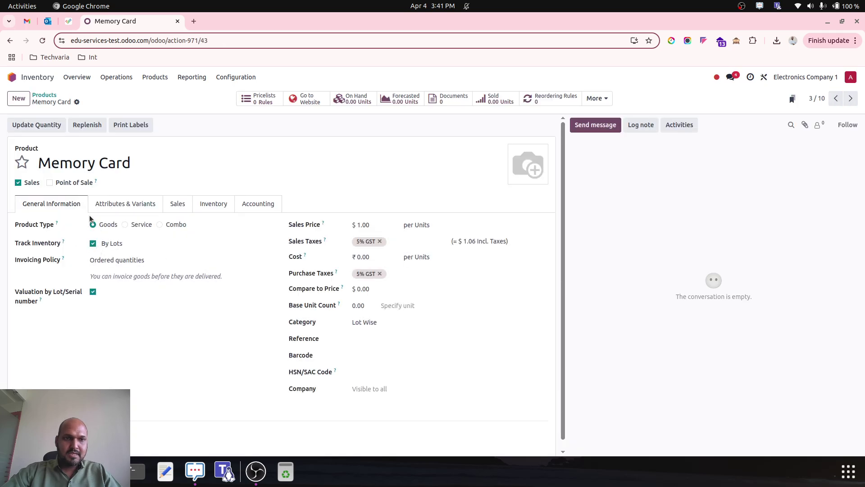
{"action": "left_click", "coordinate": [44, 95]}
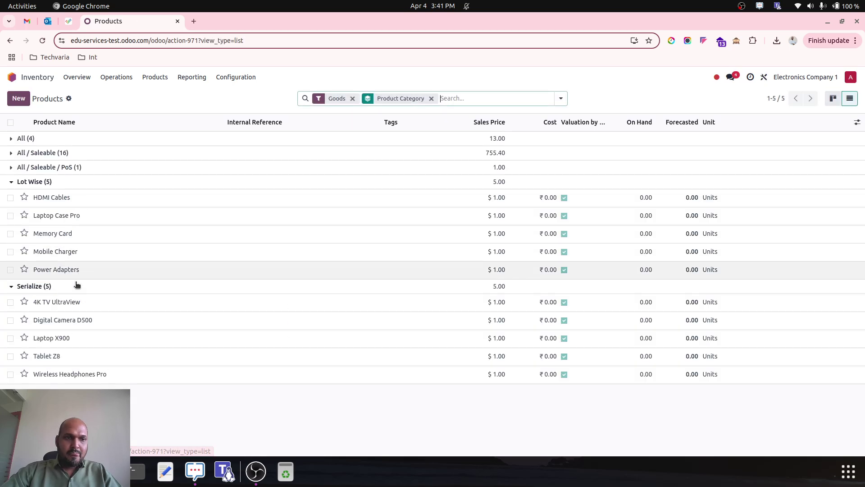
{"action": "left_click", "coordinate": [74, 302]}
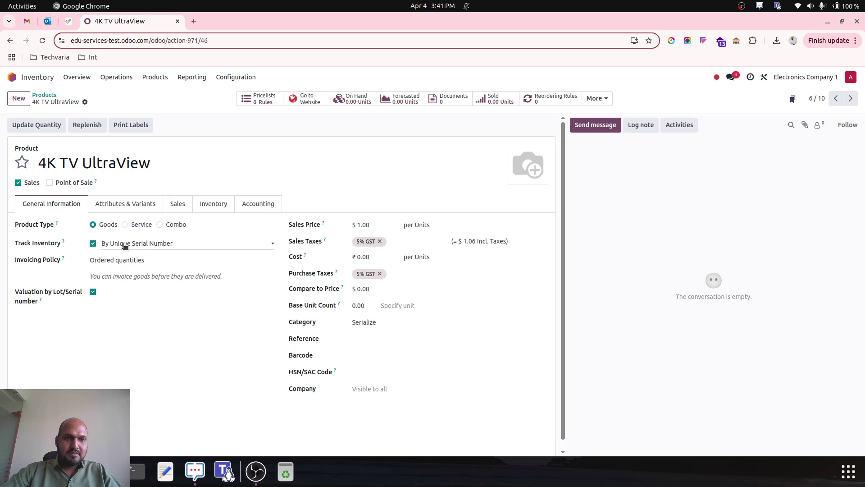
{"action": "left_click", "coordinate": [850, 99]}
{"action": "left_click", "coordinate": [850, 98]}
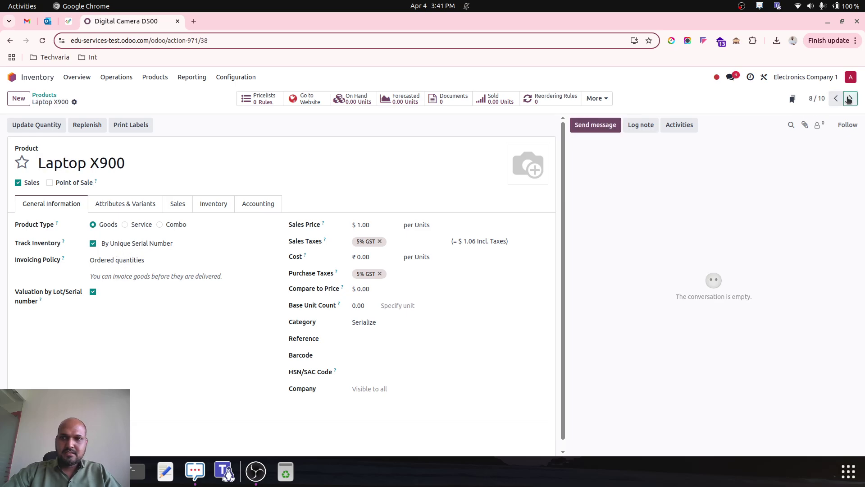
{"action": "left_click", "coordinate": [850, 99]}
{"action": "left_click", "coordinate": [44, 96]}
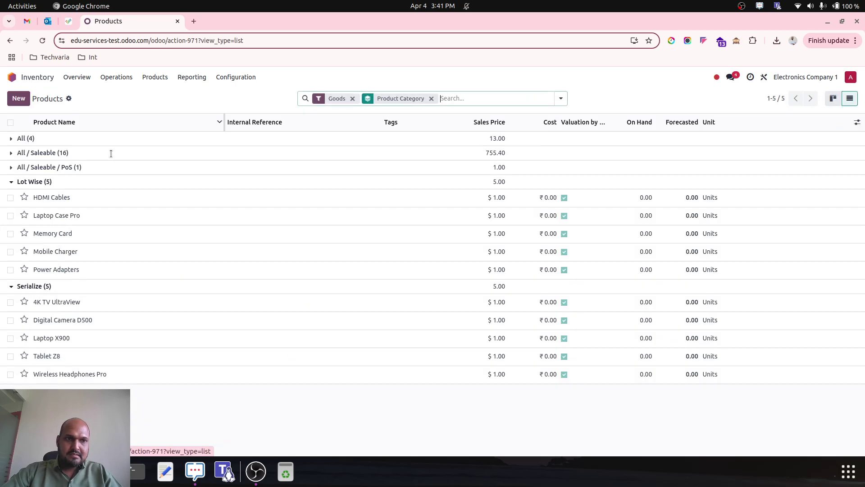
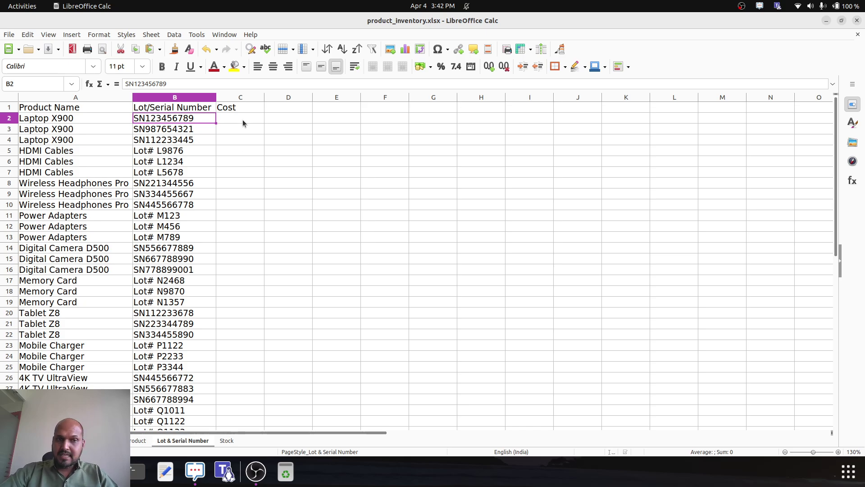
Enter costs 100, 110 and 112 for the three Laptop X900 serial numbers in the Lot & Serial Number sheet
{"action": "left_click", "coordinate": [227, 440]}
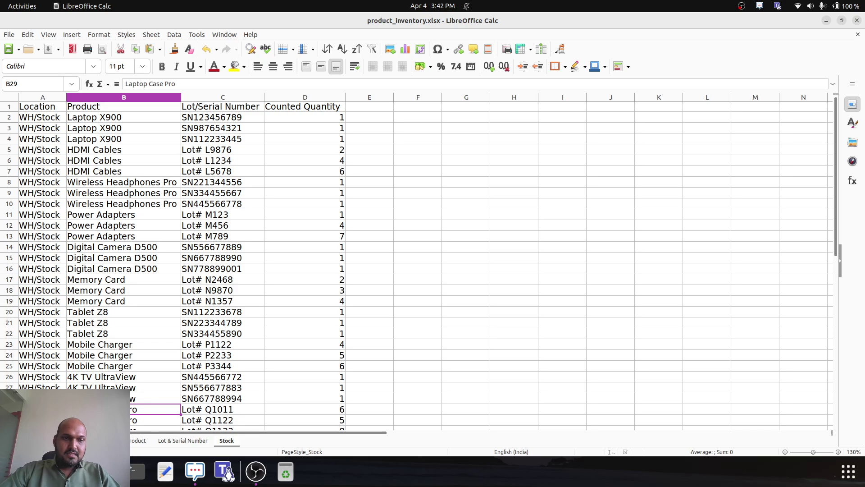
{"action": "left_click", "coordinate": [180, 441]}
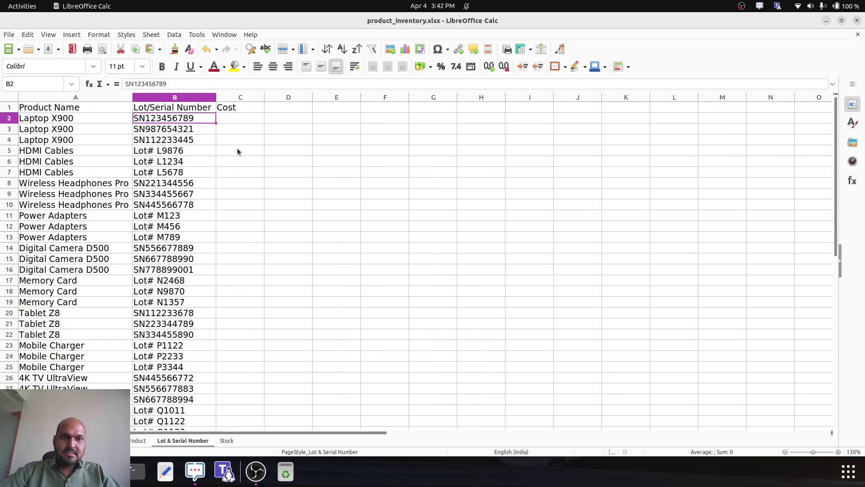
{"action": "left_click", "coordinate": [257, 122]}
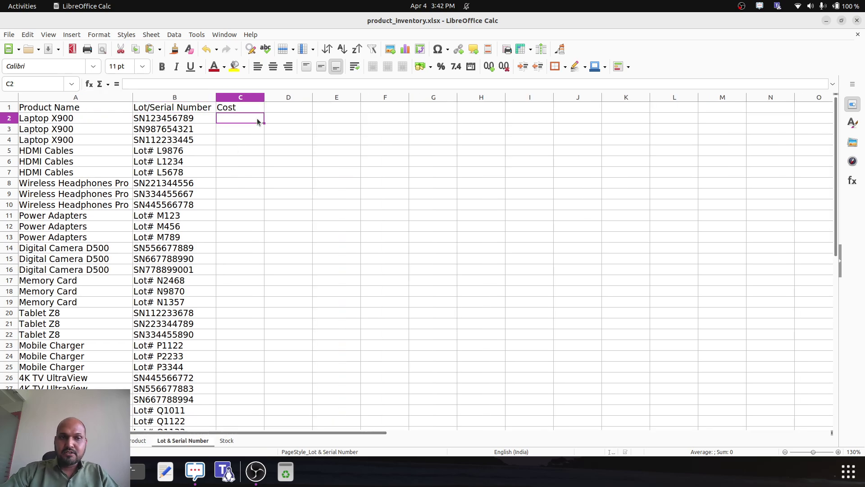
{"action": "type", "text": "100"}
{"action": "key", "text": "Return"}
{"action": "type", "text": "110"}
{"action": "key", "text": "Return"}
{"action": "type", "text": "112"}
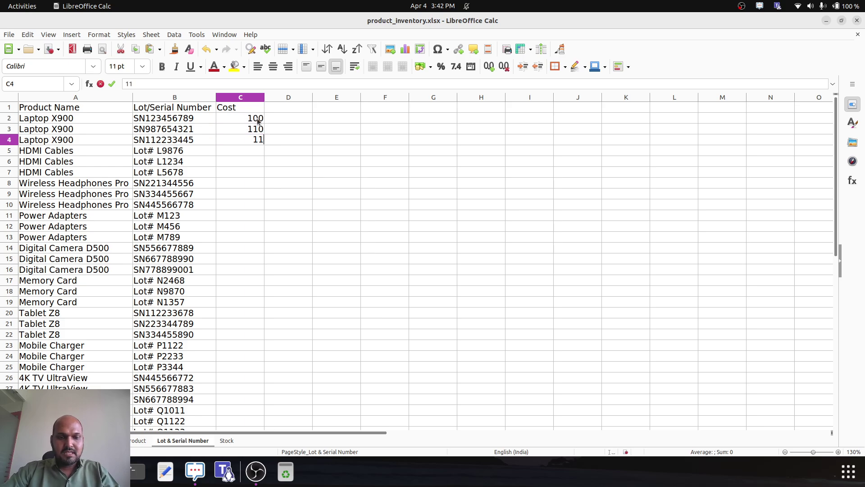
{"action": "key", "text": "Return"}
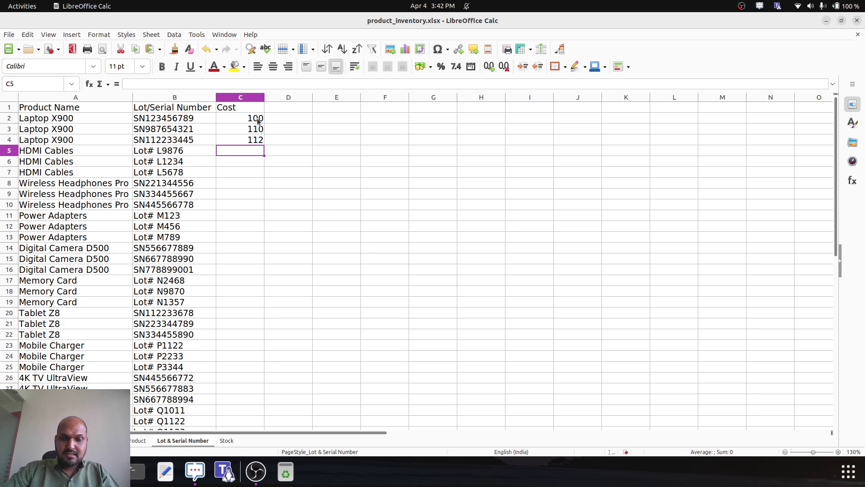
Enter costs 25, 26 and 27 for the HDMI Cables lots L9876, L1234 and L5678
{"action": "type", "text": "25"}
{"action": "key", "text": "Return"}
{"action": "type", "text": "26"}
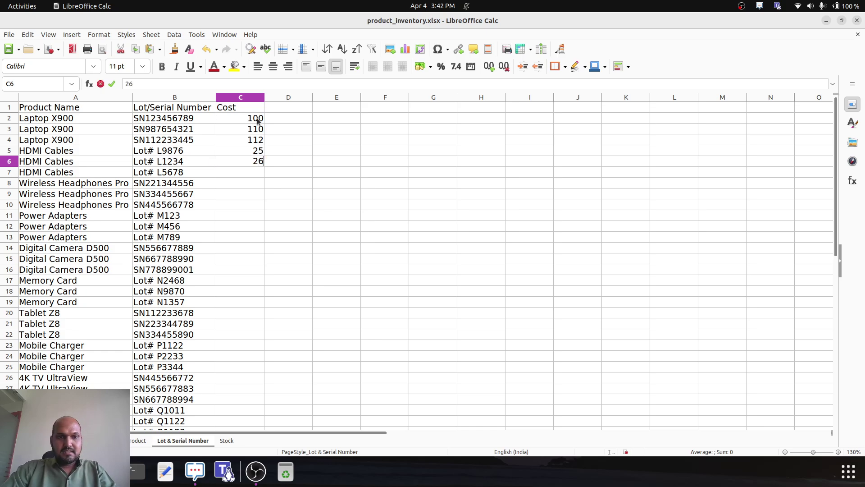
{"action": "key", "text": "Return"}
{"action": "type", "text": "27"}
{"action": "key", "text": "Return"}
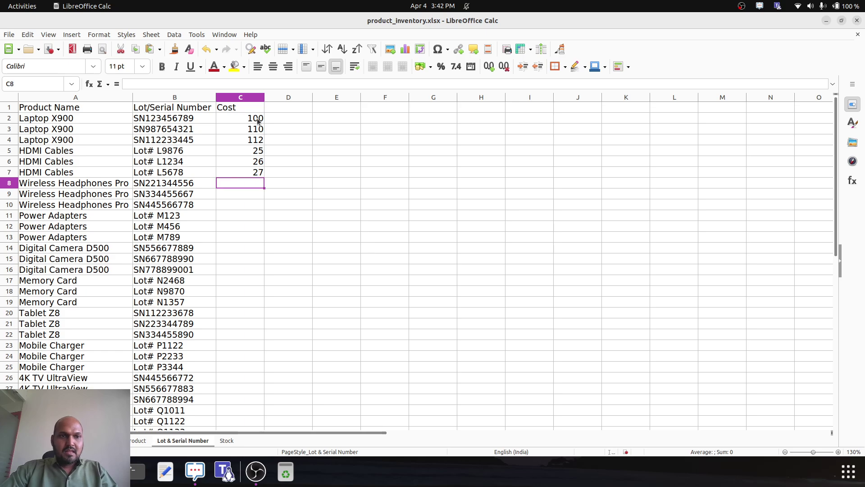
Enter costs 1100, 1200 and 1150 for the three Wireless Headphones Pro serial numbers, in row order
{"action": "type", "text": "1100"}
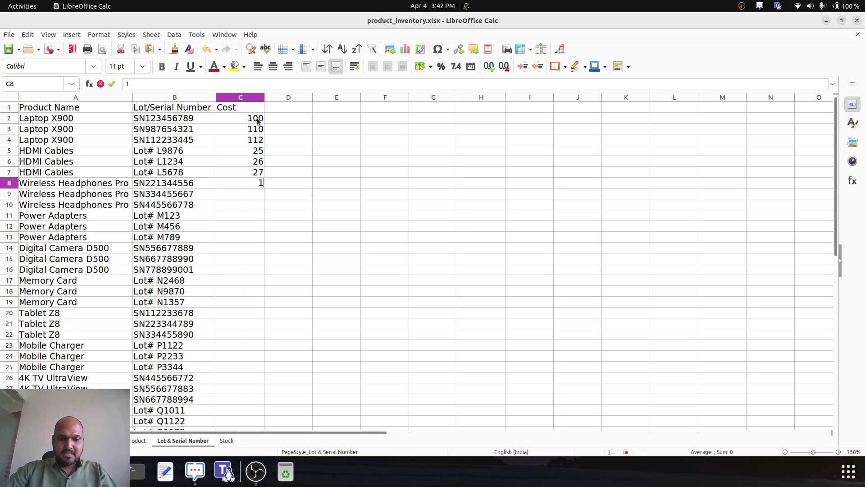
{"action": "key", "text": "Return"}
{"action": "type", "text": "1200"}
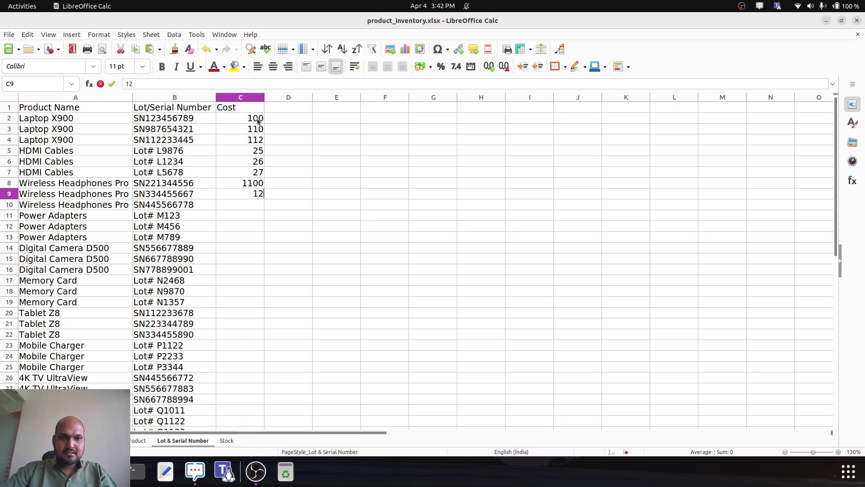
{"action": "key", "text": "Return"}
{"action": "type", "text": "1150"}
{"action": "key", "text": "Return"}
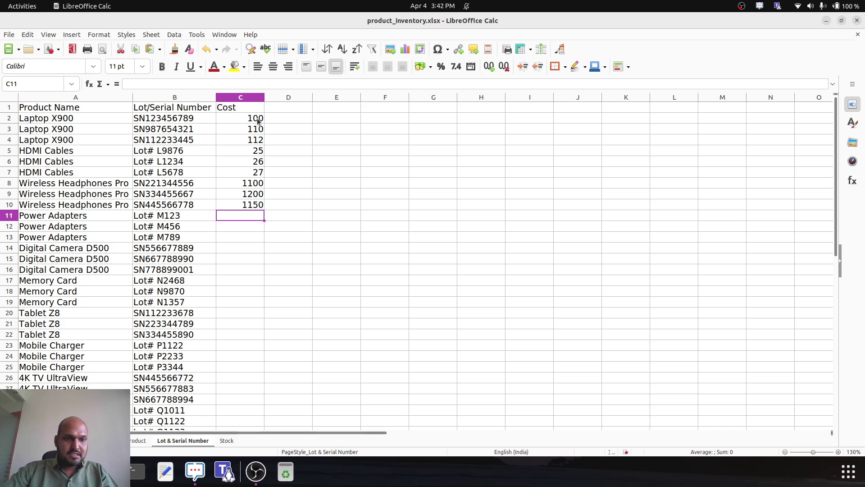
Enter costs 100, 105 and 106 for the Power Adapters lots M123, M456 and M789
{"action": "type", "text": "100"}
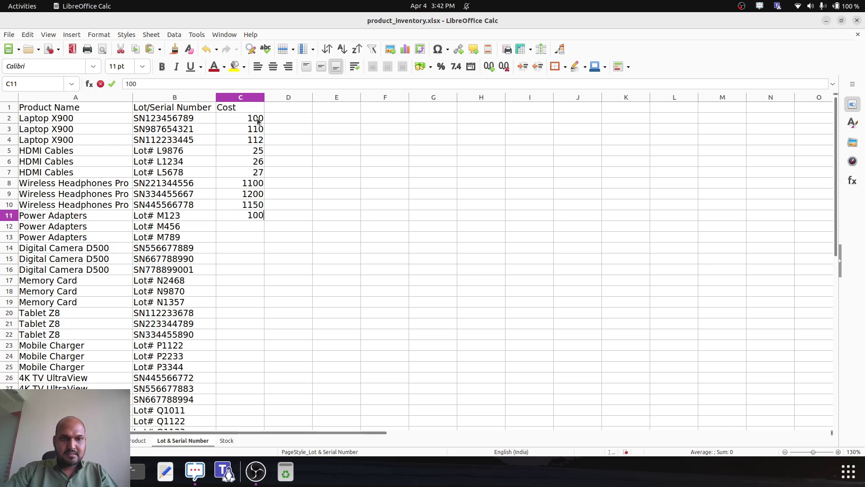
{"action": "key", "text": "Return"}
{"action": "type", "text": "105"}
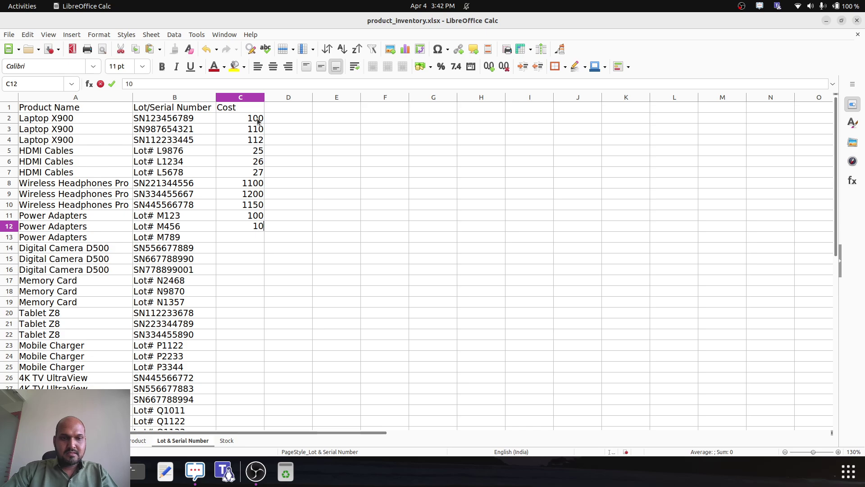
{"action": "key", "text": "Return"}
{"action": "type", "text": "106"}
{"action": "key", "text": "Return"}
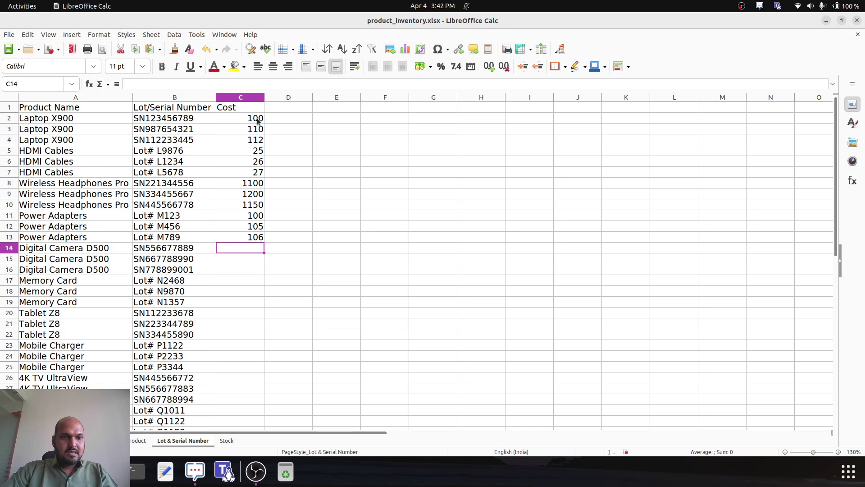
Enter costs 15000, 15500 and 16000 for the three Digital Camera D500 serial numbers, in row order
{"action": "type", "text": "15000"}
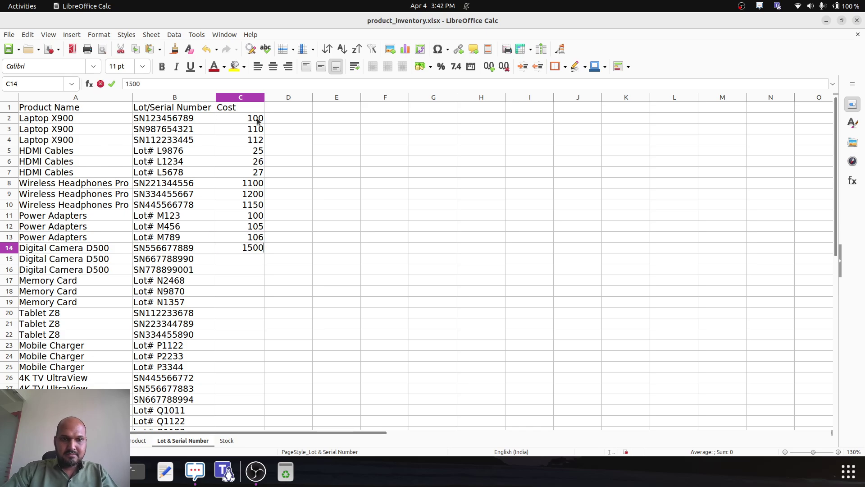
{"action": "key", "text": "Return"}
{"action": "type", "text": "1"}
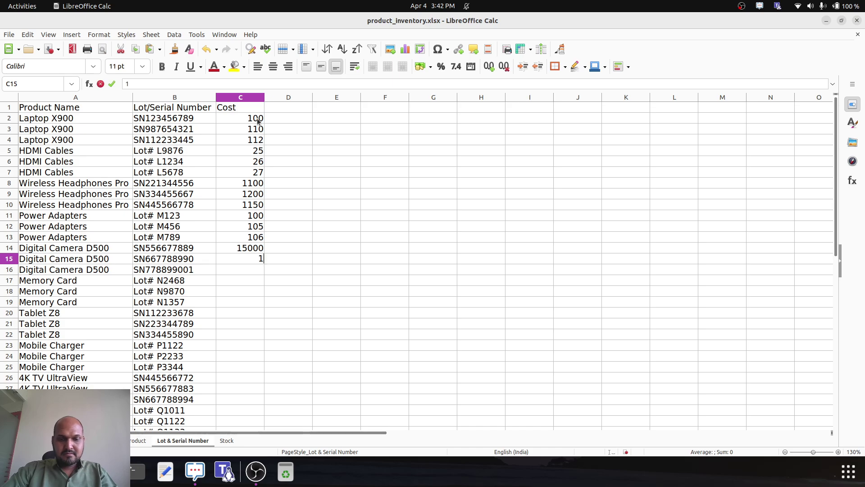
{"action": "type", "text": "5500"}
{"action": "key", "text": "Return"}
{"action": "type", "text": "16000"}
{"action": "key", "text": "Return"}
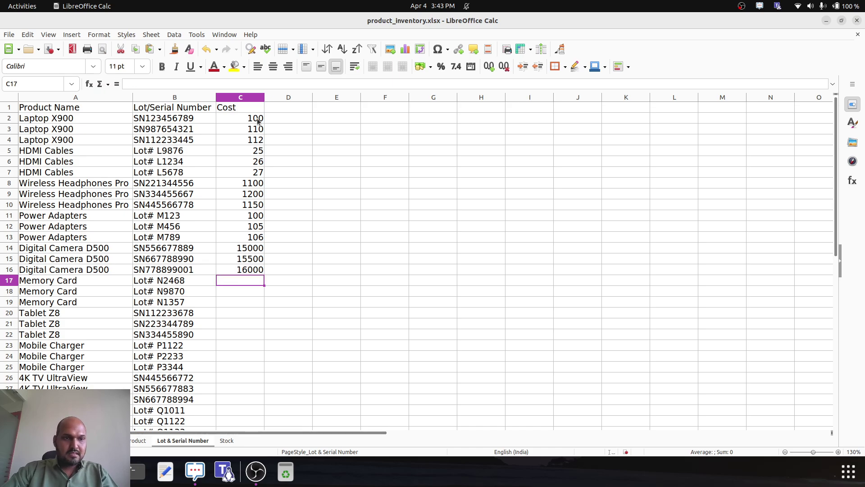
Enter costs 600, 625 and 650 for the Memory Card lots N2468, N9870 and N1357
{"action": "type", "text": "600"}
{"action": "key", "text": "Return"}
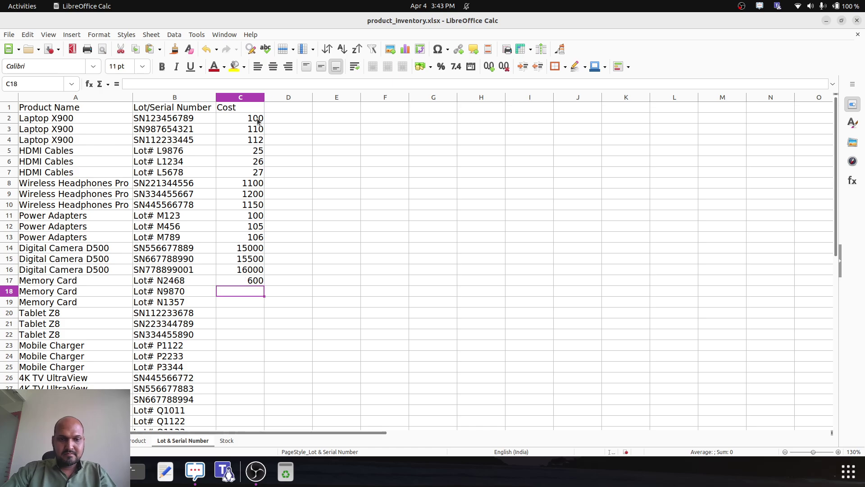
{"action": "type", "text": "625"}
{"action": "key", "text": "Return"}
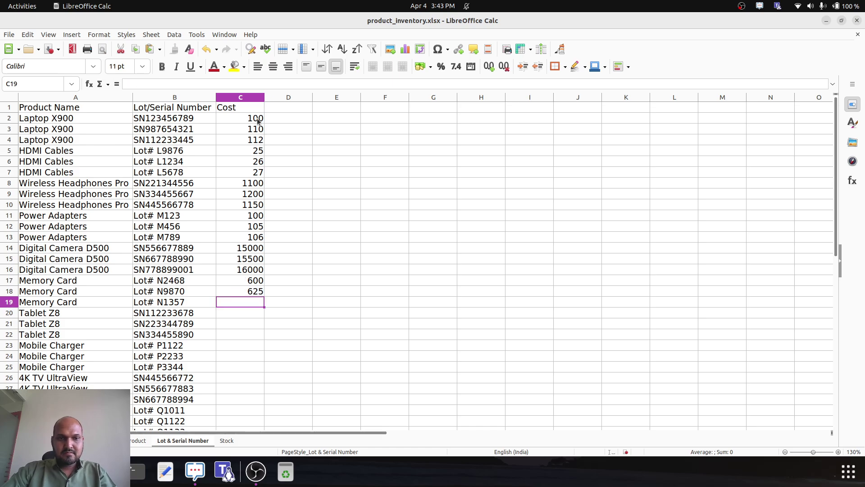
{"action": "type", "text": "650"}
{"action": "key", "text": "Return"}
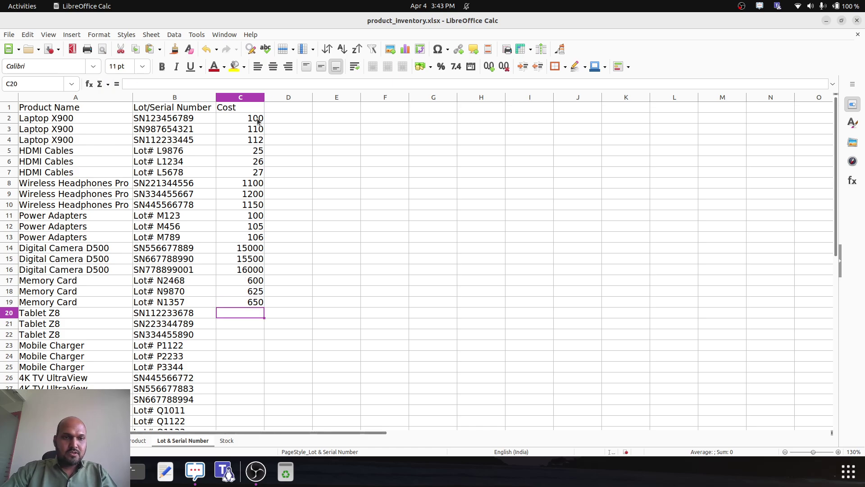
Enter costs 12000, 12300 and 12500 for the three Tablet Z8 serial numbers, in row order
{"action": "scroll", "coordinate": [221, 290], "scroll_direction": "down", "scroll_amount": 1}
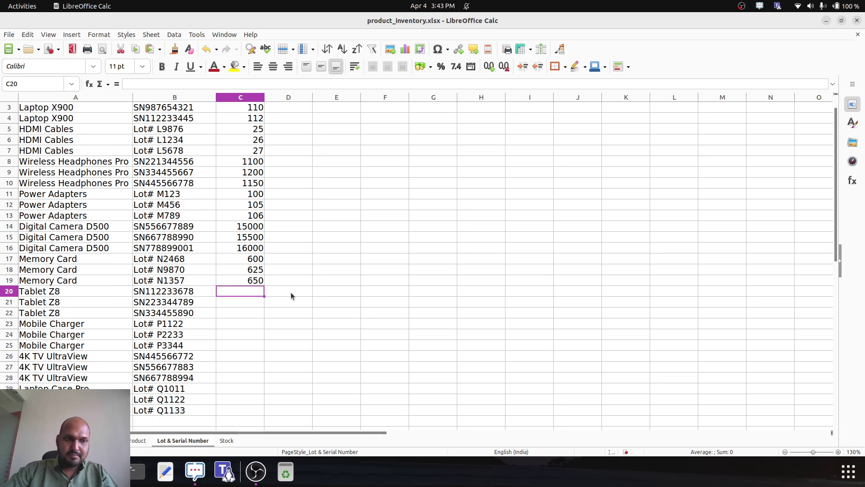
{"action": "type", "text": "12000"}
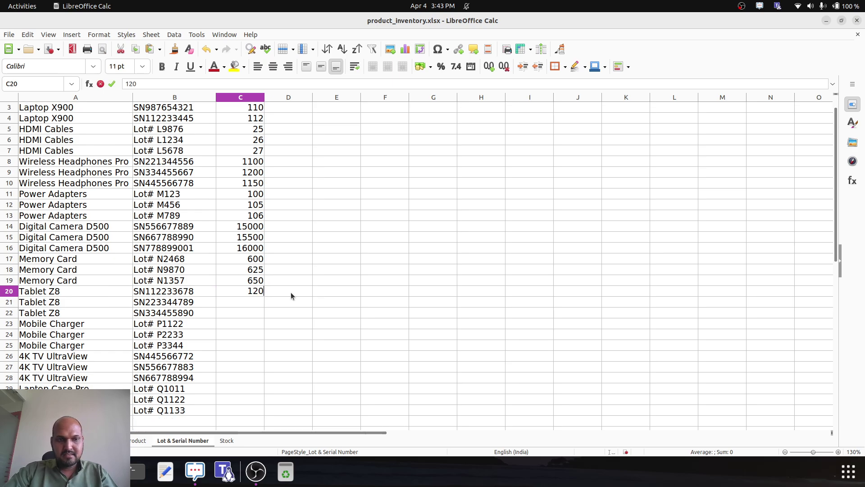
{"action": "key", "text": "Return"}
{"action": "type", "text": "12300"}
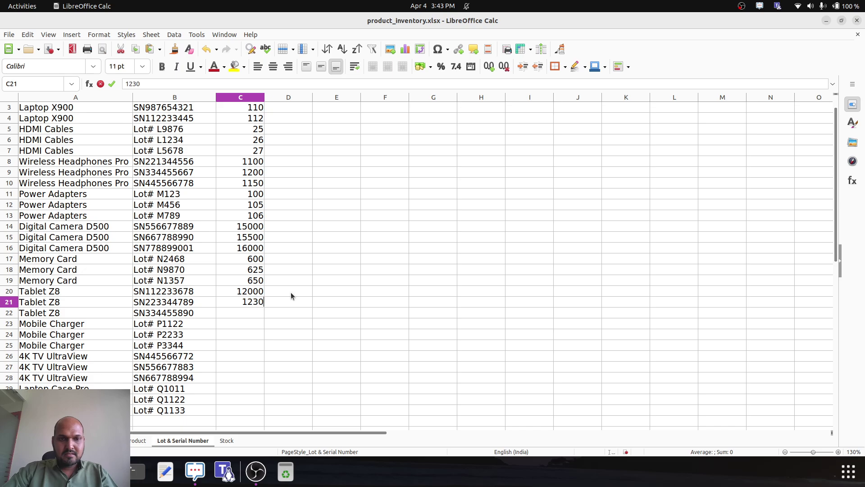
{"action": "key", "text": "Return"}
{"action": "type", "text": "12500"}
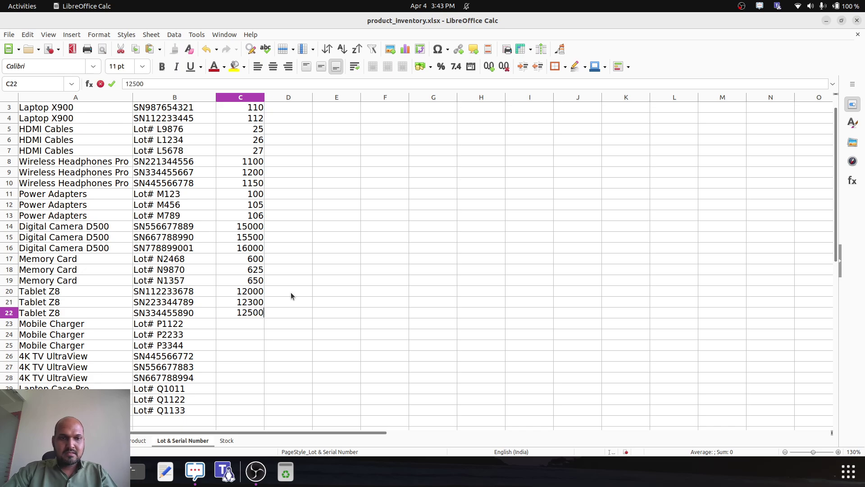
{"action": "key", "text": "Return"}
Enter costs 150, 175 and 210 for the Mobile Charger lots P1122, P2233 and P3344
{"action": "type", "text": "150"}
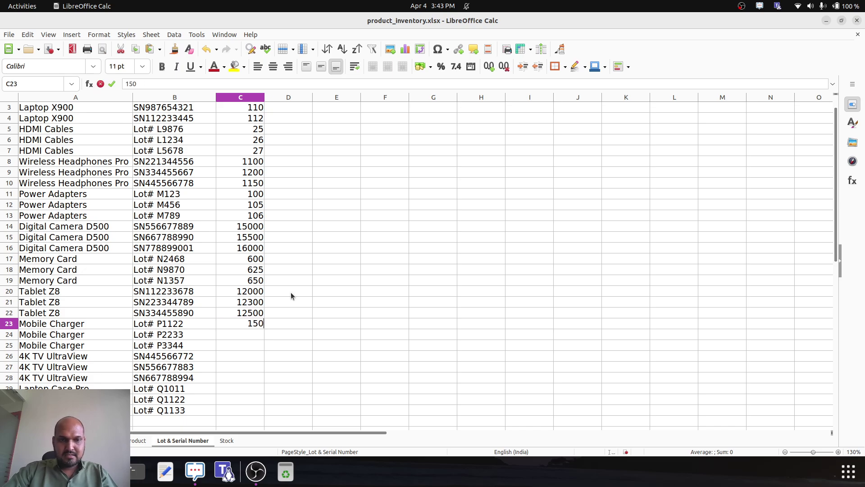
{"action": "key", "text": "Return"}
{"action": "type", "text": "1"}
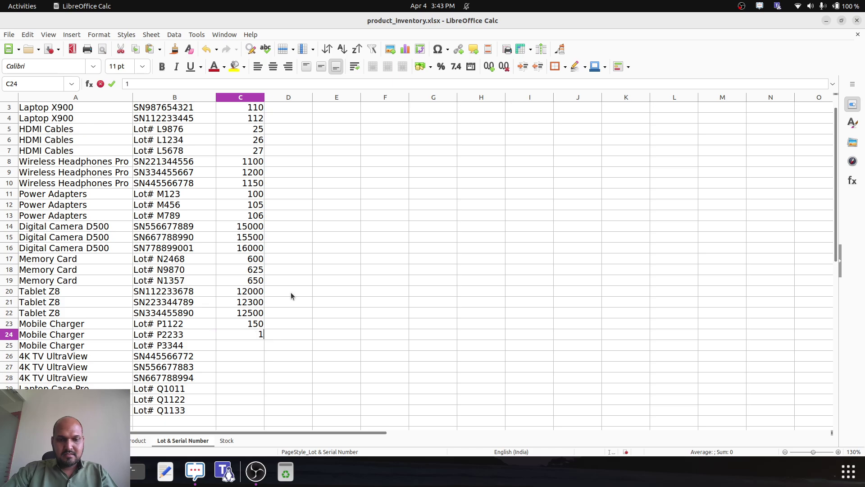
{"action": "type", "text": "75"}
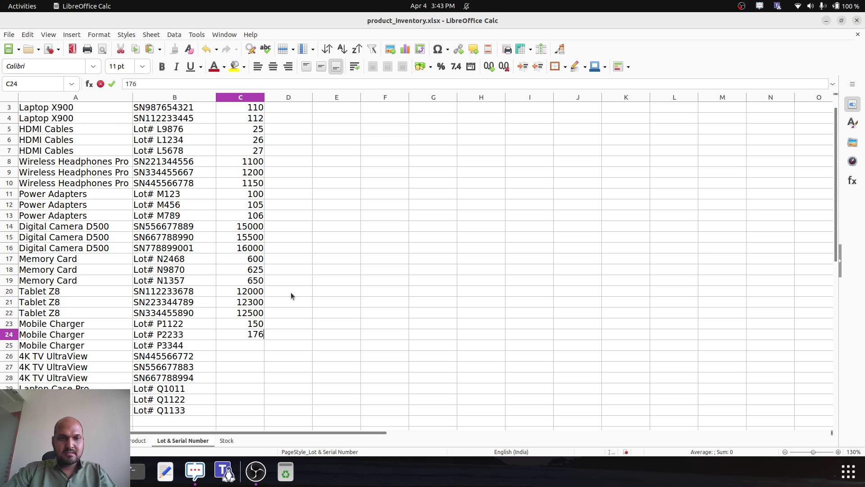
{"action": "key", "text": "Return"}
{"action": "type", "text": "210"}
{"action": "key", "text": "Return"}
Enter costs 40000, 42500 and 41000 for the three 4K TV UltraView serial numbers, in row order
{"action": "type", "text": "40000"}
{"action": "key", "text": "Return"}
{"action": "type", "text": "42500"}
{"action": "key", "text": "Return"}
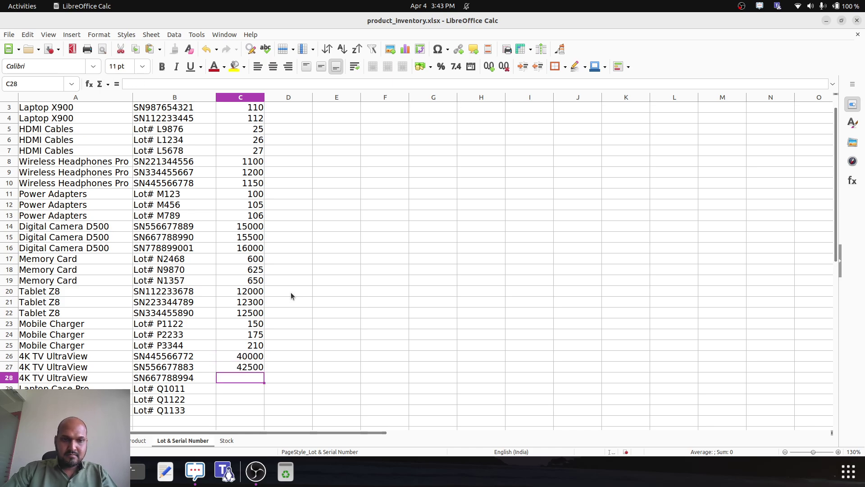
{"action": "type", "text": "41000"}
{"action": "key", "text": "Return"}
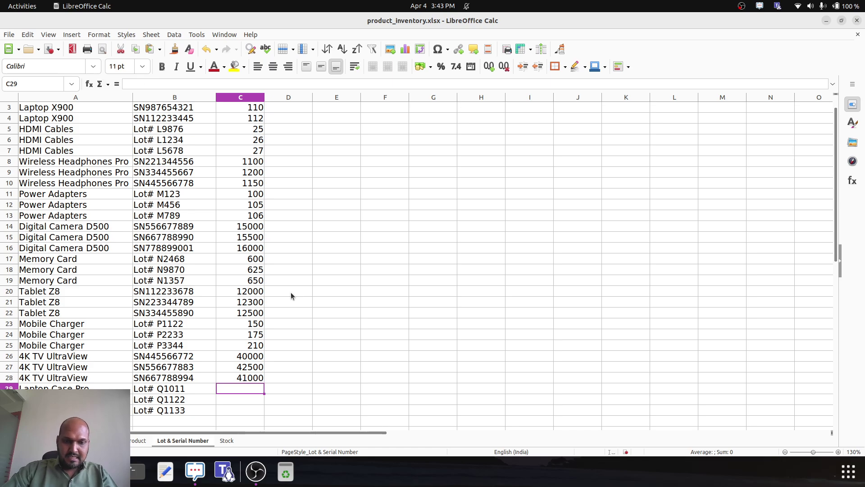
Enter costs 900, 940 and 950 for the Laptop Case Pro lots Q1011, Q1122 and Q1133, and save the workbook
{"action": "type", "text": "900"}
{"action": "key", "text": "Return"}
{"action": "type", "text": "940"}
{"action": "key", "text": "Return"}
{"action": "type", "text": "950"}
{"action": "key", "text": "Return"}
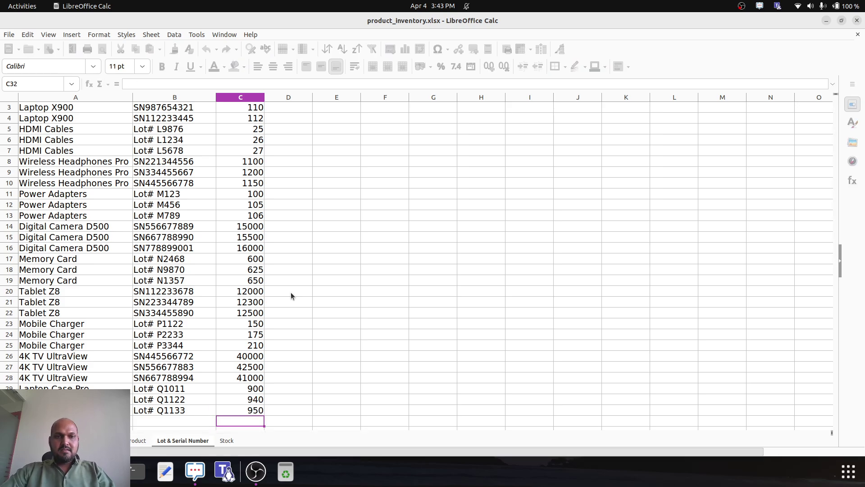
{"action": "scroll", "coordinate": [235, 140], "scroll_direction": "up", "scroll_amount": 1}
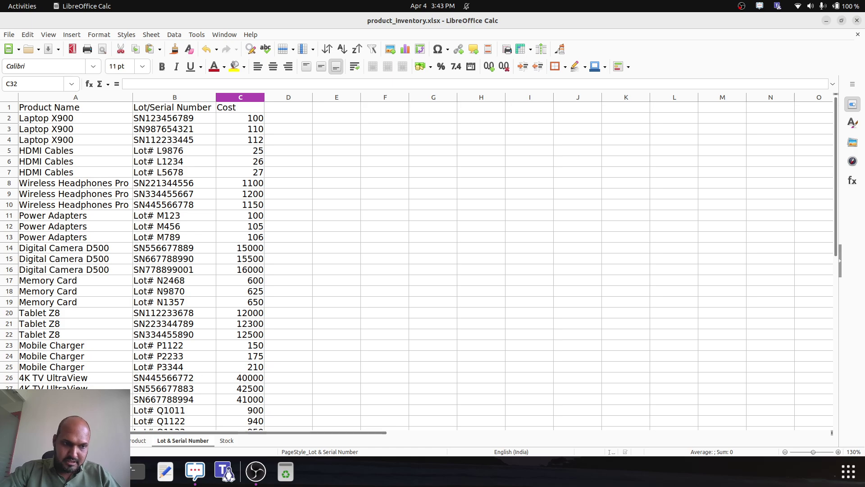
Switch to Odoo Inventory in Chrome and start a record import for Lots / Serial Numbers
{"action": "key", "text": "alt+Tab"}
{"action": "left_click", "coordinate": [155, 77]}
{"action": "left_click", "coordinate": [171, 118]}
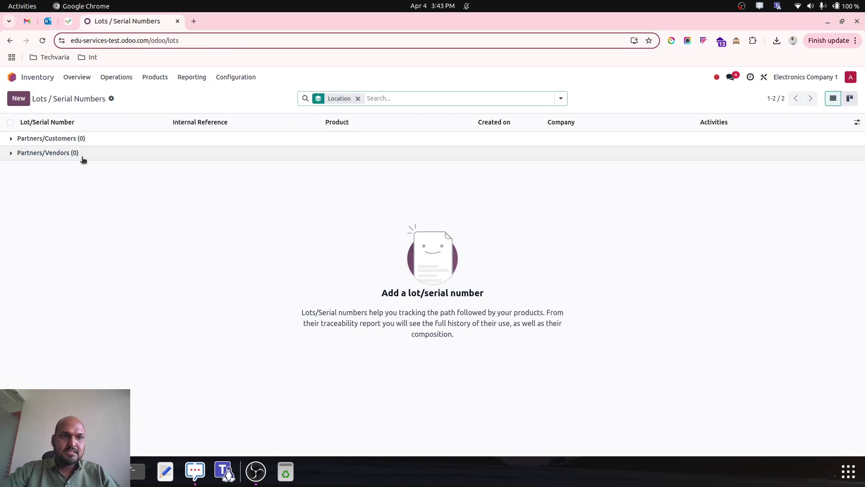
{"action": "left_click", "coordinate": [111, 99]}
{"action": "left_click", "coordinate": [135, 114]}
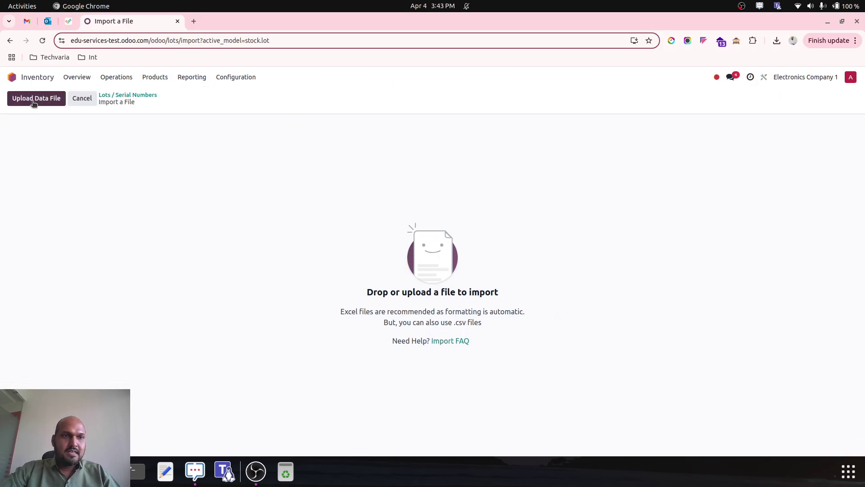
Load product_inventory.xlsx as the import file and choose its Lot & Serial Number sheet
{"action": "left_click", "coordinate": [35, 98]}
{"action": "double_click", "coordinate": [304, 96]}
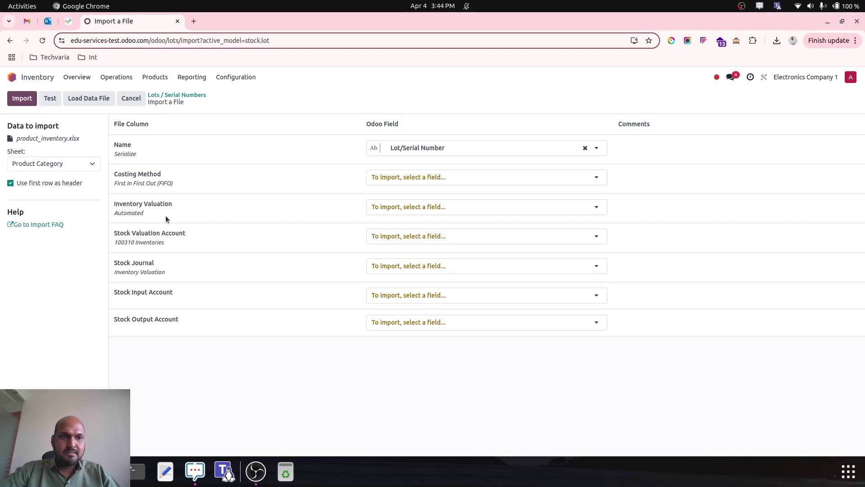
{"action": "left_click", "coordinate": [63, 164]}
{"action": "left_click", "coordinate": [68, 199]}
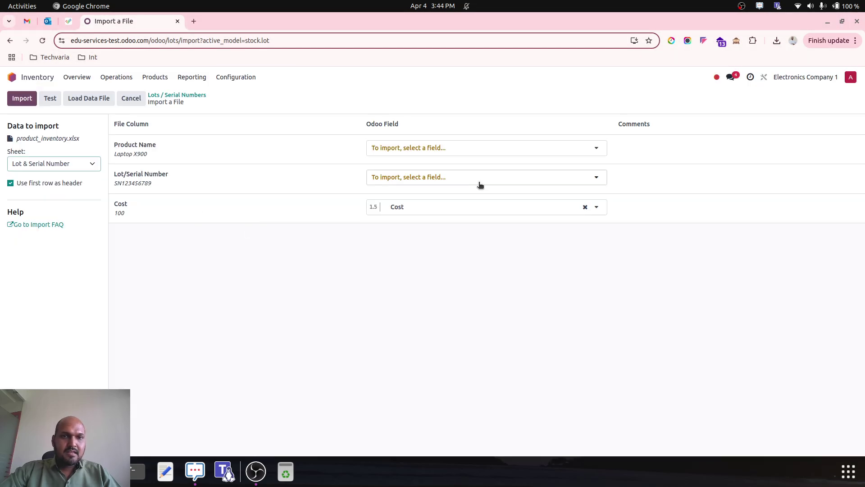
Map the Product Name column to the Product field and the Lot/Serial Number column to the Lot/Serial Number field
{"action": "left_click", "coordinate": [449, 153]}
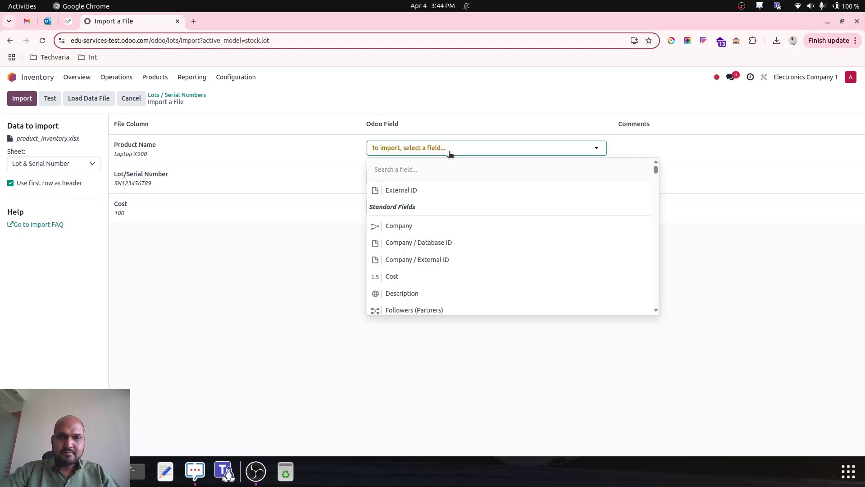
{"action": "type", "text": "pro"}
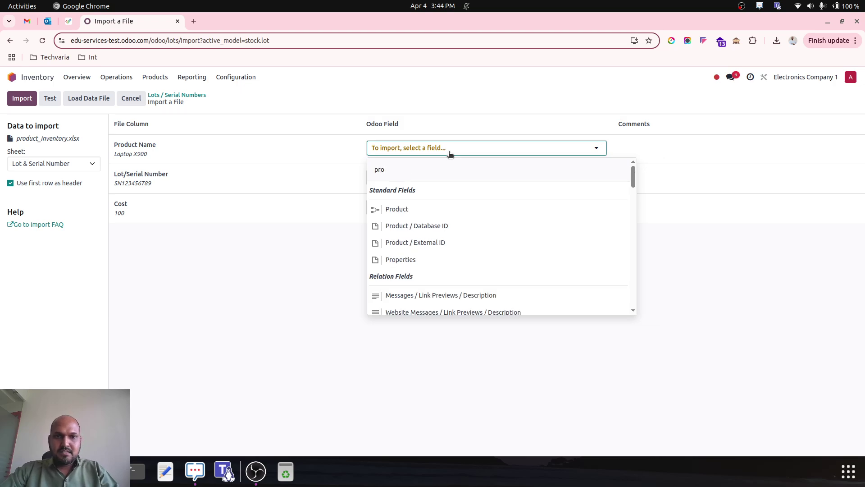
{"action": "left_click", "coordinate": [428, 210]}
{"action": "left_click", "coordinate": [449, 179]}
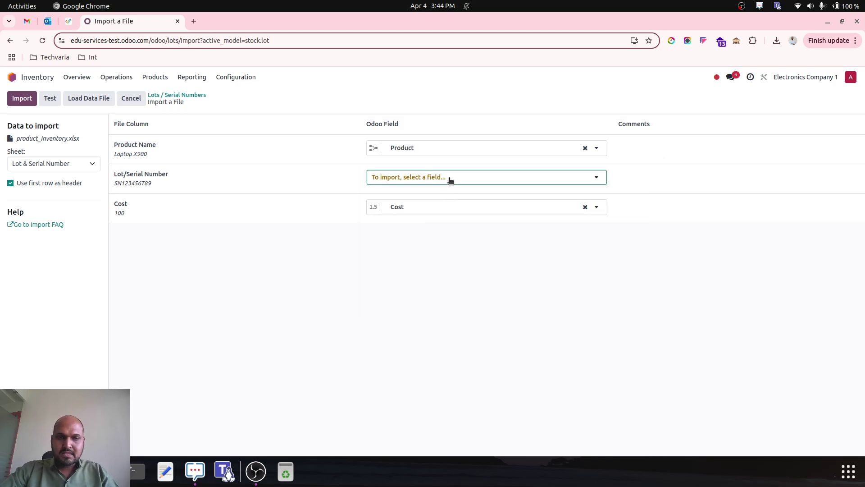
{"action": "type", "text": "lot"}
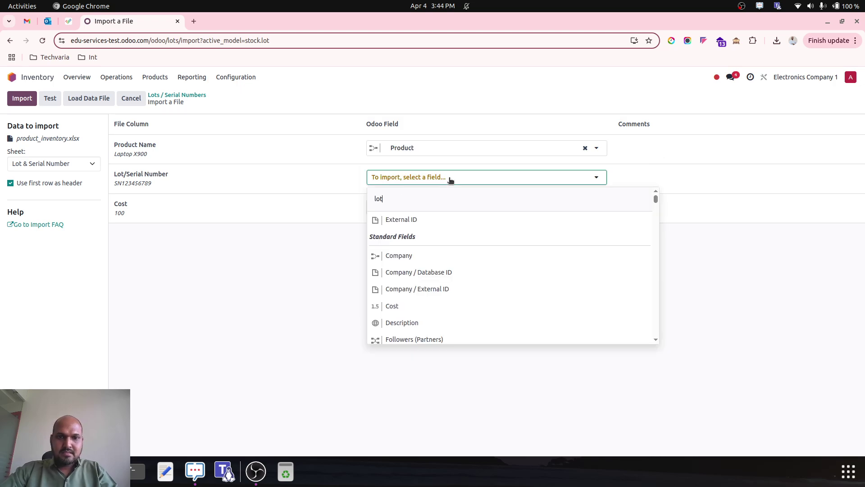
{"action": "left_click", "coordinate": [436, 236]}
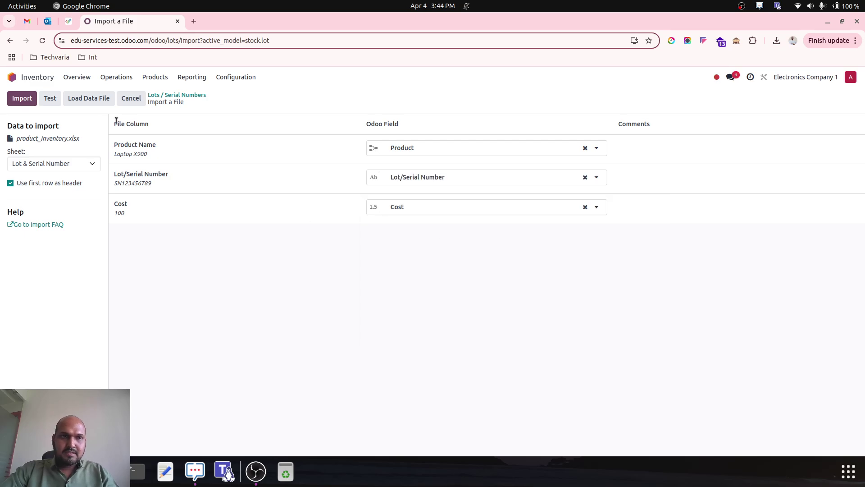
Test and run the lot and serial number import, and expand the None group of the resulting list
{"action": "left_click", "coordinate": [50, 98]}
{"action": "left_click", "coordinate": [22, 98]}
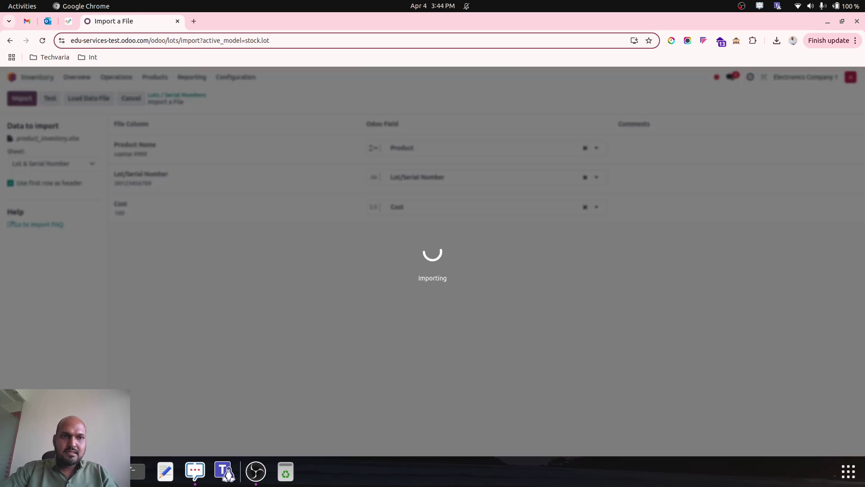
{"action": "left_click", "coordinate": [90, 171]}
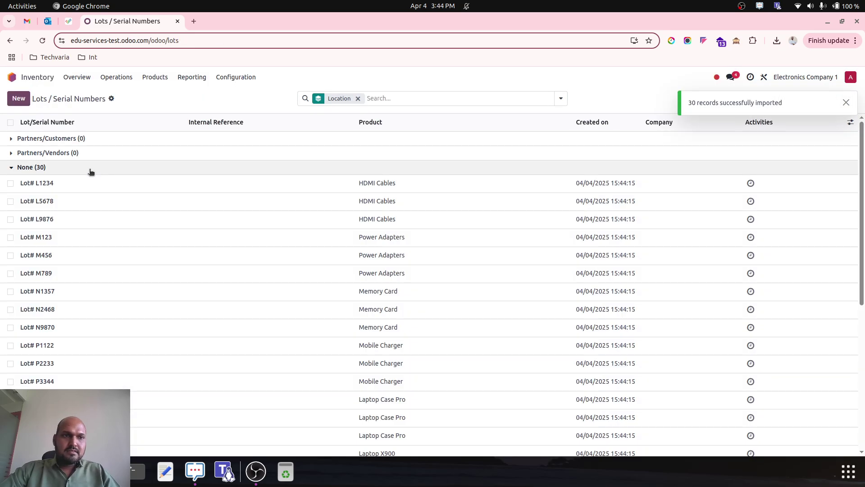
Open Lot# L1234 and look it up in the Lot & Serial Number sheet in LibreOffice Calc to compare its cost
{"action": "left_click", "coordinate": [651, 189]}
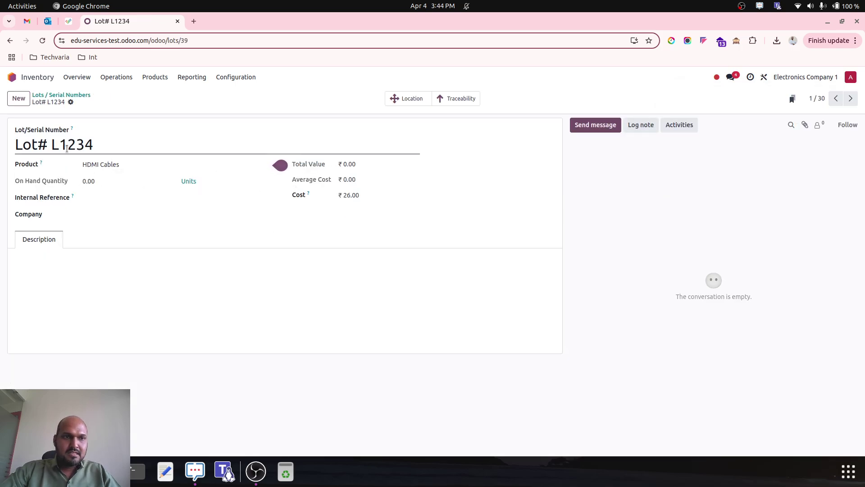
{"action": "left_click_drag", "start_coordinate": [97, 148], "coordinate": [17, 149]}
{"action": "key", "text": "ctrl+c"}
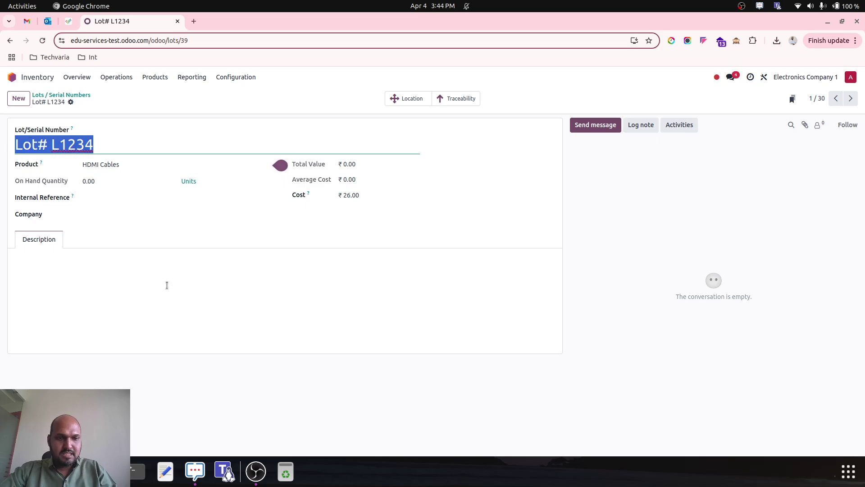
{"action": "key", "text": "alt+Tab"}
{"action": "key", "text": "ctrl+f"}
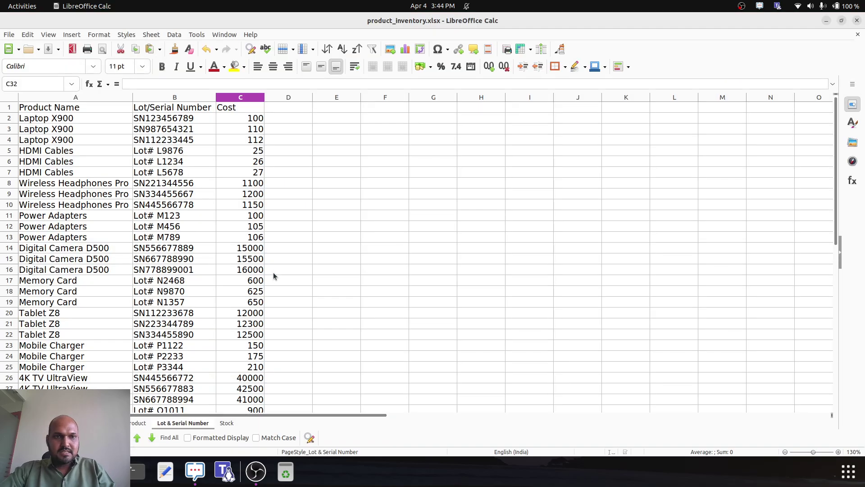
{"action": "key", "text": "ctrl+v"}
{"action": "key", "text": "Return"}
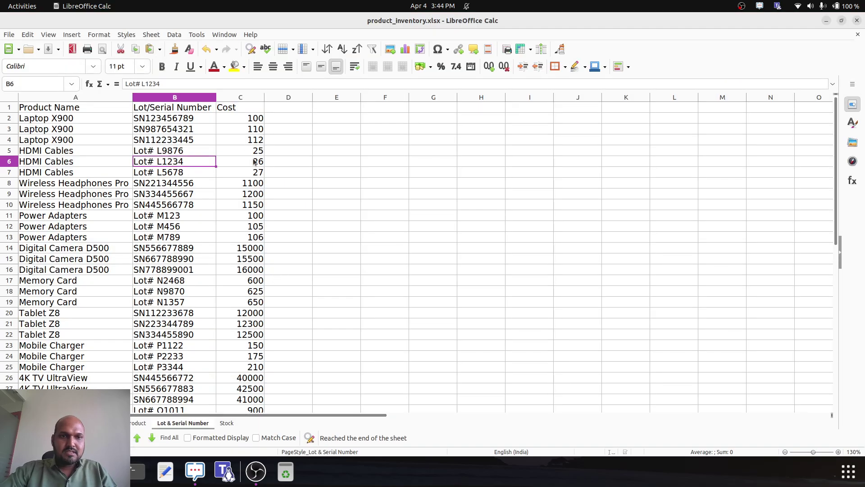
Switch to Odoo in Chrome, show Lot# L5678, and look it up in the LibreOffice Calc sheet to compare its cost
{"action": "key", "text": "alt+Tab"}
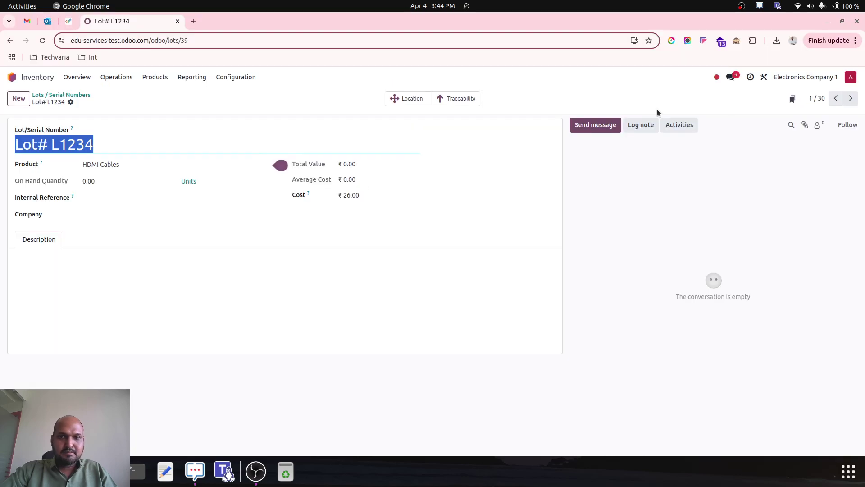
{"action": "left_click", "coordinate": [850, 98]}
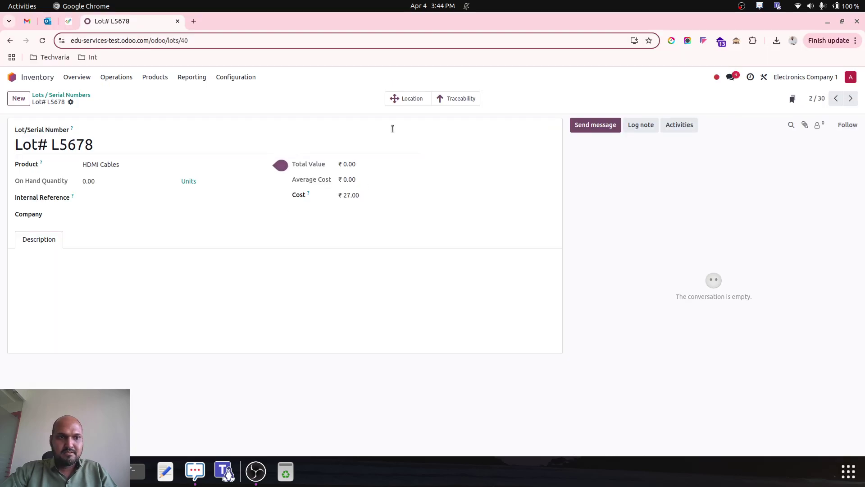
{"action": "triple_click", "coordinate": [191, 149]}
{"action": "key", "text": "ctrl+c"}
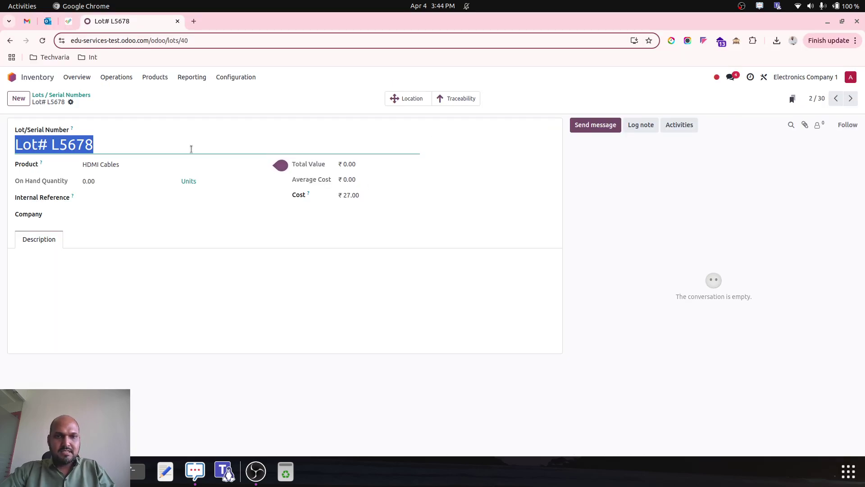
{"action": "key", "text": "alt+Tab"}
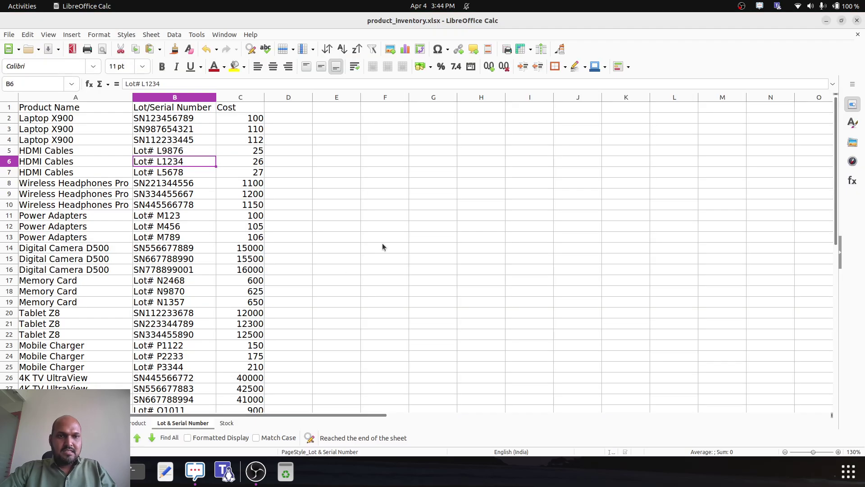
{"action": "key", "text": "ctrl+v"}
{"action": "key", "text": "Return"}
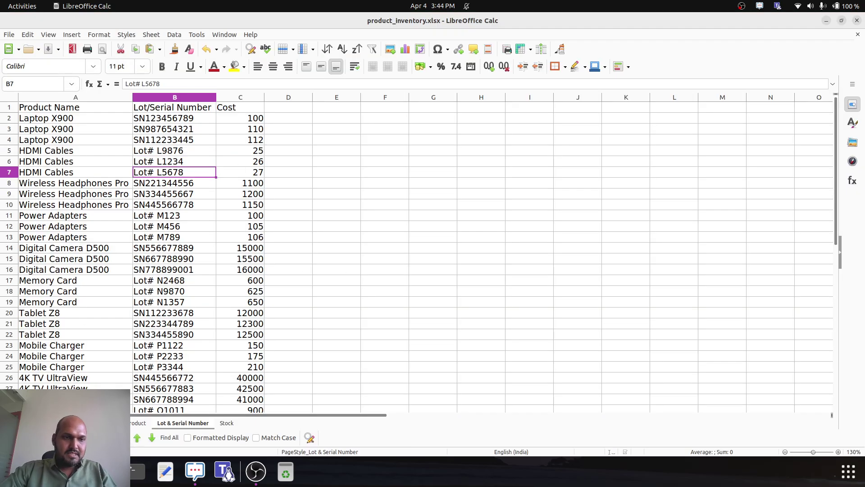
{"action": "key", "text": "Escape"}
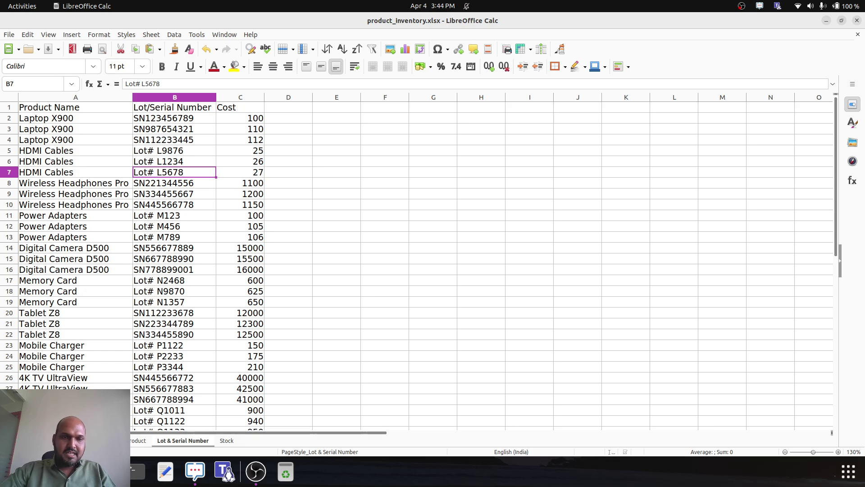
Switch back to Odoo in Chrome, collapse the lots group, and open the Virtual Locations/Inventory adjustment location
{"action": "key", "text": "alt+Tab"}
{"action": "left_click", "coordinate": [84, 94]}
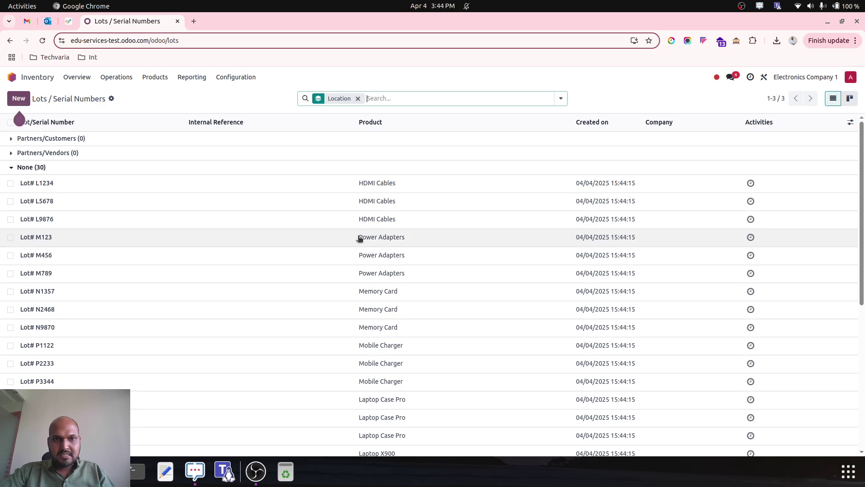
{"action": "left_click", "coordinate": [31, 167]}
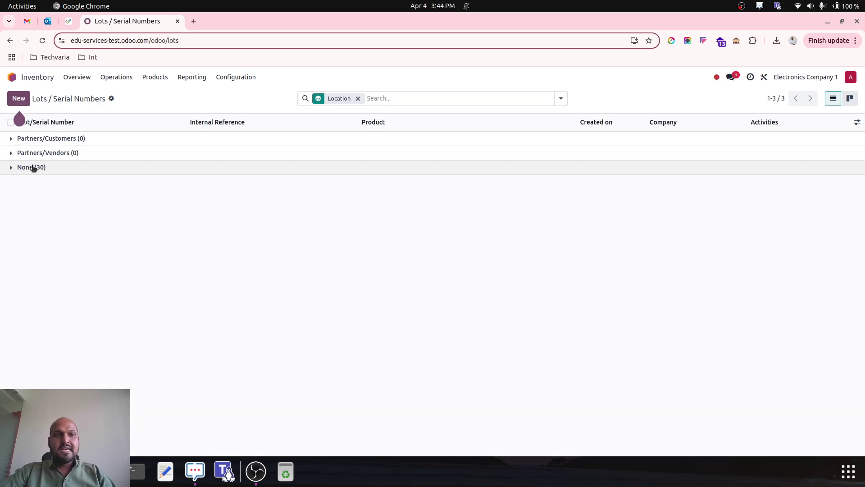
{"action": "left_click", "coordinate": [234, 77]}
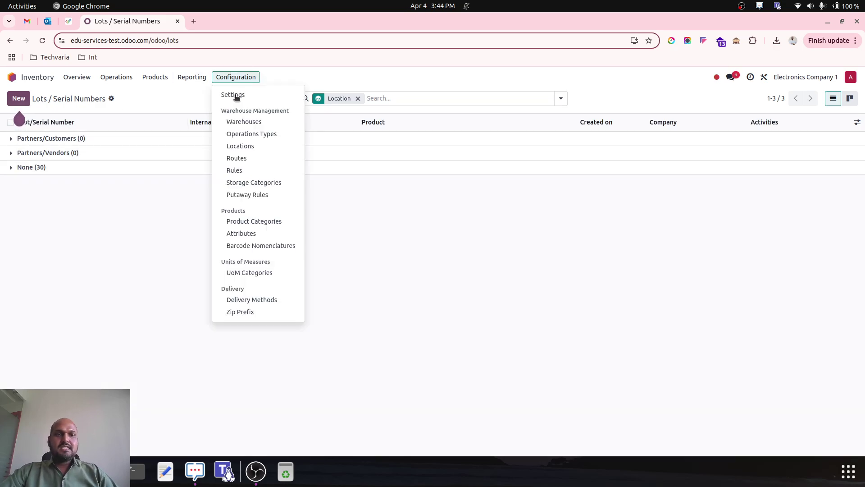
{"action": "left_click", "coordinate": [274, 153]}
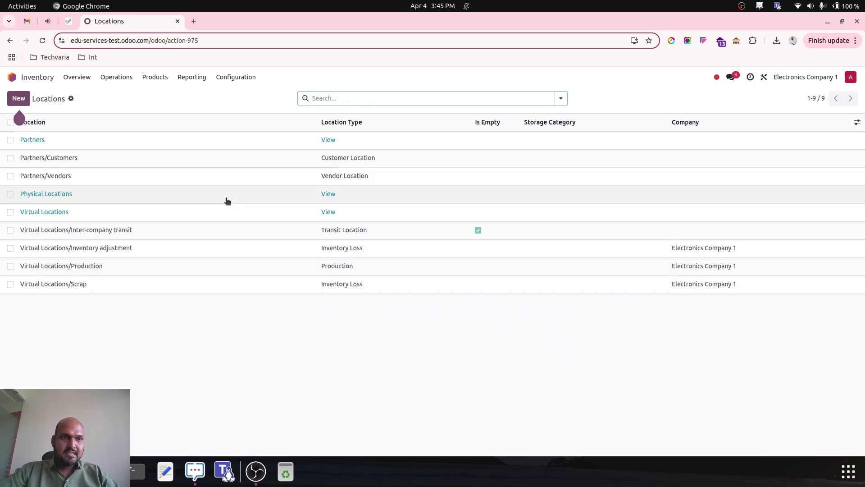
{"action": "left_click", "coordinate": [232, 250]}
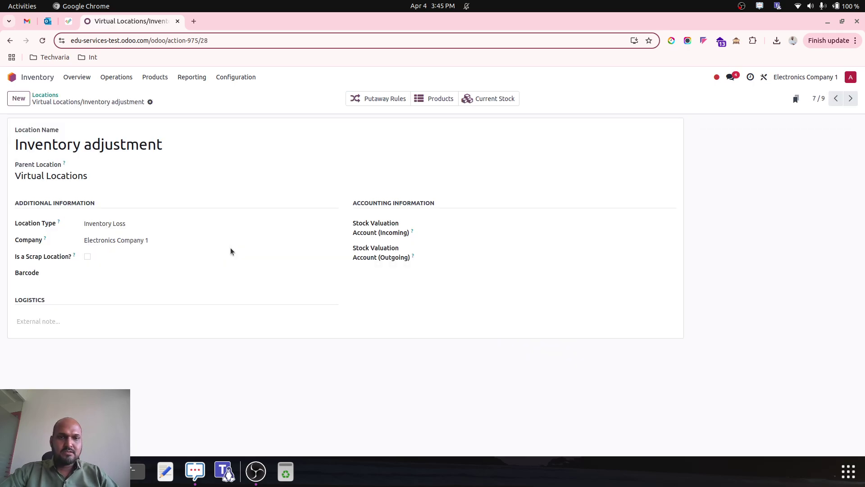
Set the incoming and outgoing Stock Valuation Accounts of the Inventory adjustment location to 100313 Opening Stock
{"action": "left_click", "coordinate": [458, 221]}
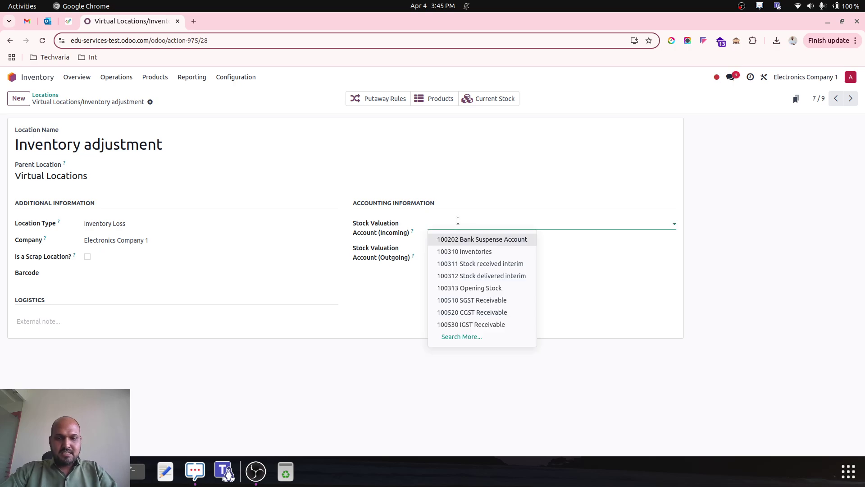
{"action": "type", "text": "sto"}
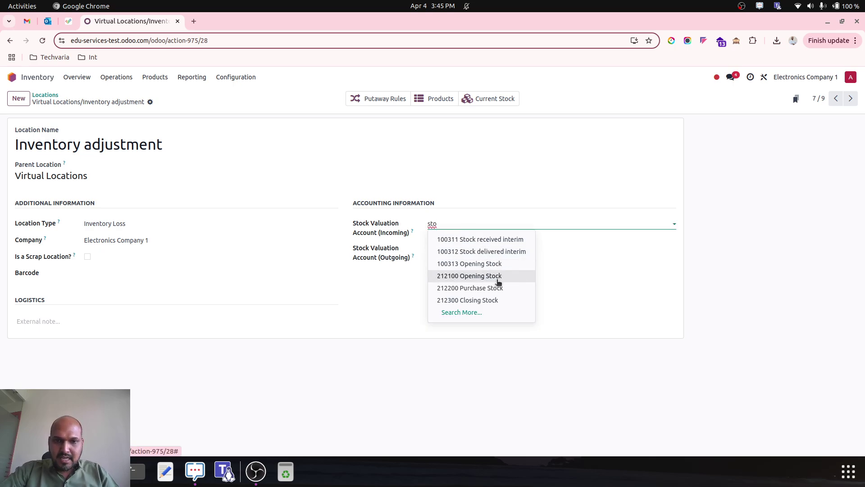
{"action": "left_click", "coordinate": [499, 265]}
{"action": "left_click", "coordinate": [488, 246]}
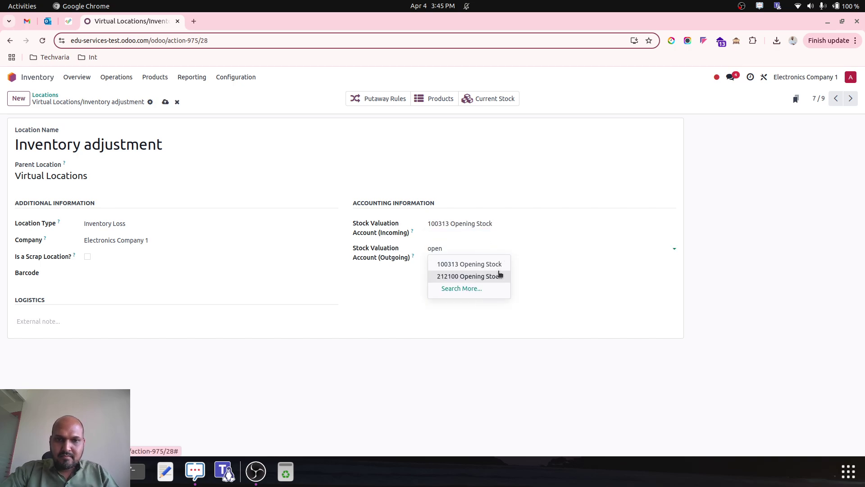
{"action": "left_click", "coordinate": [500, 276]}
{"action": "left_click", "coordinate": [487, 251]}
{"action": "type", "text": "op"}
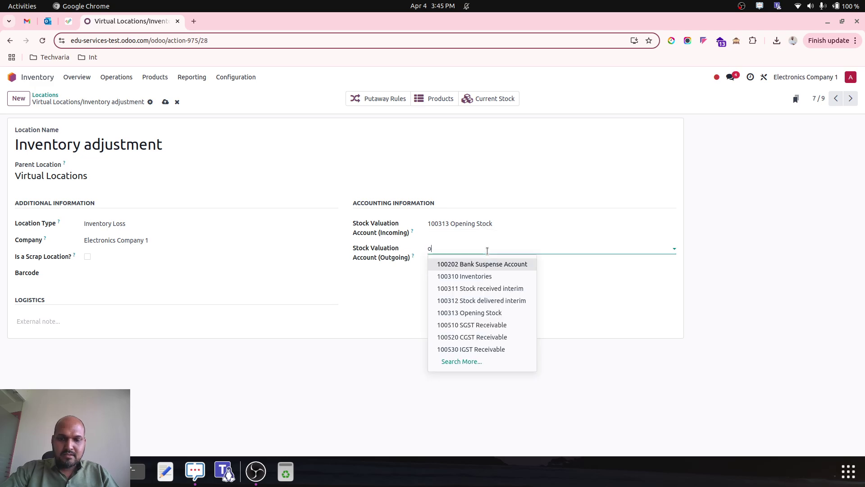
{"action": "left_click", "coordinate": [487, 262]}
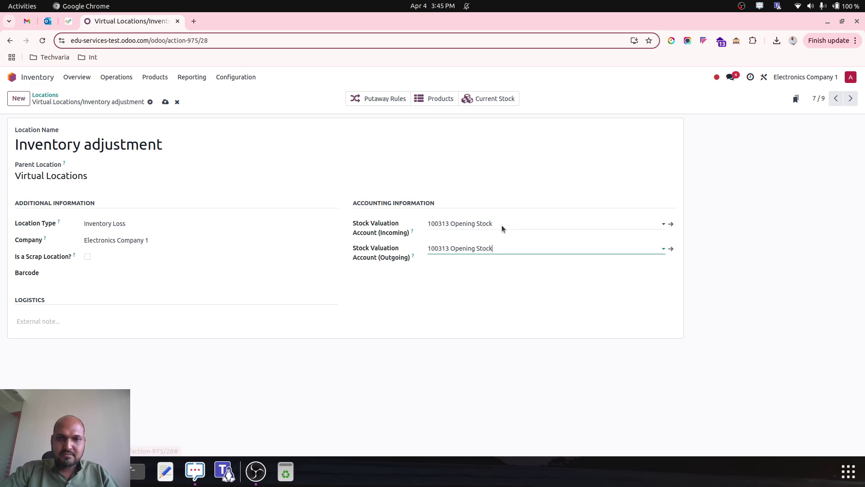
Open the incoming valuation account 100313 and rename it "Opening Stock adjustment", saving the change
{"action": "left_click", "coordinate": [502, 227]}
{"action": "left_click", "coordinate": [672, 225]}
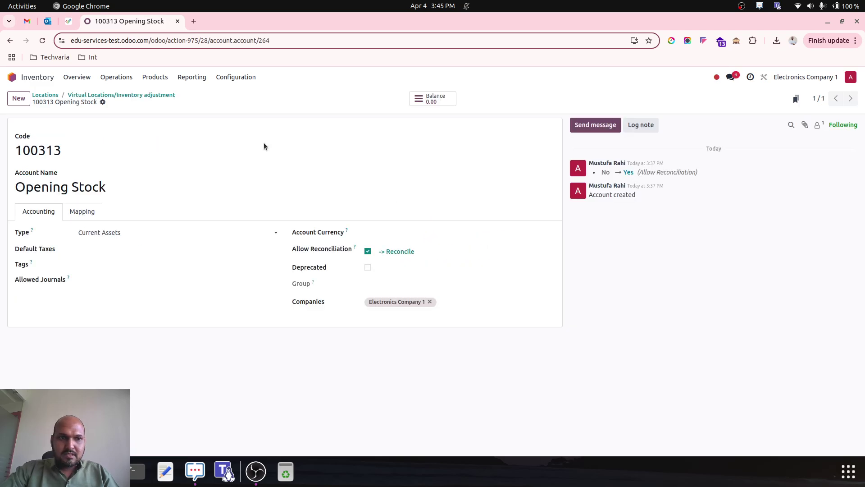
{"action": "type", "text": "adjustment"}
{"action": "left_click", "coordinate": [182, 102]}
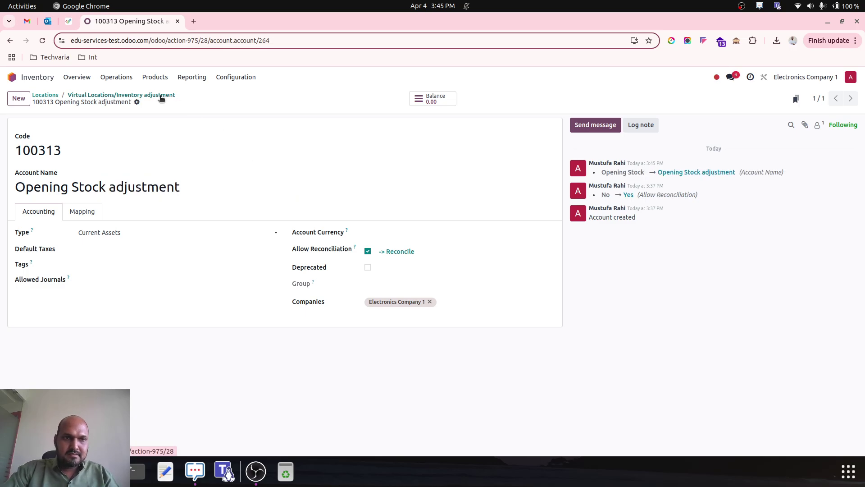
Reopen the Inventory adjustment location to check its stock valuation accounts, and return to the locations list
{"action": "left_click", "coordinate": [161, 95]}
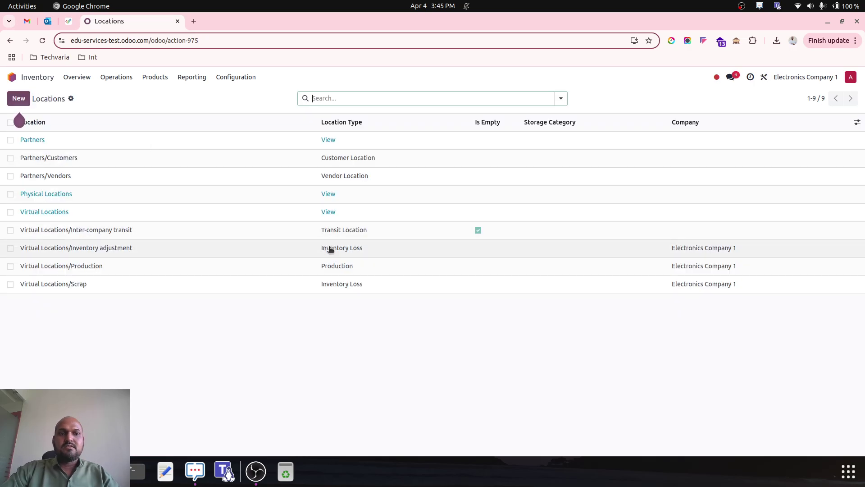
{"action": "left_click", "coordinate": [330, 249]}
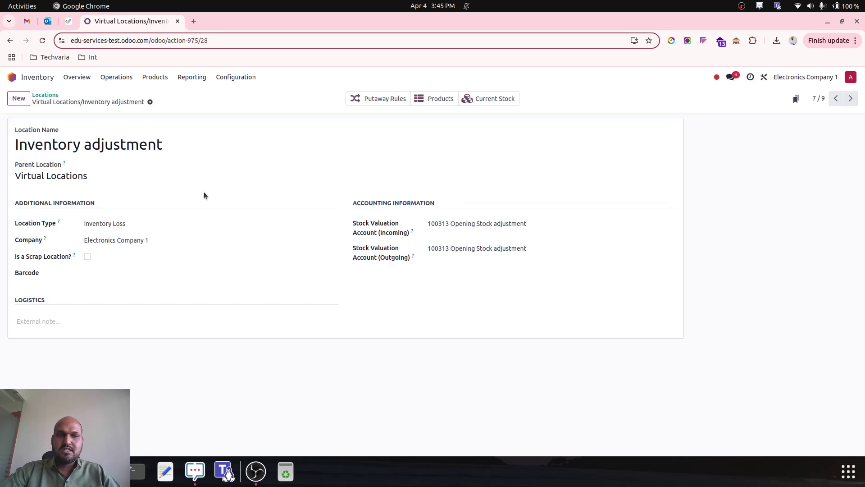
{"action": "left_click", "coordinate": [49, 94]}
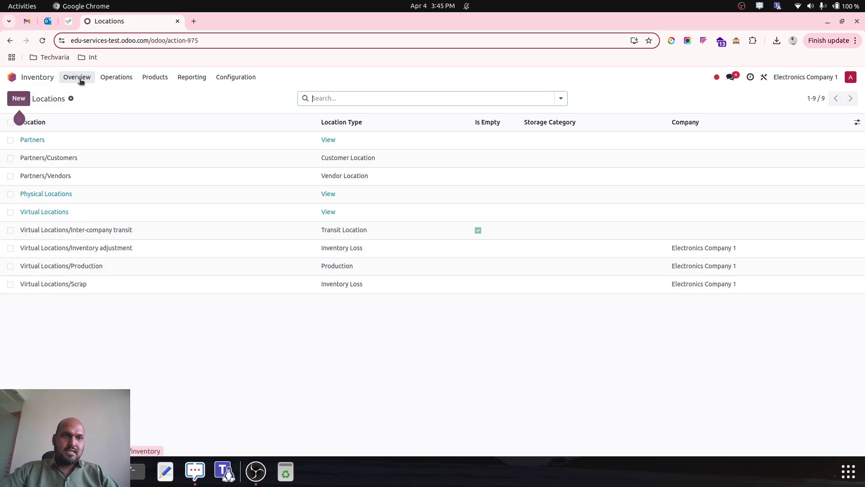
Review the locations and counted quantities on the Stock sheet in LibreOffice Calc, and return to Odoo Inventory in Chrome
{"action": "left_click", "coordinate": [112, 77]}
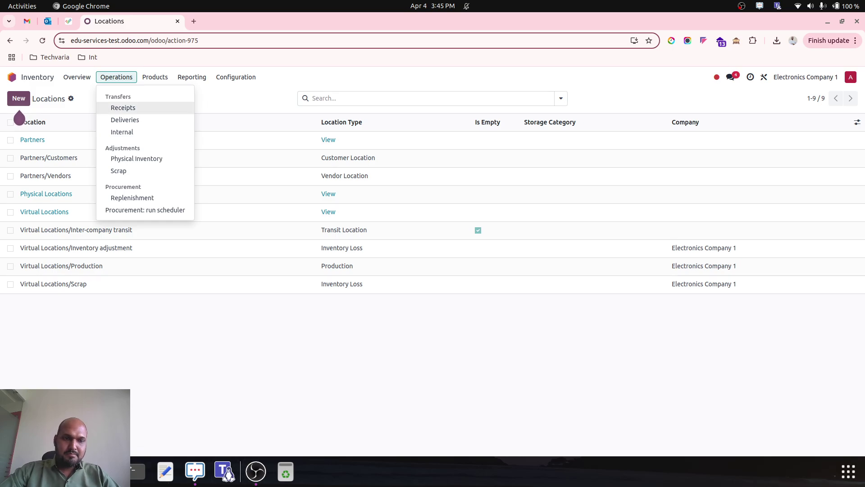
{"action": "key", "text": "alt+Tab"}
{"action": "left_click", "coordinate": [227, 441]}
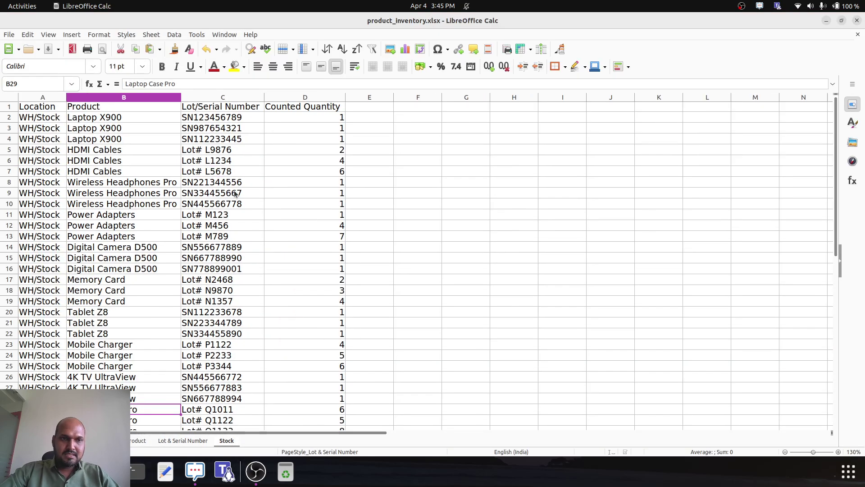
{"action": "left_click", "coordinate": [42, 118]}
{"action": "key", "text": "alt+Tab"}
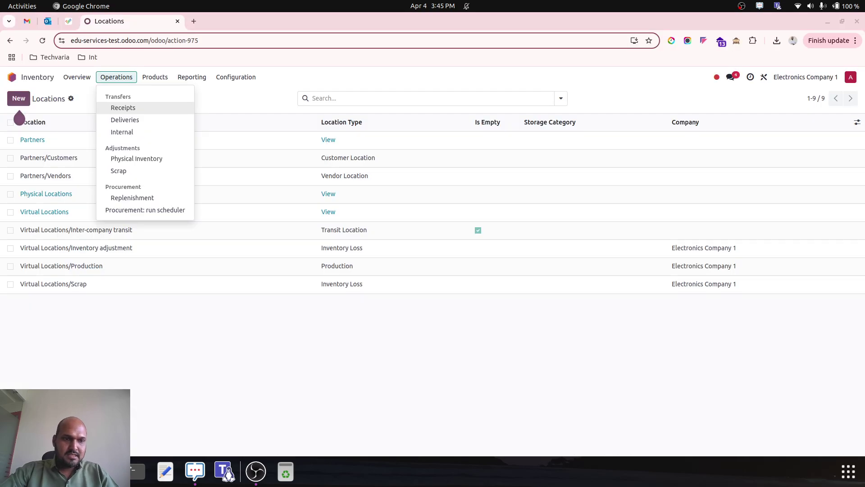
Create a warehouse named WH1 with the short name Stock for Electronics Company 1, and save it
{"action": "left_click", "coordinate": [236, 77]}
{"action": "left_click", "coordinate": [239, 122]}
{"action": "left_click", "coordinate": [18, 99]}
{"action": "double_click", "coordinate": [111, 146]}
{"action": "triple_click", "coordinate": [111, 146]}
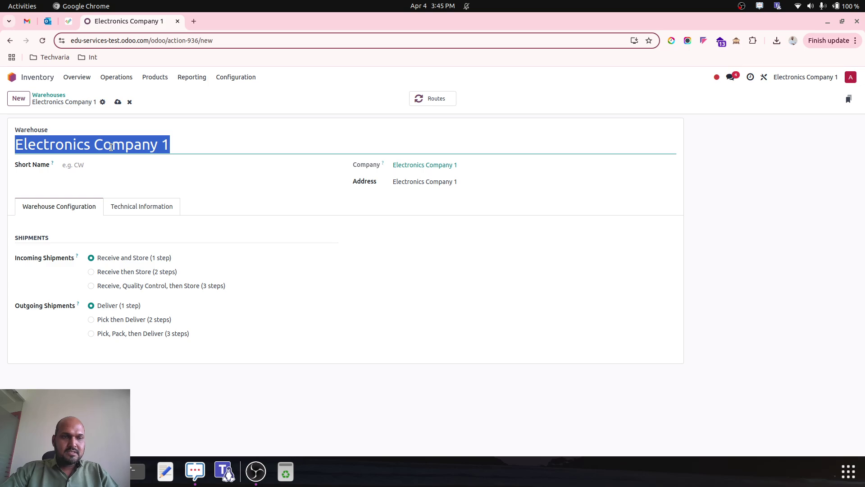
{"action": "key", "text": "BackSpace"}
{"action": "type", "text": "WH1"}
{"action": "key", "text": "Tab"}
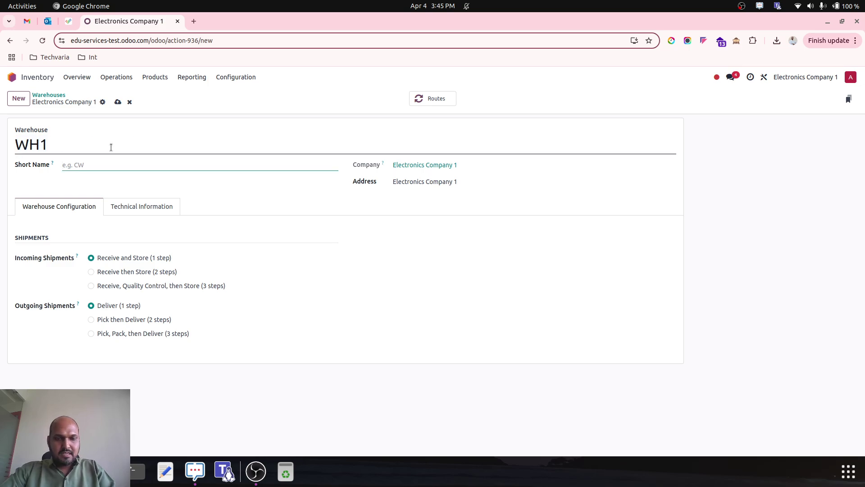
{"action": "left_click", "coordinate": [117, 101]}
Check the location name on the Stock sheet in LibreOffice Calc, and rename the warehouse WH in Odoo, saving the change
{"action": "key", "text": "alt+Tab"}
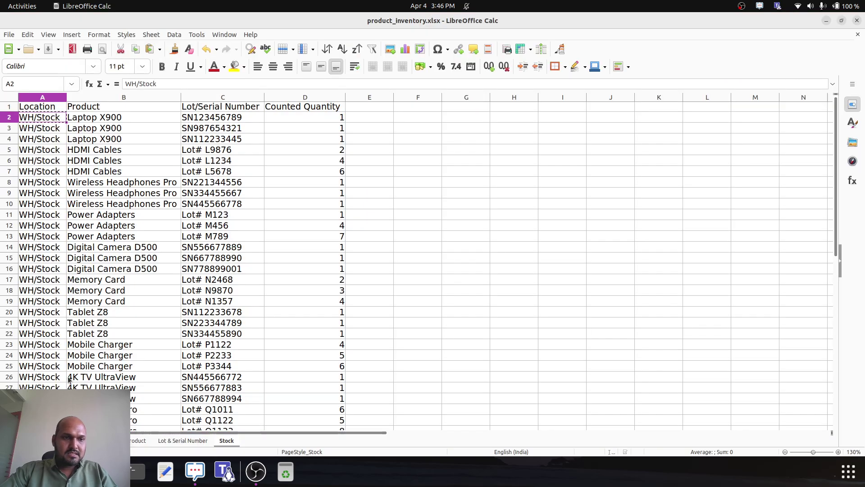
{"action": "key", "text": "alt+Tab"}
{"action": "left_click", "coordinate": [52, 143]}
{"action": "key", "text": "BackSpace"}
{"action": "left_click", "coordinate": [72, 102]}
Go to the warehouse locations list and open the internal location Stock/Stock
{"action": "left_click", "coordinate": [232, 78]}
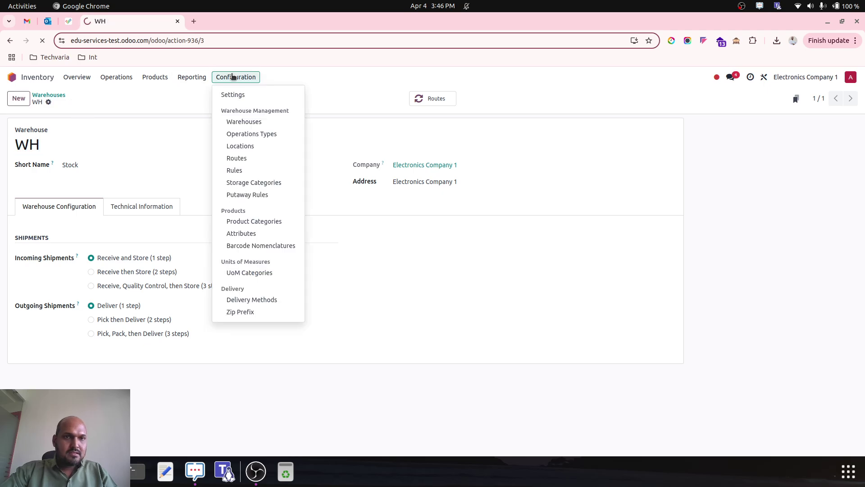
{"action": "left_click", "coordinate": [248, 82]}
{"action": "left_click", "coordinate": [258, 146]}
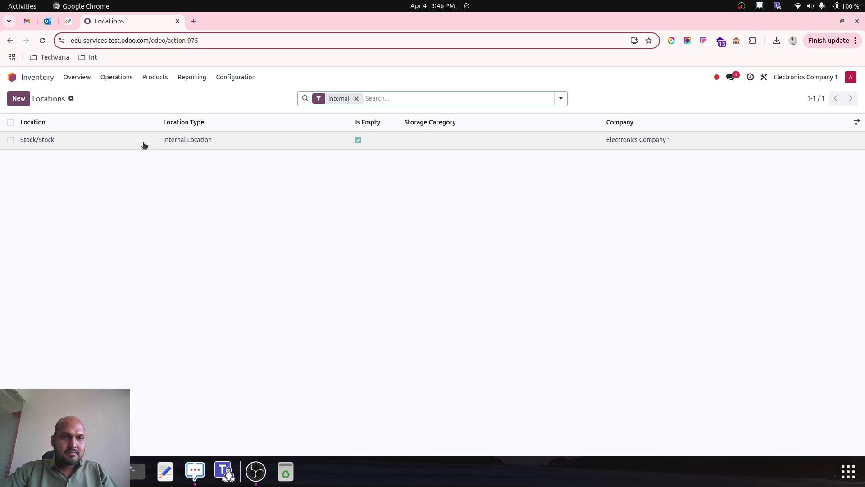
{"action": "left_click", "coordinate": [193, 140]}
Try to set the parent location of Stock/Stock to WH
{"action": "left_click", "coordinate": [78, 179]}
{"action": "left_click", "coordinate": [77, 145]}
{"action": "double_click", "coordinate": [80, 149]}
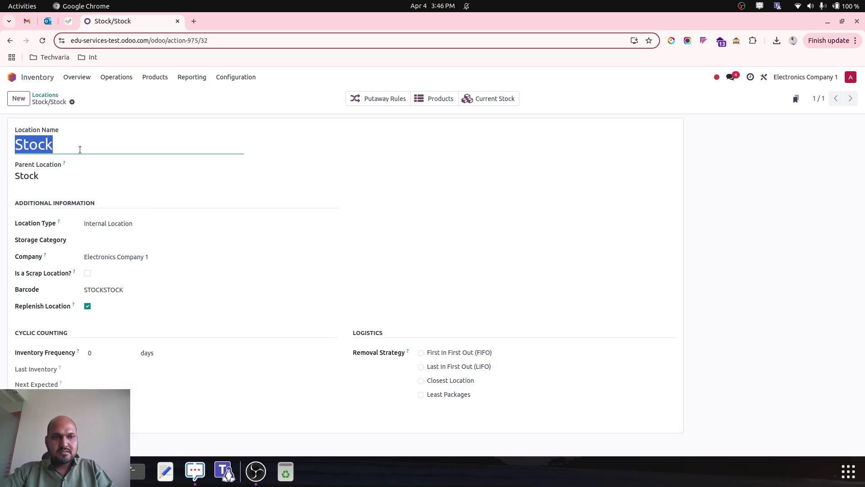
{"action": "key", "text": "Tab"}
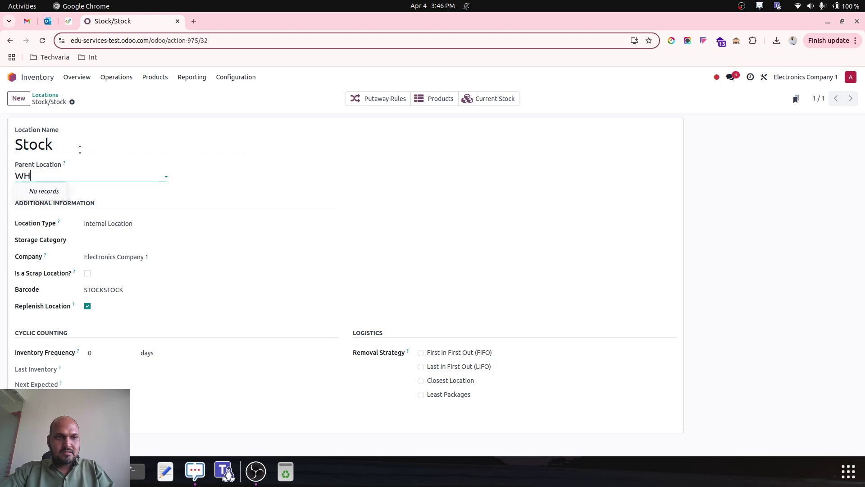
{"action": "left_click", "coordinate": [74, 107]}
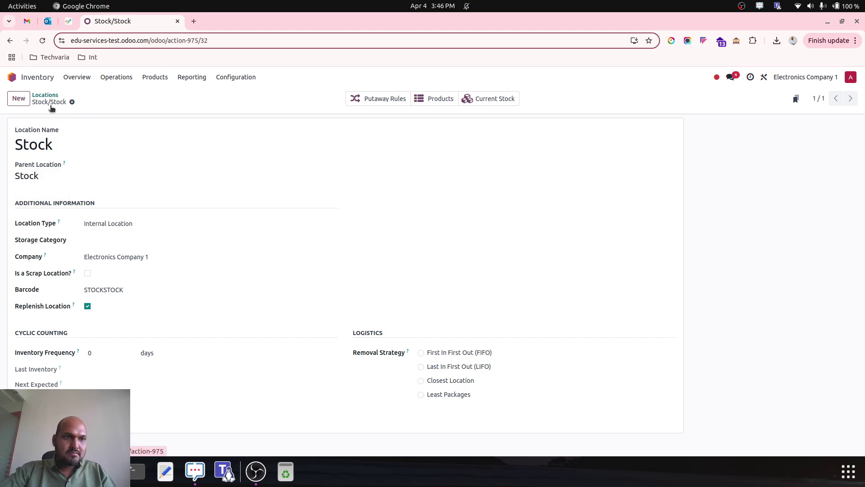
Open the parent location of Stock/Stock, rename it WH and save, and compare the locations list with the Stock sheet in LibreOffice Calc
{"action": "left_click", "coordinate": [155, 175]}
{"action": "left_click", "coordinate": [174, 175]}
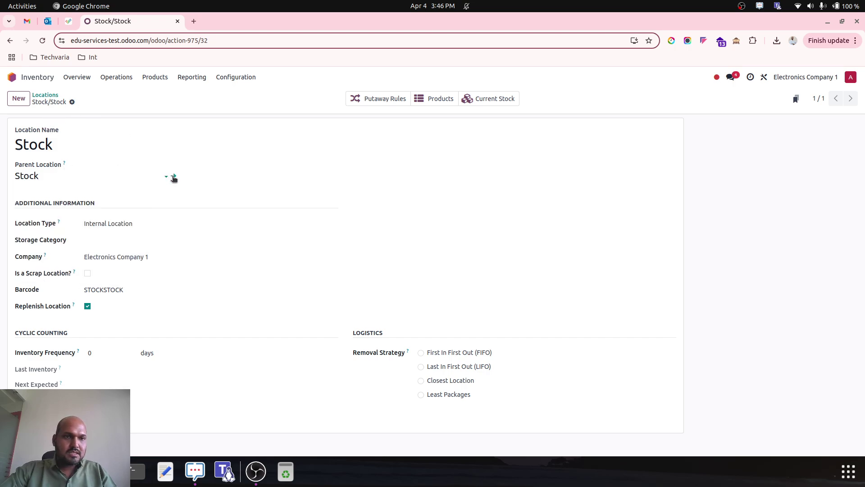
{"action": "left_click", "coordinate": [67, 153]}
{"action": "double_click", "coordinate": [67, 153]}
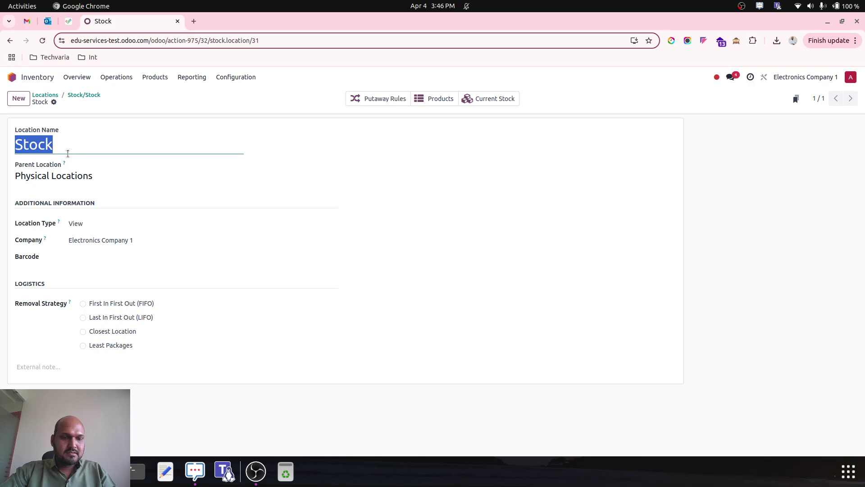
{"action": "type", "text": "WH"}
{"action": "left_click", "coordinate": [109, 102]}
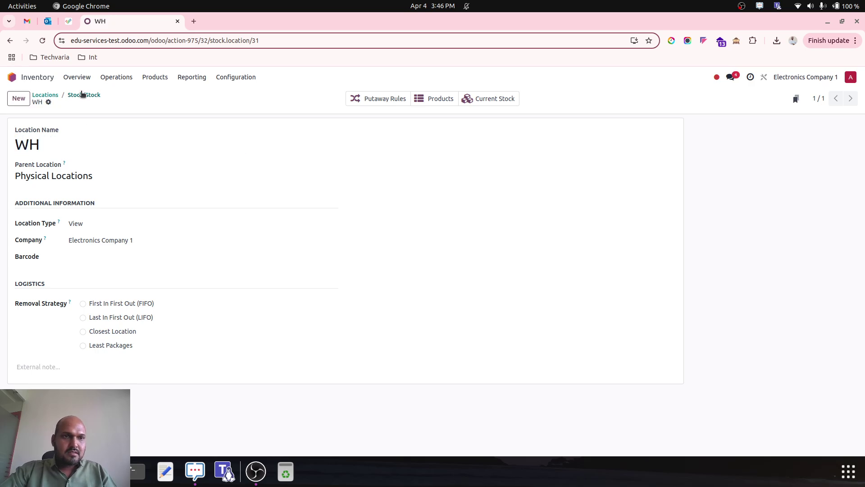
{"action": "left_click", "coordinate": [83, 94]}
{"action": "left_click", "coordinate": [47, 95]}
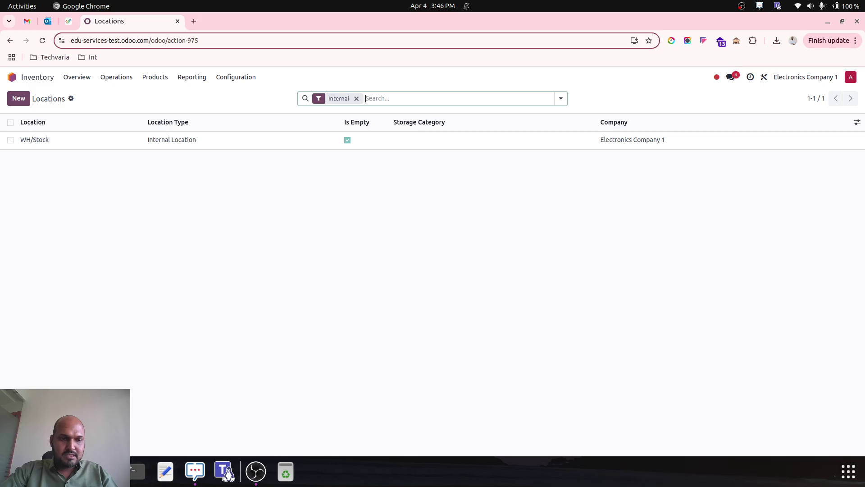
{"action": "key", "text": "alt+Tab"}
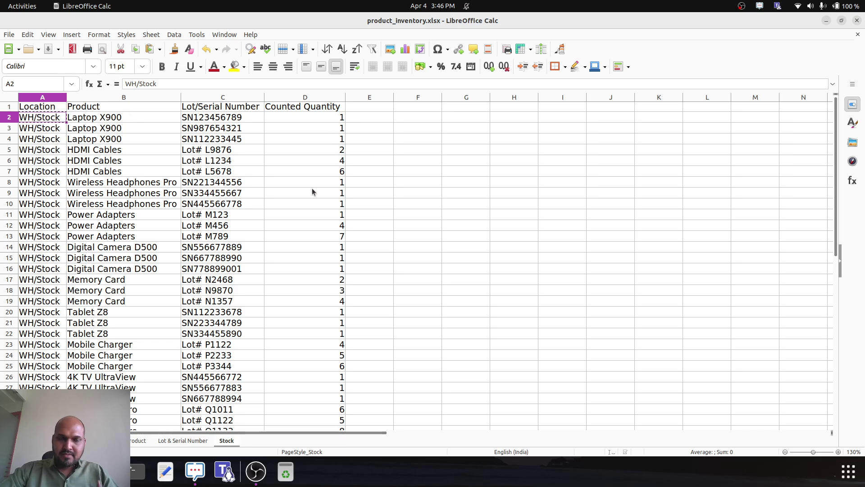
{"action": "key", "text": "alt+Tab"}
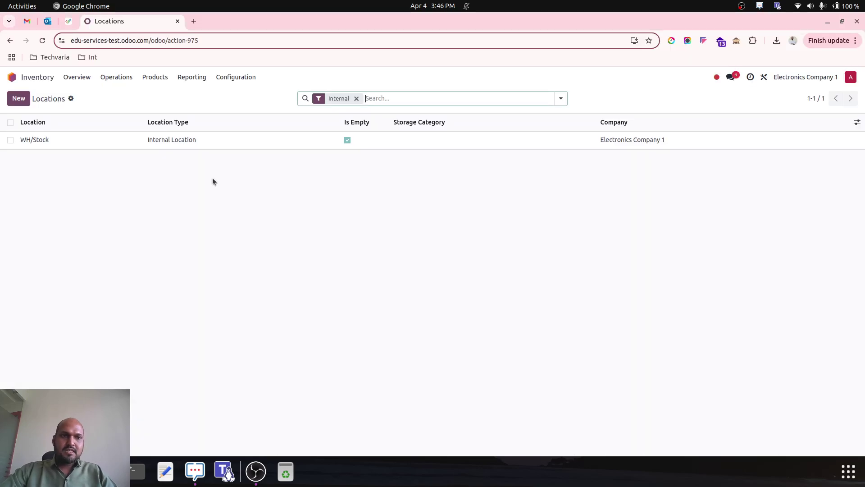
Start a record import in Physical Inventory with product_inventory.xlsx, using its Stock sheet
{"action": "left_click", "coordinate": [113, 78]}
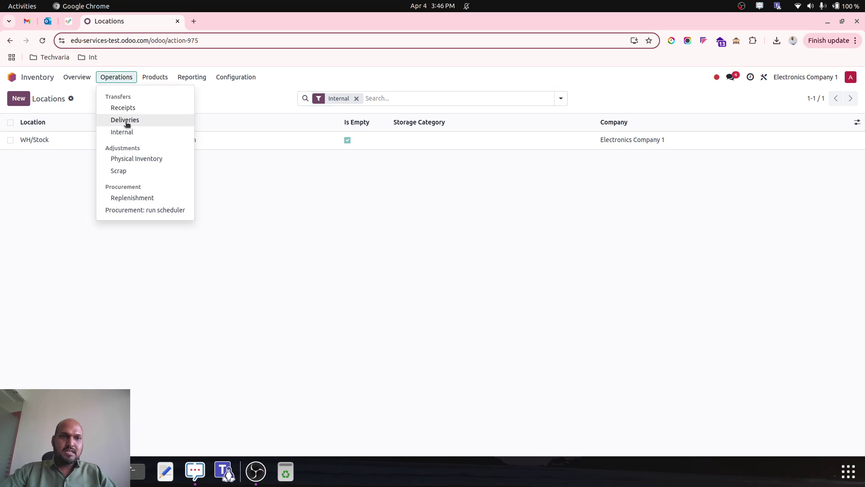
{"action": "left_click", "coordinate": [141, 159]}
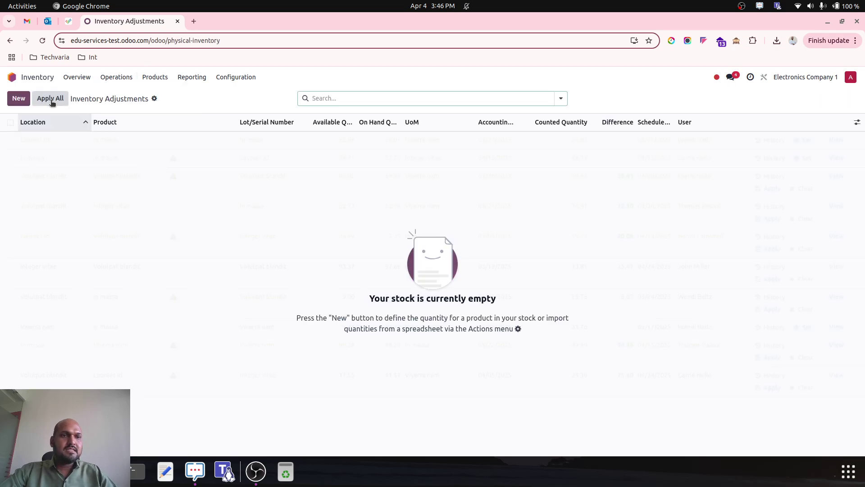
{"action": "left_click", "coordinate": [155, 98]}
{"action": "left_click", "coordinate": [172, 113]}
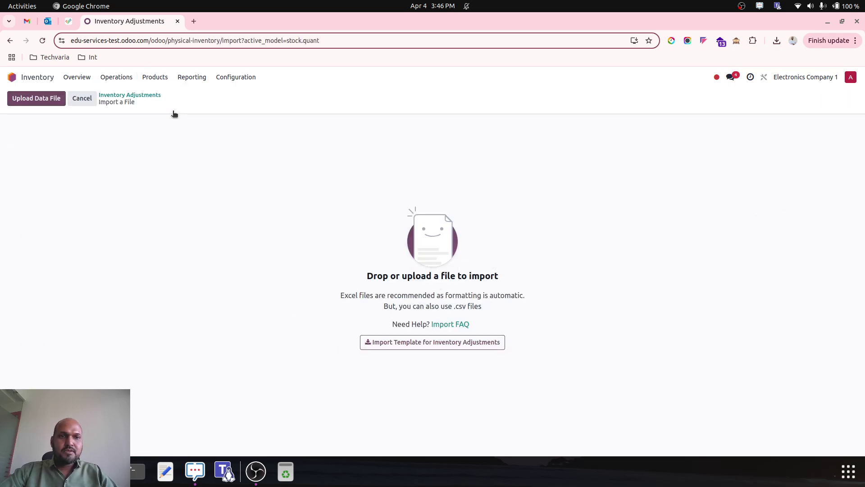
{"action": "left_click", "coordinate": [28, 100]}
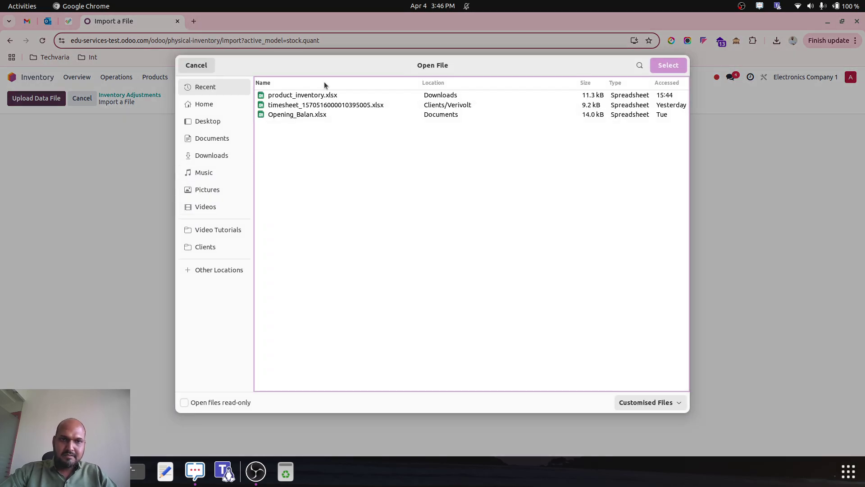
{"action": "double_click", "coordinate": [325, 95]}
{"action": "left_click", "coordinate": [88, 164]}
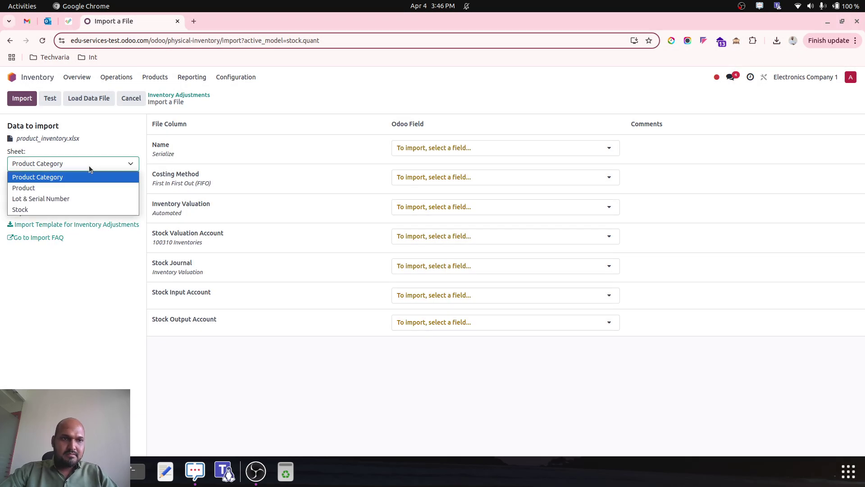
{"action": "left_click", "coordinate": [94, 210]}
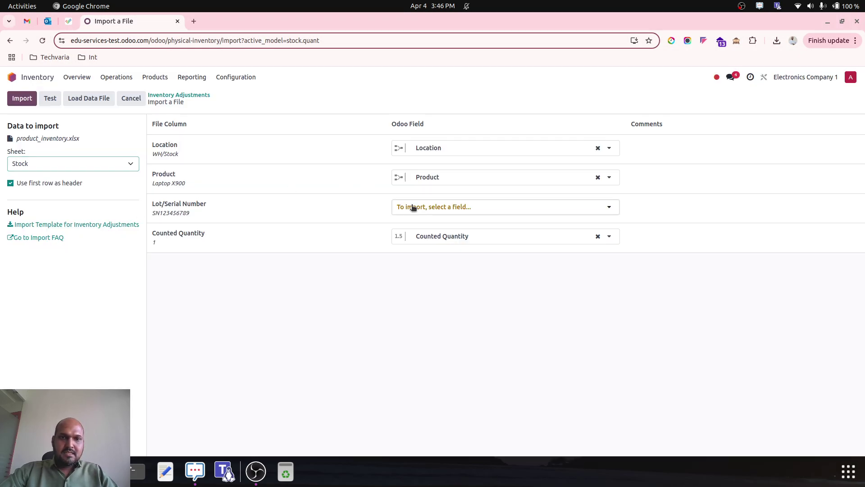
Map the Lot/Serial Number column to the Lot/Serial Number field, test the file and import the stock quantities
{"action": "left_click", "coordinate": [434, 209]}
{"action": "type", "text": "lo"}
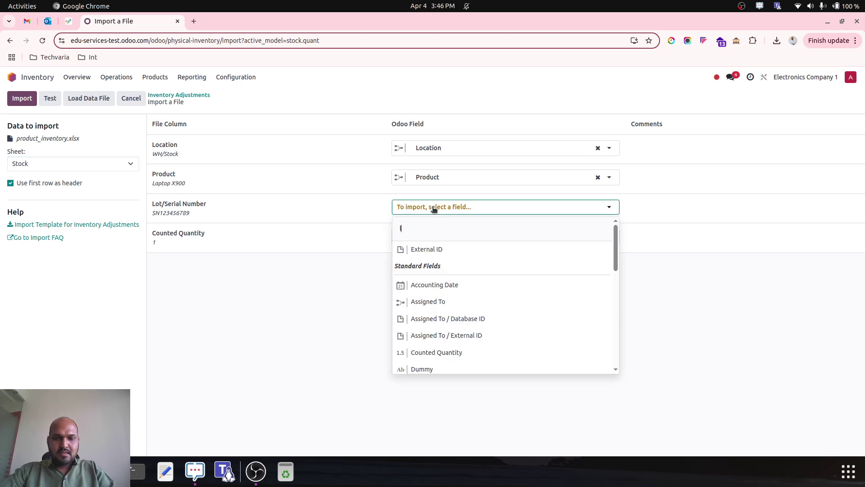
{"action": "type", "text": "t"}
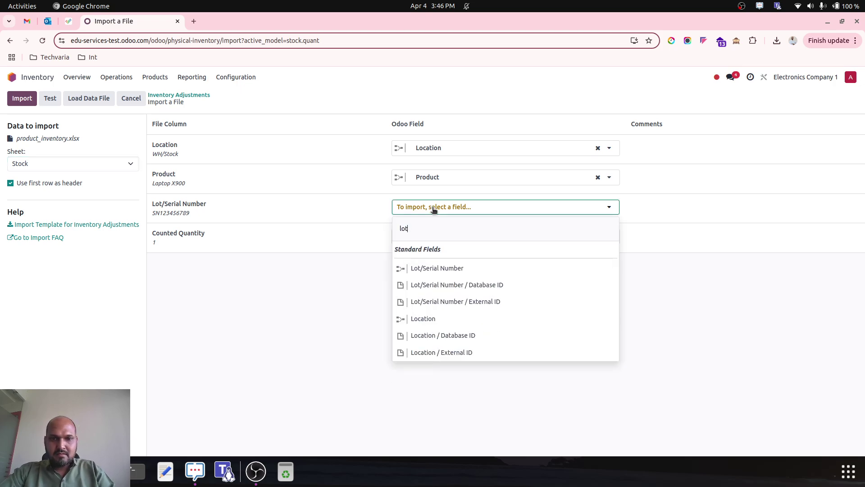
{"action": "left_click", "coordinate": [470, 276]}
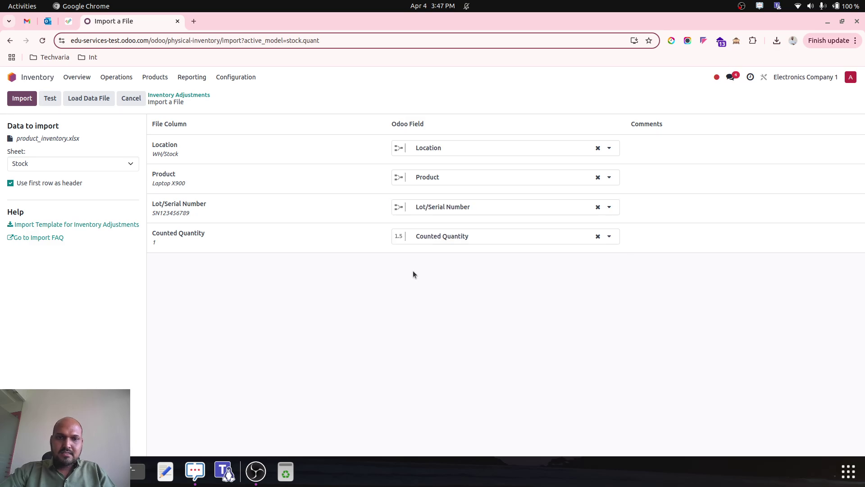
{"action": "left_click", "coordinate": [51, 98]}
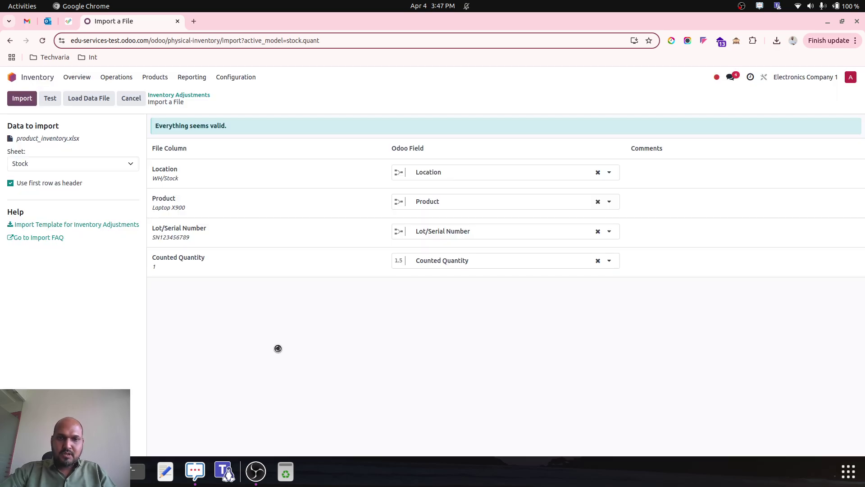
{"action": "left_click", "coordinate": [22, 99]}
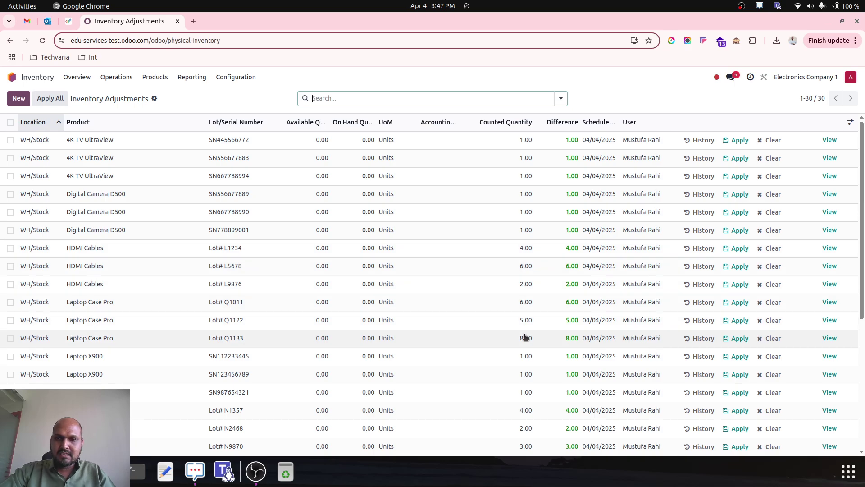
Apply all imported inventory adjustments with the inventory reason "Opening Inventory Balance"
{"action": "scroll", "coordinate": [525, 333], "scroll_direction": "down", "scroll_amount": 5}
{"action": "scroll", "coordinate": [525, 335], "scroll_direction": "up", "scroll_amount": 5}
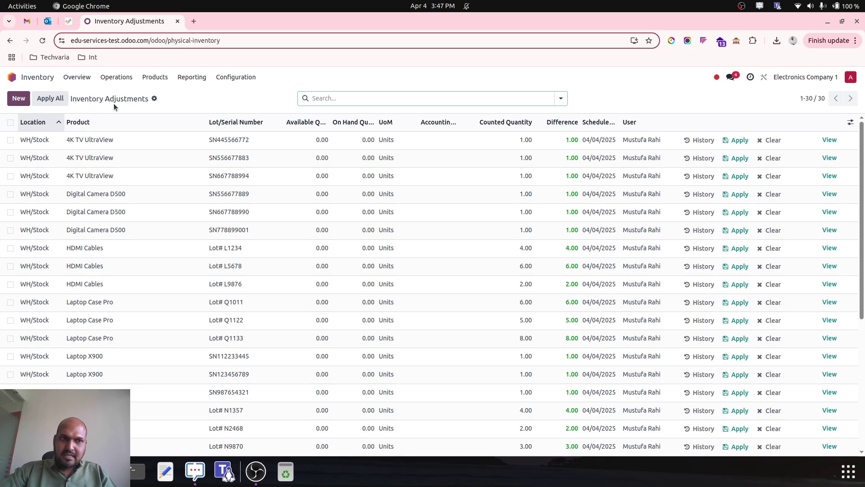
{"action": "left_click", "coordinate": [10, 122]}
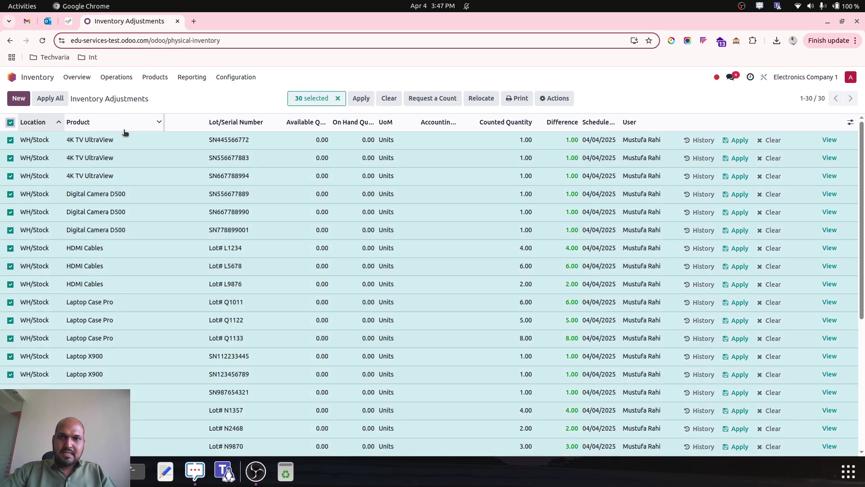
{"action": "left_click", "coordinate": [55, 99]}
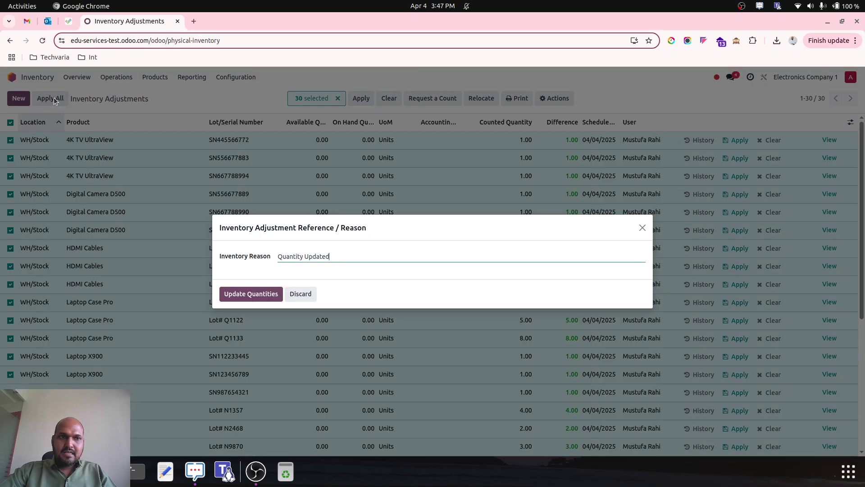
{"action": "triple_click", "coordinate": [326, 254]}
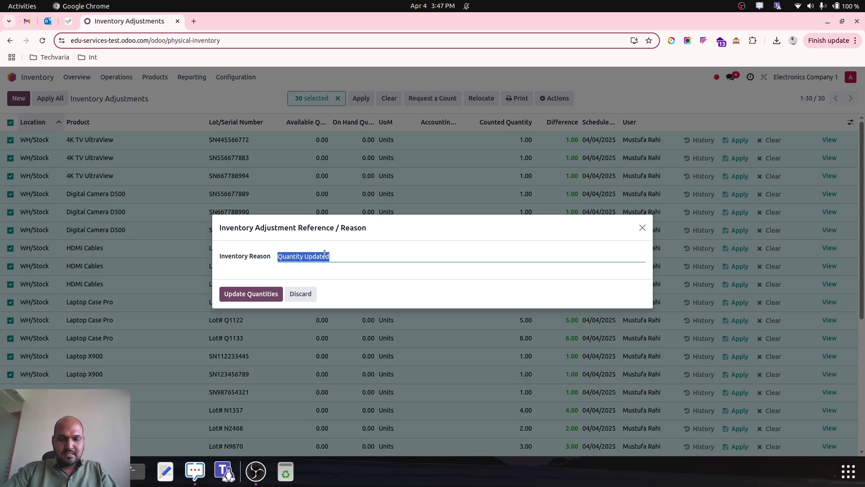
{"action": "type", "text": "Opening Inventory"}
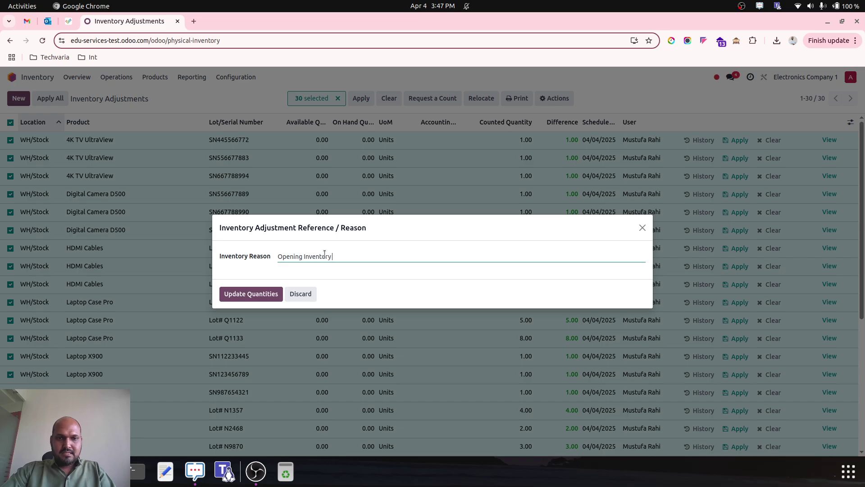
{"action": "type", "text": " Balance"}
{"action": "left_click", "coordinate": [253, 297]}
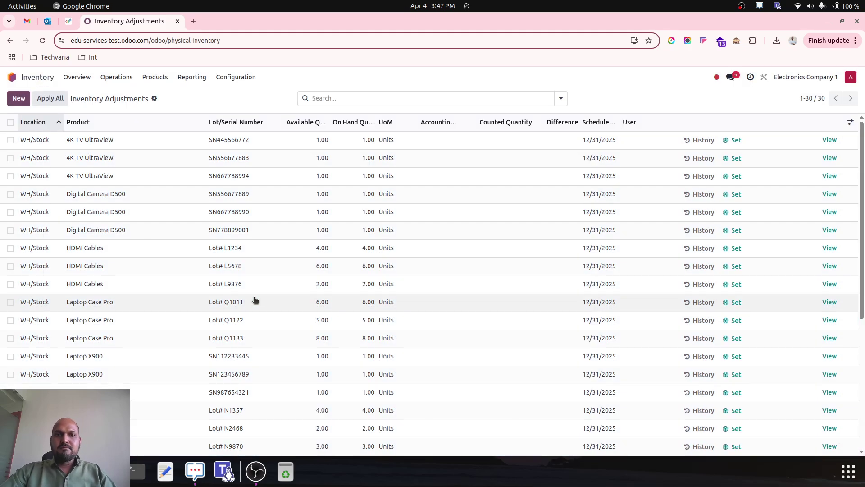
Open the Stock report, examine the valuation entries of 4K TV UltraView, and return to the report
{"action": "left_click", "coordinate": [193, 80]}
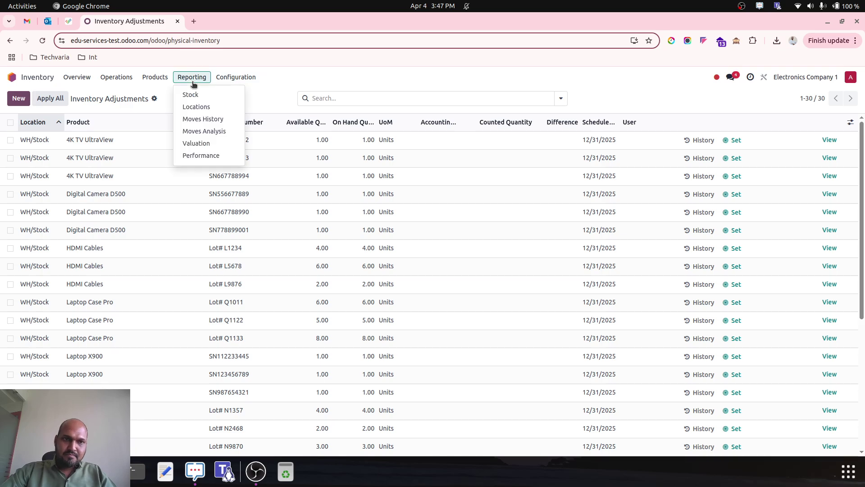
{"action": "left_click", "coordinate": [190, 94]}
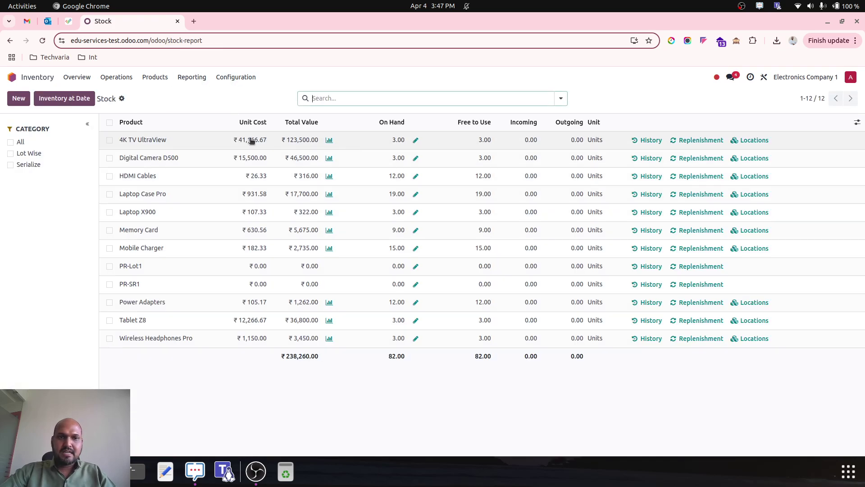
{"action": "left_click", "coordinate": [329, 140]}
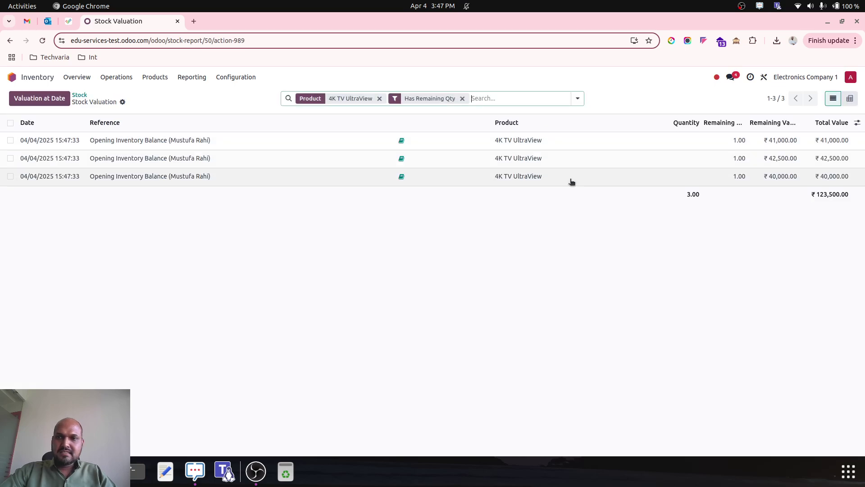
{"action": "left_click", "coordinate": [79, 94]}
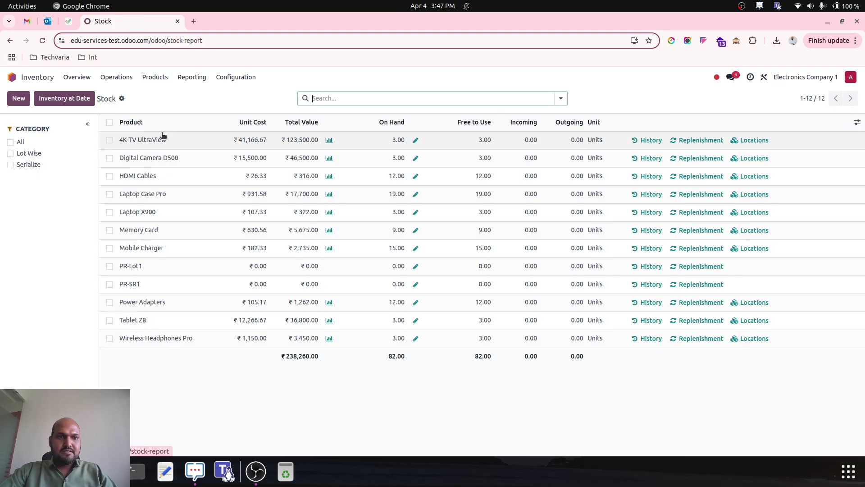
Examine the stock valuation entries of HDMI Cables and return to the Stock report
{"action": "left_click", "coordinate": [329, 176]}
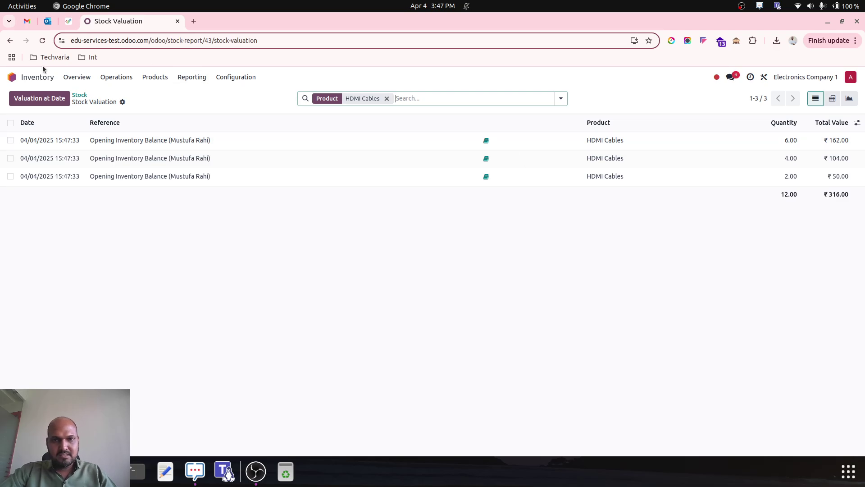
{"action": "left_click", "coordinate": [79, 94]}
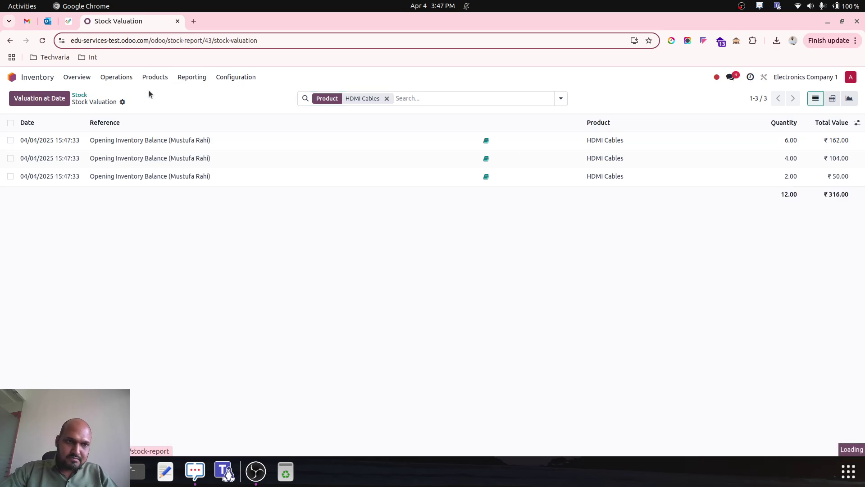
Switch to the Accounting app and examine the Inventories and Opening Stock adjustment balances in the Balance Sheet
{"action": "left_click", "coordinate": [11, 77]}
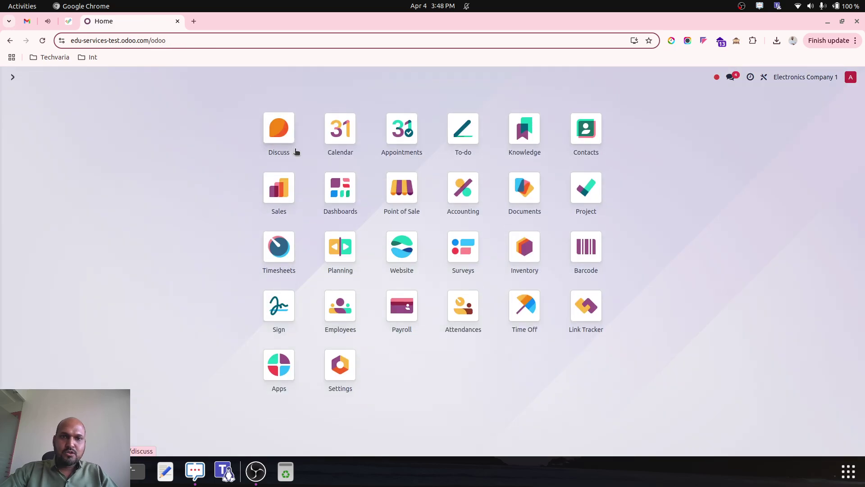
{"action": "left_click", "coordinate": [464, 187]}
{"action": "left_click", "coordinate": [240, 77]}
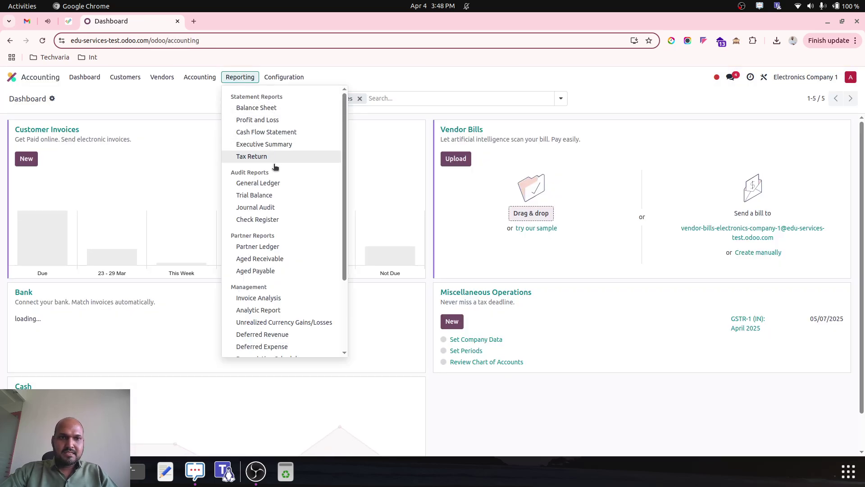
{"action": "left_click", "coordinate": [272, 110]}
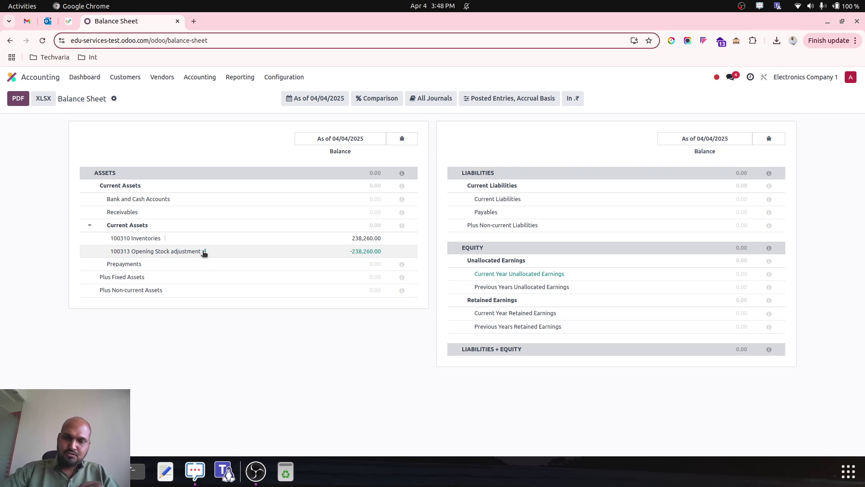
Open the Chart of Accounts, group it by Account Type and expand the Current Assets group
{"action": "left_click", "coordinate": [281, 77]}
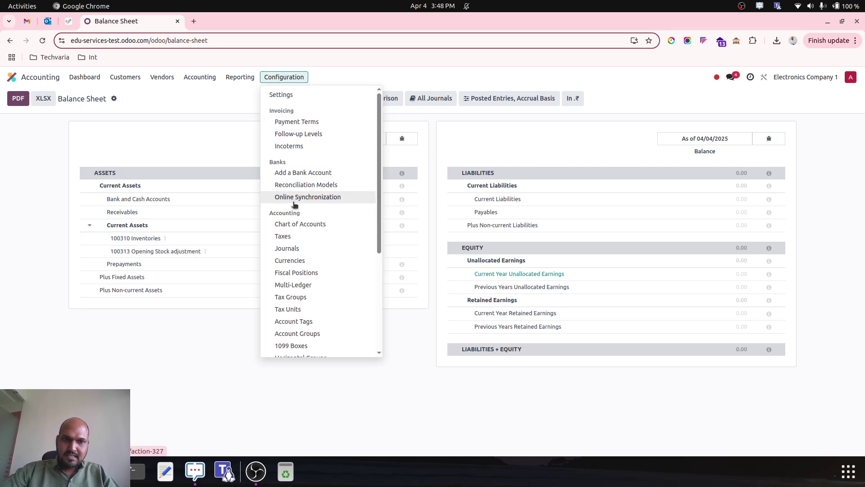
{"action": "left_click", "coordinate": [297, 224]}
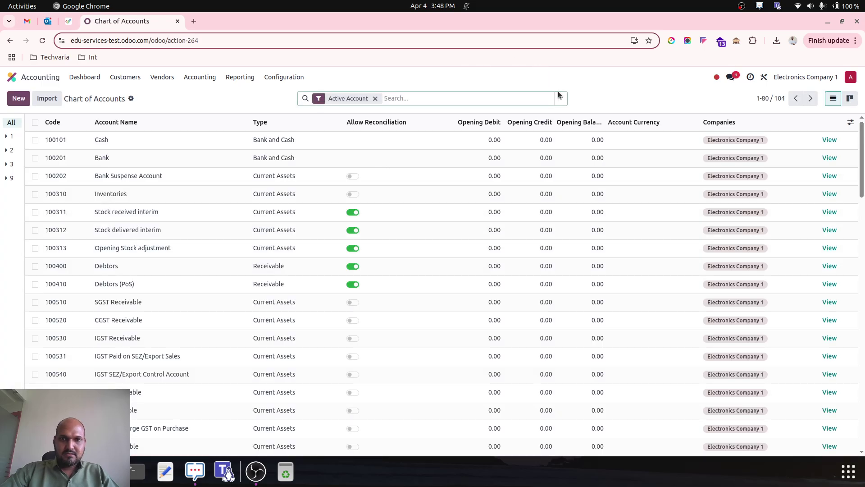
{"action": "left_click", "coordinate": [561, 99]}
{"action": "left_click", "coordinate": [429, 138]}
{"action": "left_click", "coordinate": [216, 97]}
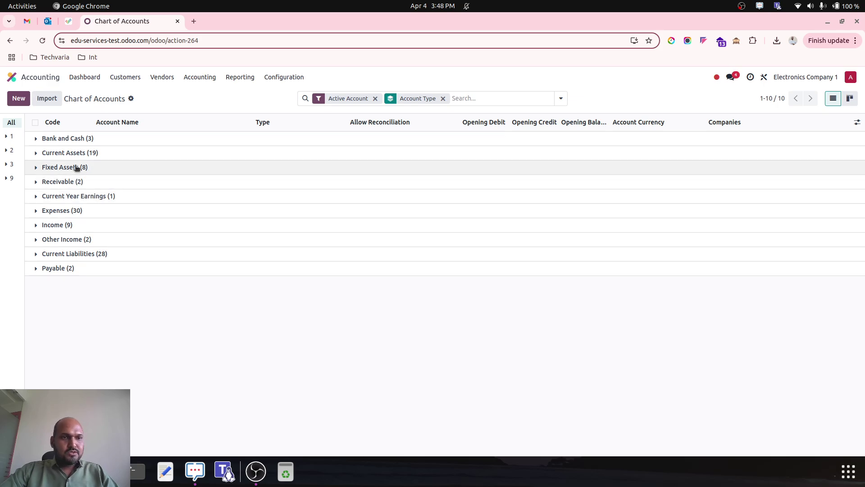
{"action": "left_click", "coordinate": [67, 153]}
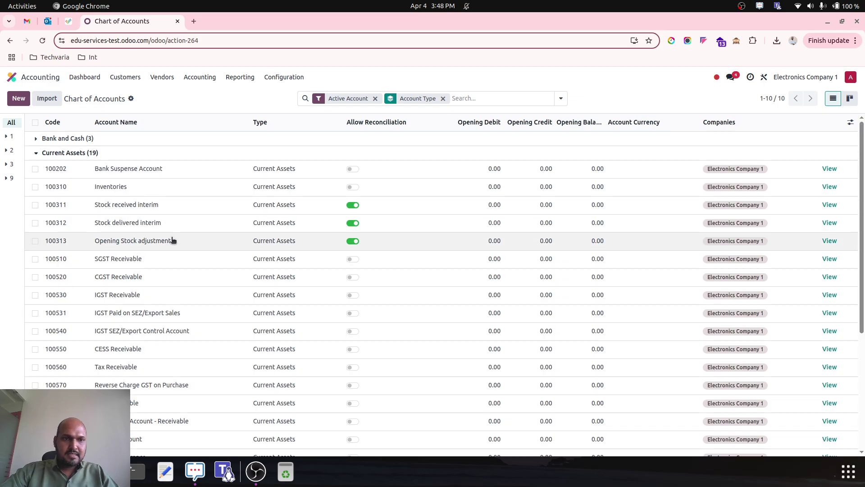
Try to change the type of account 100313 Opening Stock adjustment to Off-Balance Sheet, and discard the edit
{"action": "left_click", "coordinate": [295, 243]}
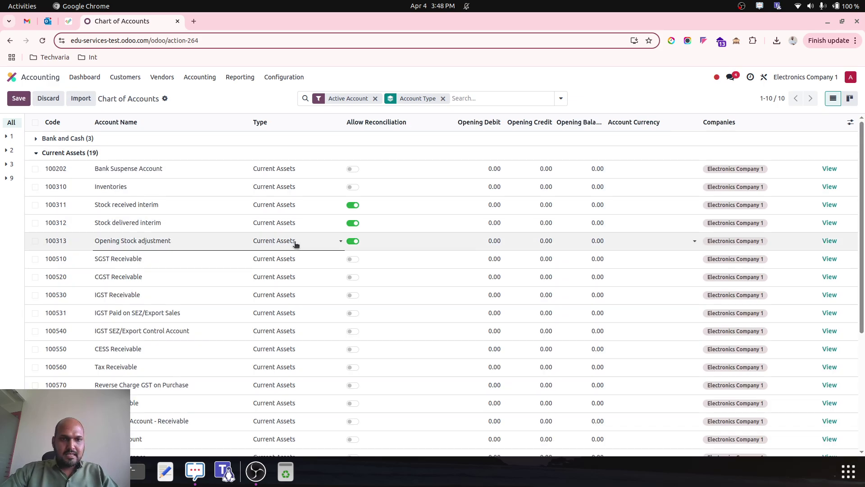
{"action": "left_click", "coordinate": [296, 244]}
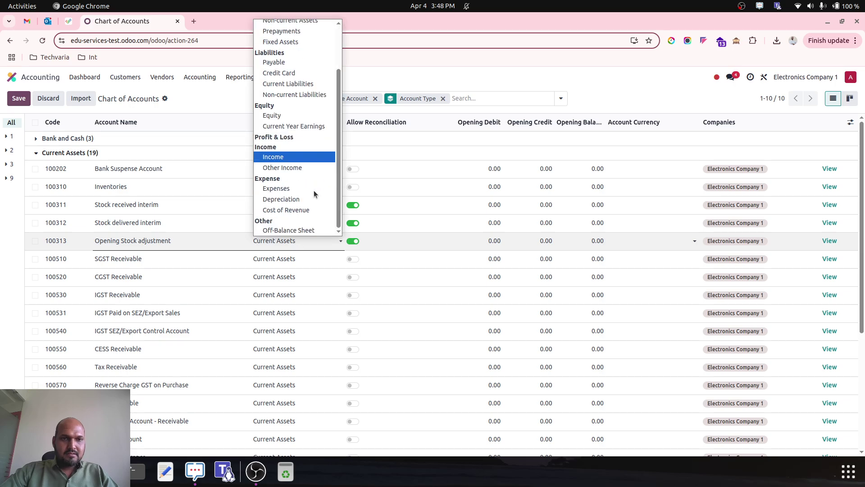
{"action": "left_click", "coordinate": [300, 230]}
{"action": "left_click", "coordinate": [339, 76]}
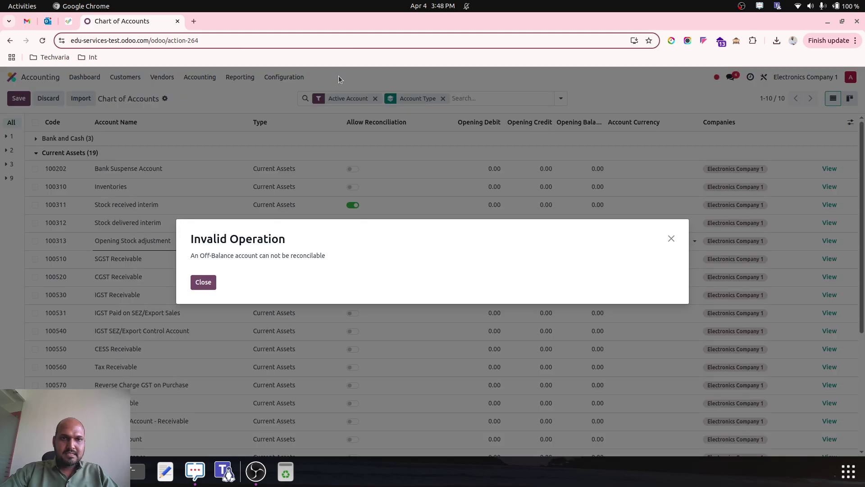
{"action": "left_click", "coordinate": [203, 282]}
{"action": "left_click", "coordinate": [353, 223]}
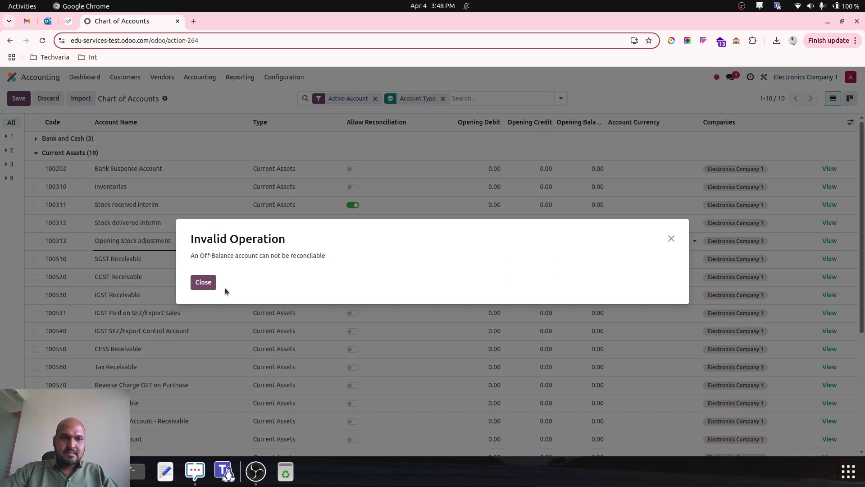
{"action": "left_click", "coordinate": [209, 283]}
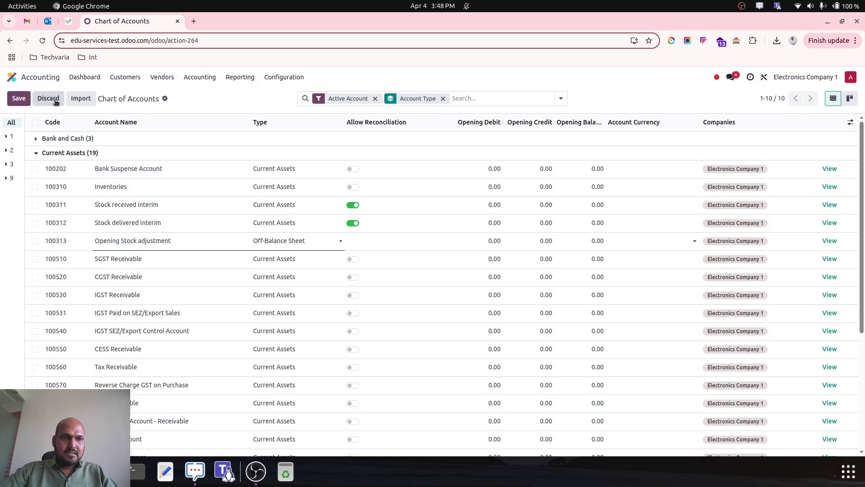
{"action": "left_click", "coordinate": [56, 98]}
Disable Allow Reconciliation for account 100313 Opening Stock adjustment and set its type to Off-Balance Sheet
{"action": "left_click", "coordinate": [352, 242]}
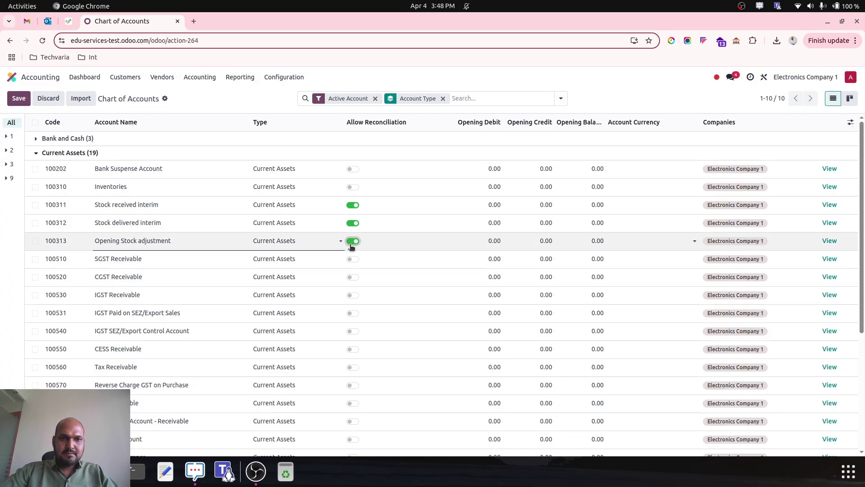
{"action": "left_click", "coordinate": [354, 244]}
{"action": "left_click", "coordinate": [305, 242]}
{"action": "scroll", "coordinate": [296, 224], "scroll_direction": "down", "scroll_amount": 3}
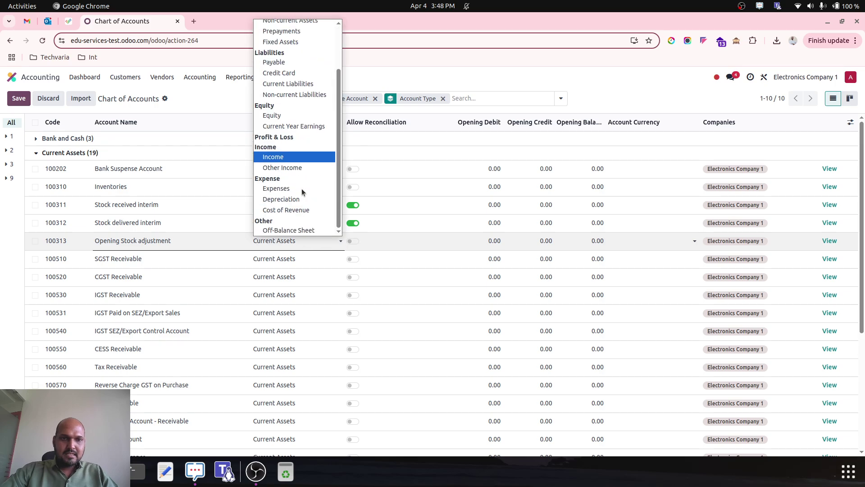
{"action": "left_click", "coordinate": [294, 230]}
Open the Balance Sheet and check the current assets and off-balance sheet accounts
{"action": "left_click", "coordinate": [233, 77]}
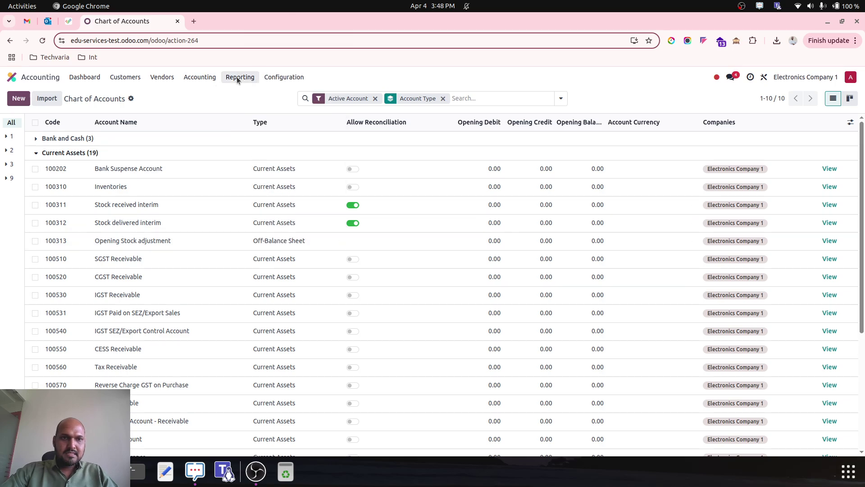
{"action": "left_click", "coordinate": [255, 108]}
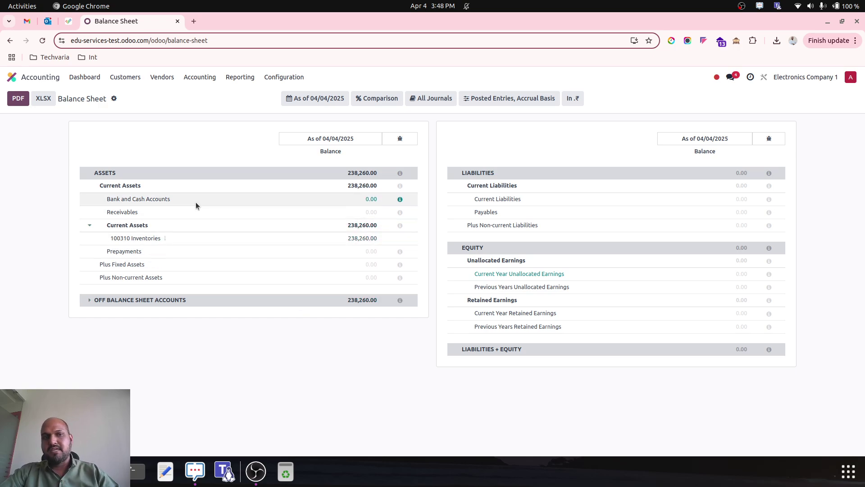
Set the type of account 100313 Opening Stock adjustment back to Current Assets in the Chart of Accounts and save it
{"action": "left_click", "coordinate": [272, 77]}
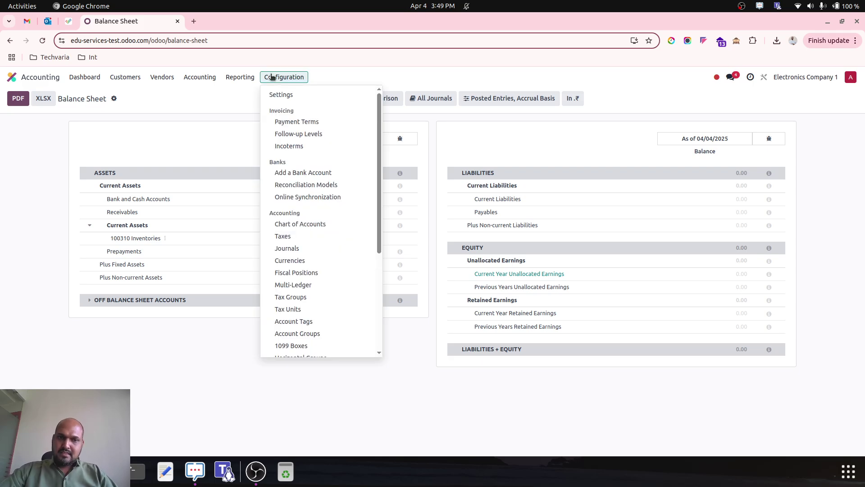
{"action": "left_click", "coordinate": [300, 224]}
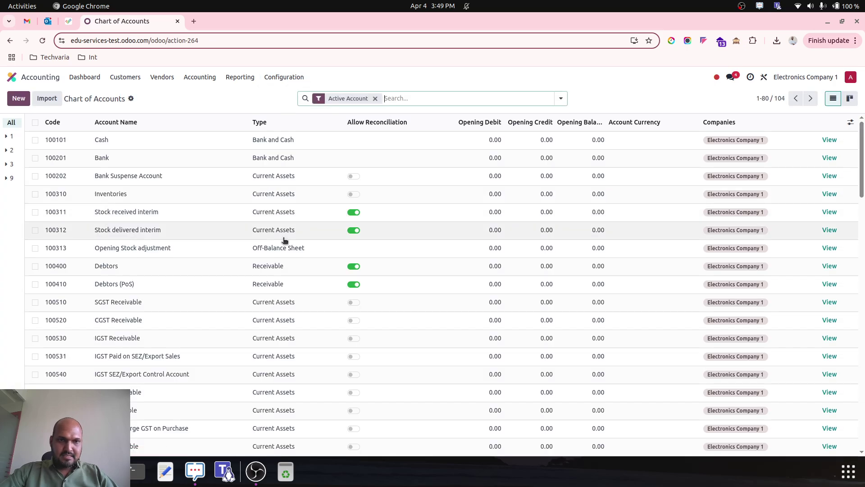
{"action": "left_click", "coordinate": [301, 247]}
{"action": "left_click", "coordinate": [301, 247]}
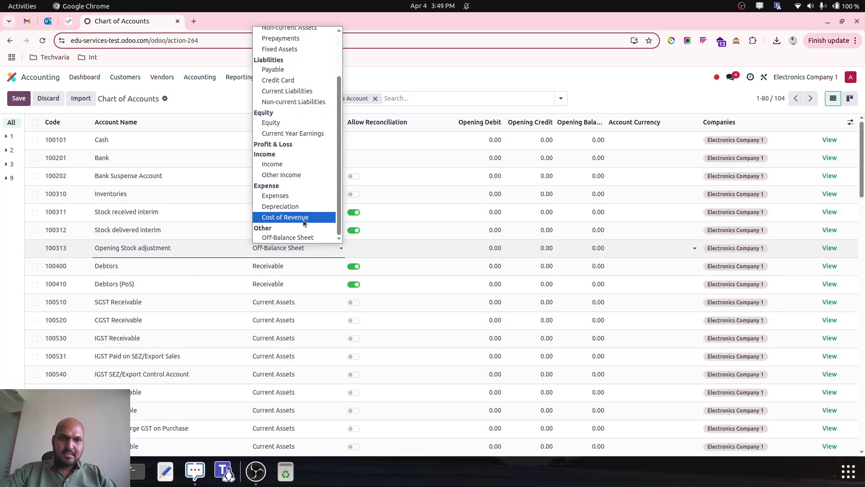
{"action": "scroll", "coordinate": [301, 217], "scroll_direction": "up", "scroll_amount": 3}
{"action": "left_click", "coordinate": [309, 73]}
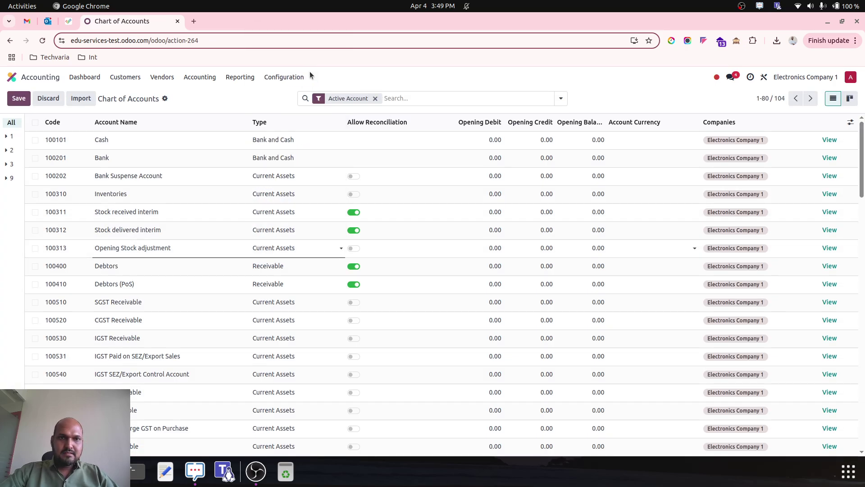
{"action": "left_click", "coordinate": [343, 70]}
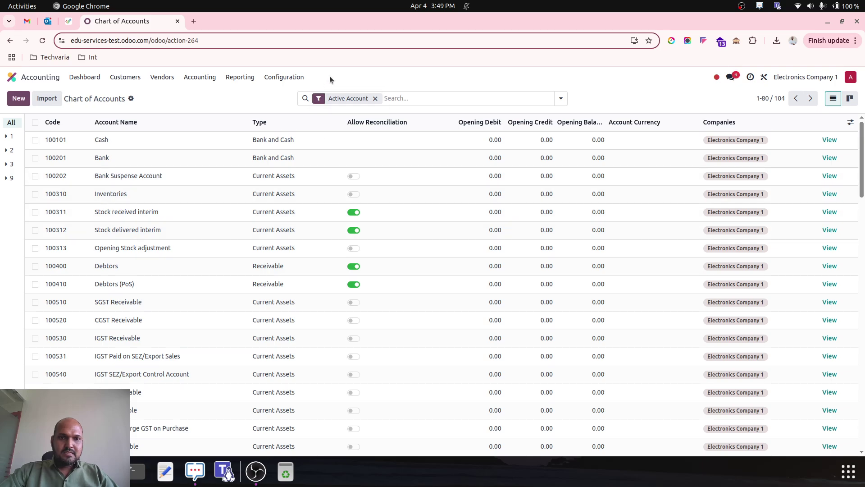
Create a new journal entry named "Settlement" with the reference "settlement of opening balance"
{"action": "left_click", "coordinate": [216, 79]}
{"action": "left_click", "coordinate": [223, 92]}
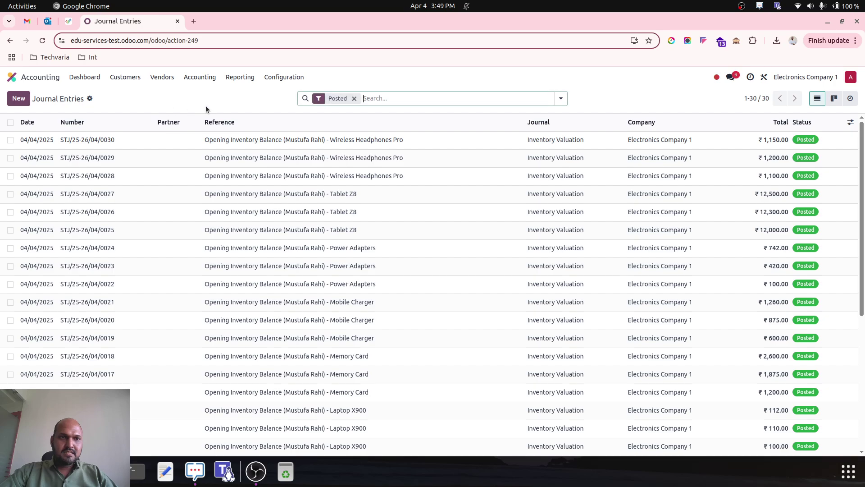
{"action": "left_click", "coordinate": [20, 100]}
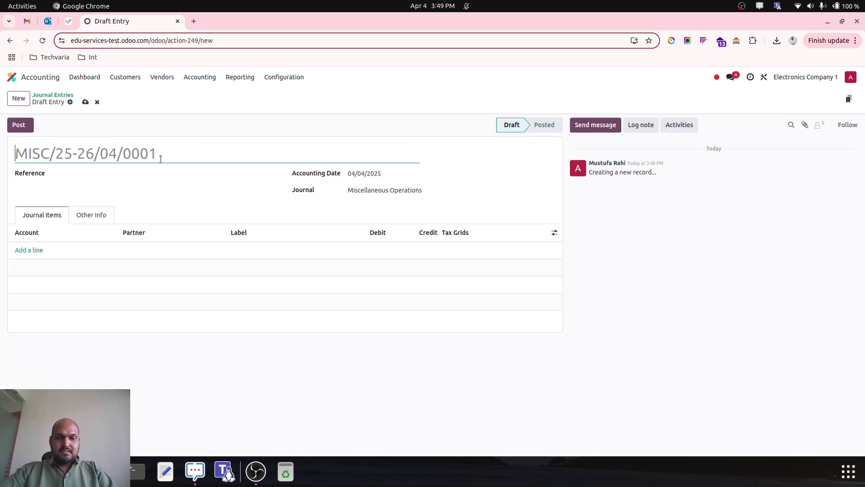
{"action": "type", "text": "Settlement"}
{"action": "key", "text": "Tab"}
{"action": "type", "text": "settlemen"}
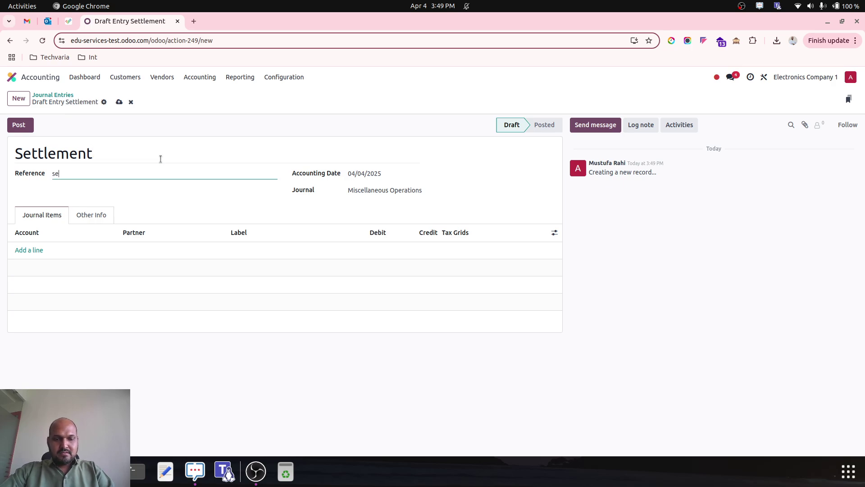
{"action": "type", "text": "t of cu"}
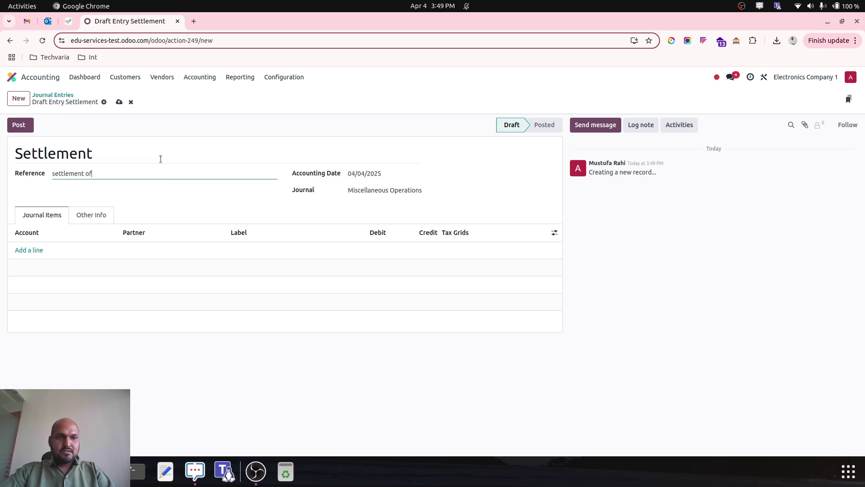
{"action": "key", "text": "BackSpace"}
{"action": "key", "text": "BackSpace"}
{"action": "type", "text": "open"}
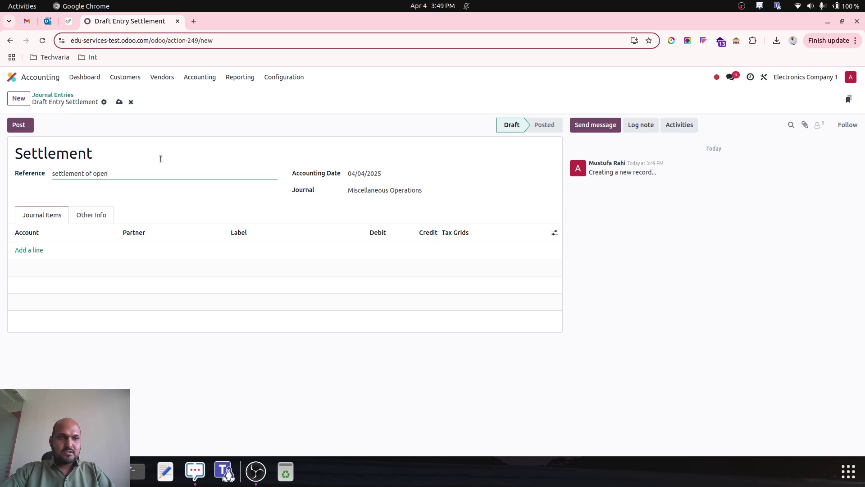
{"action": "type", "text": "ing balance"}
Add a journal item for account 100313 Opening Stock adjustment and open its debit amount for editing
{"action": "left_click", "coordinate": [36, 250]}
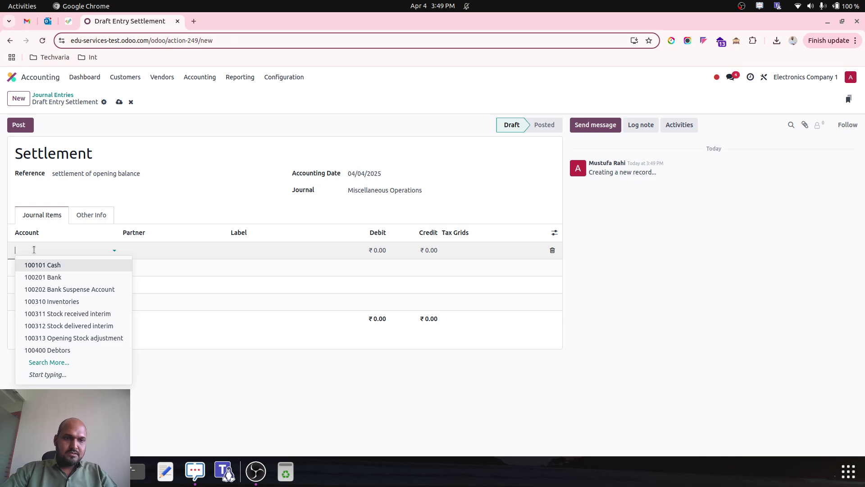
{"action": "type", "text": "ope"}
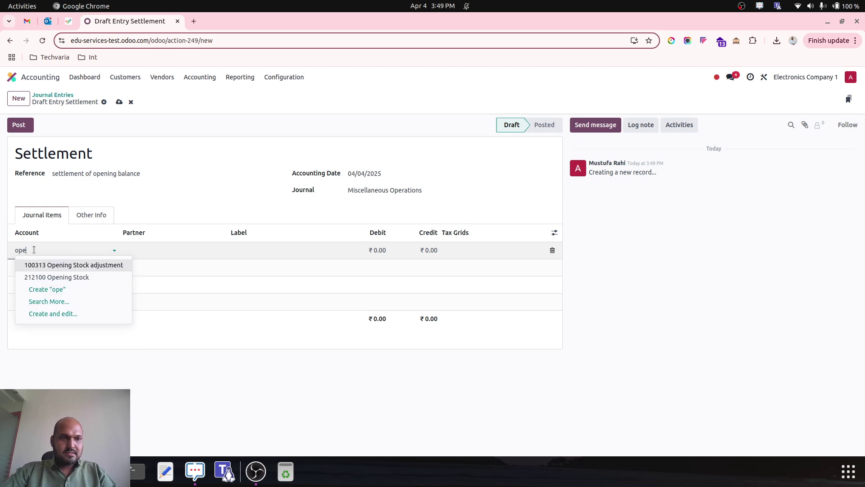
{"action": "left_click", "coordinate": [71, 265]}
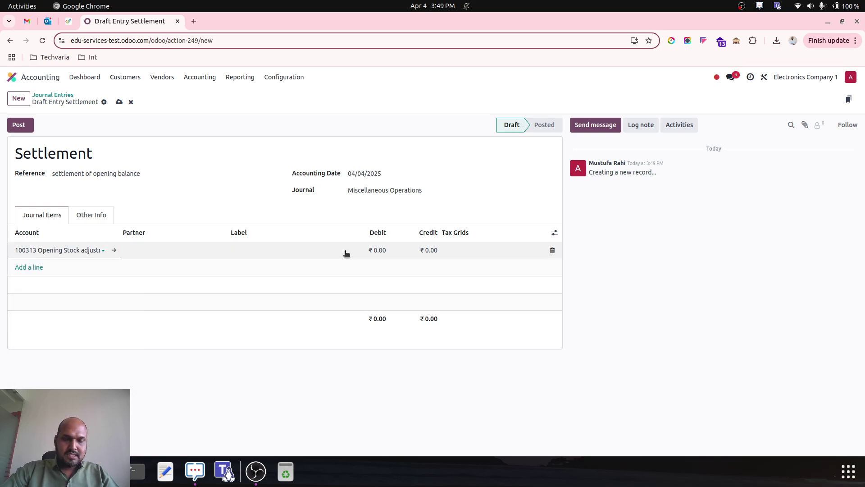
{"action": "left_click", "coordinate": [368, 252]}
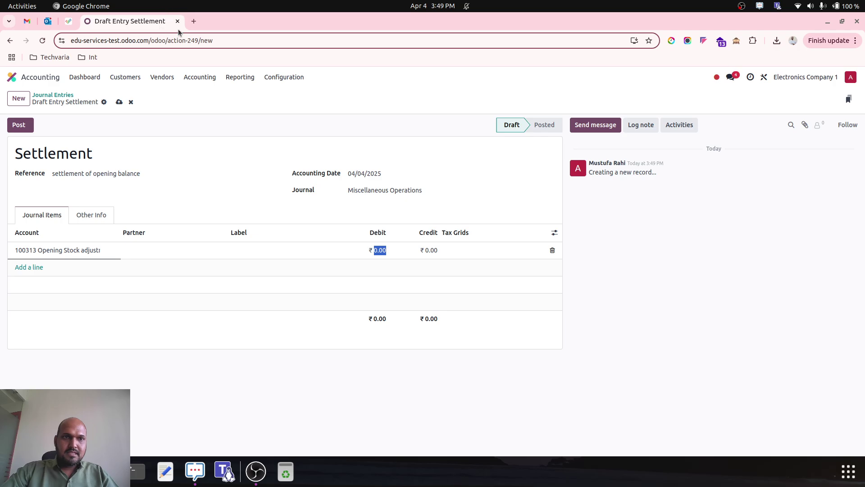
Duplicate the draft entry's browser tab and open the Balance Sheet there to check the Opening Stock adjustment balance
{"action": "right_click", "coordinate": [154, 25]}
{"action": "left_click", "coordinate": [203, 113]}
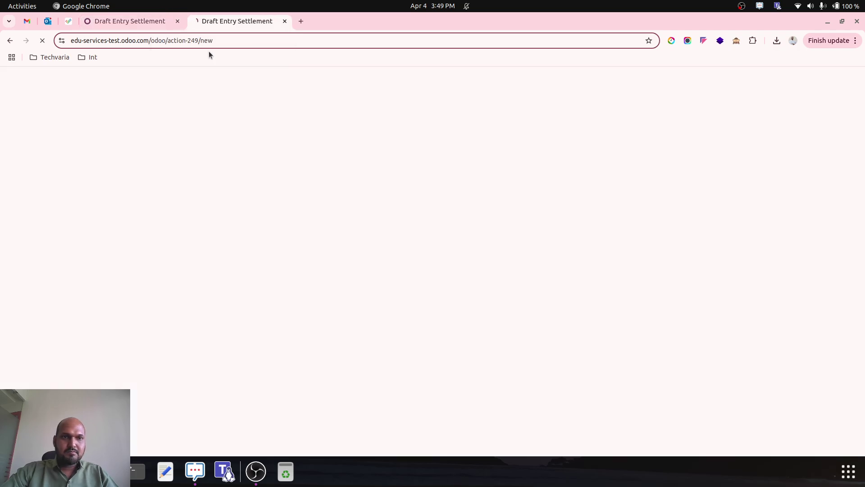
{"action": "left_click", "coordinate": [238, 77]}
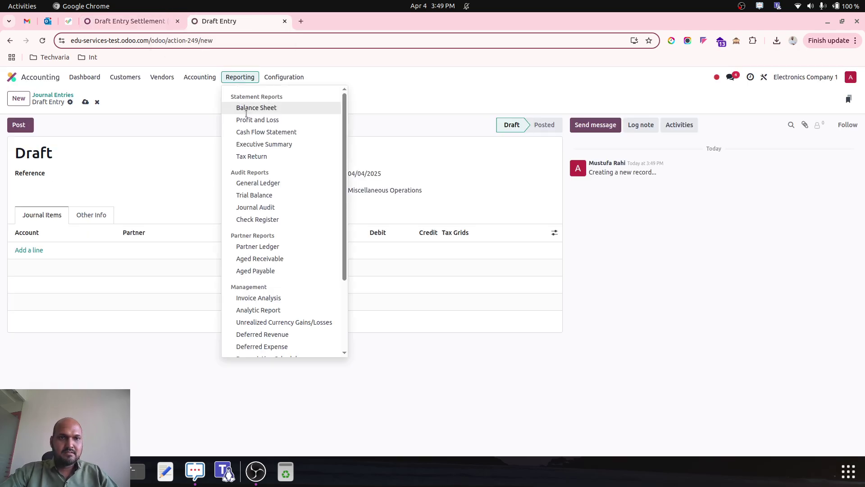
{"action": "left_click", "coordinate": [256, 108]}
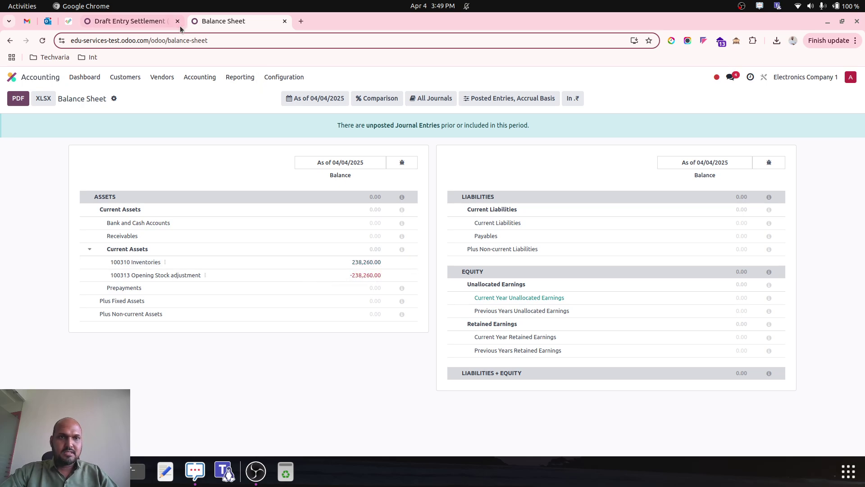
Set the debit of the 100313 Opening Stock adjustment journal item to 238260 in the draft Settlement entry
{"action": "left_click", "coordinate": [163, 22]}
{"action": "left_click", "coordinate": [376, 251]}
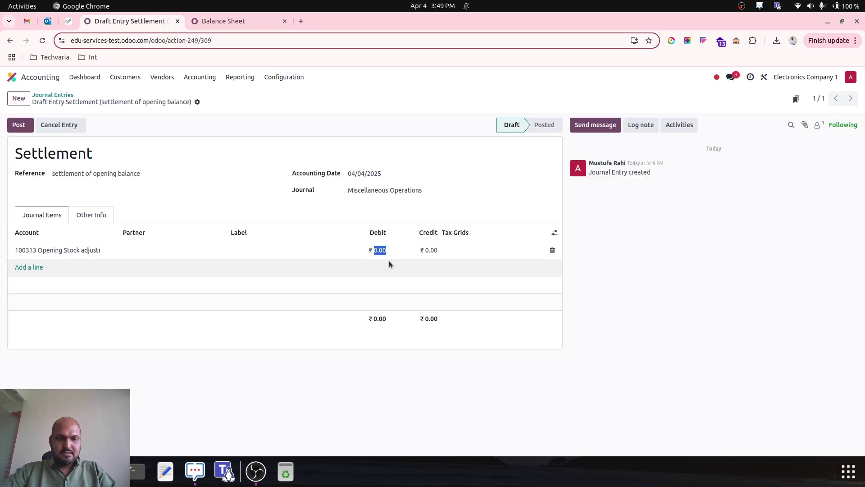
{"action": "type", "text": "23"}
{"action": "type", "text": "8,26"}
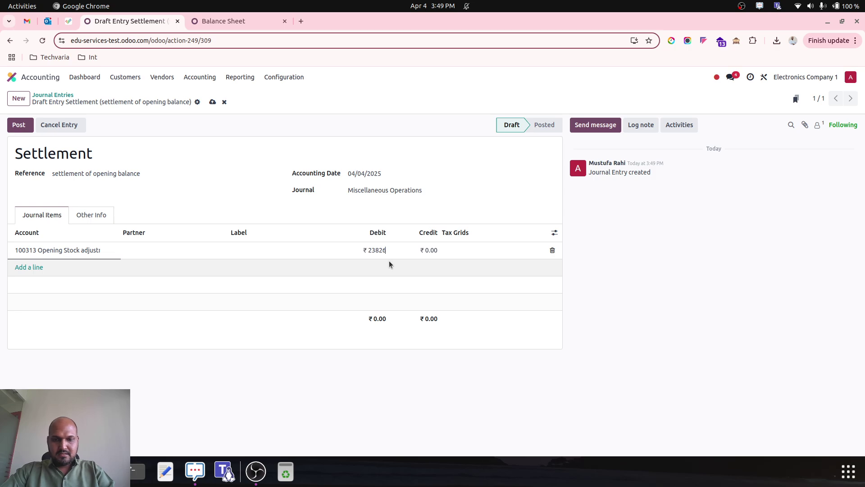
{"action": "type", "text": "0"}
{"action": "left_click", "coordinate": [432, 250]}
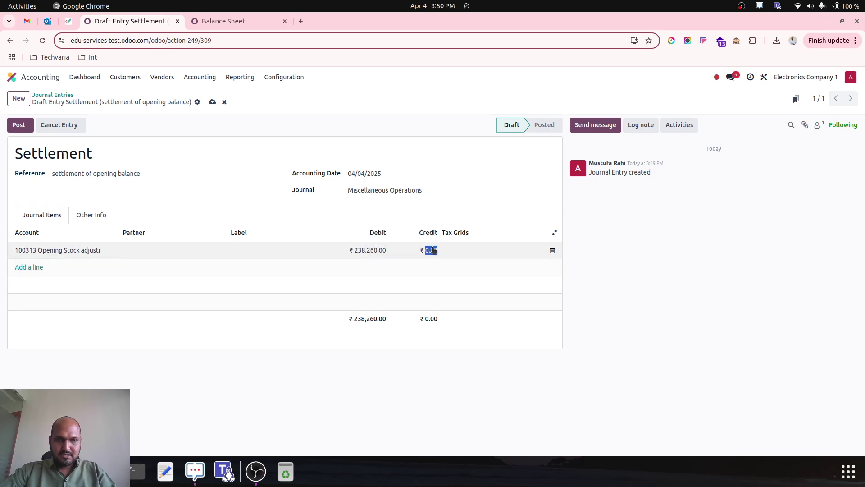
{"action": "key", "text": "Return"}
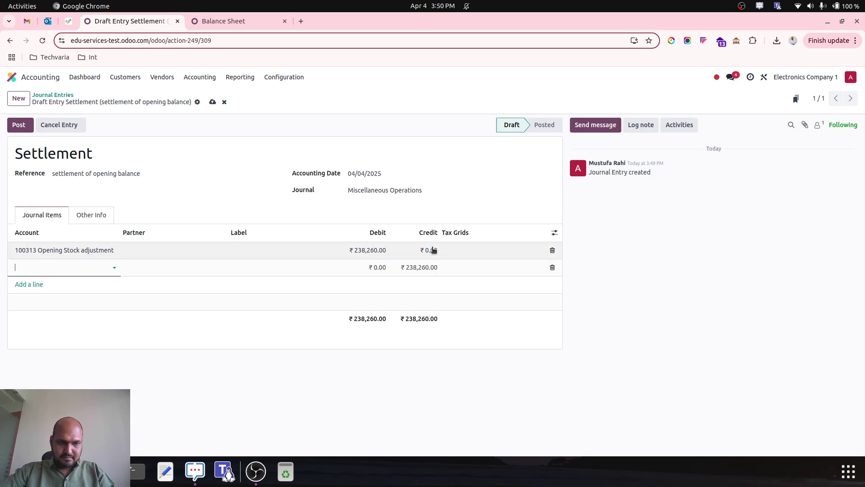
{"action": "left_click", "coordinate": [87, 268]}
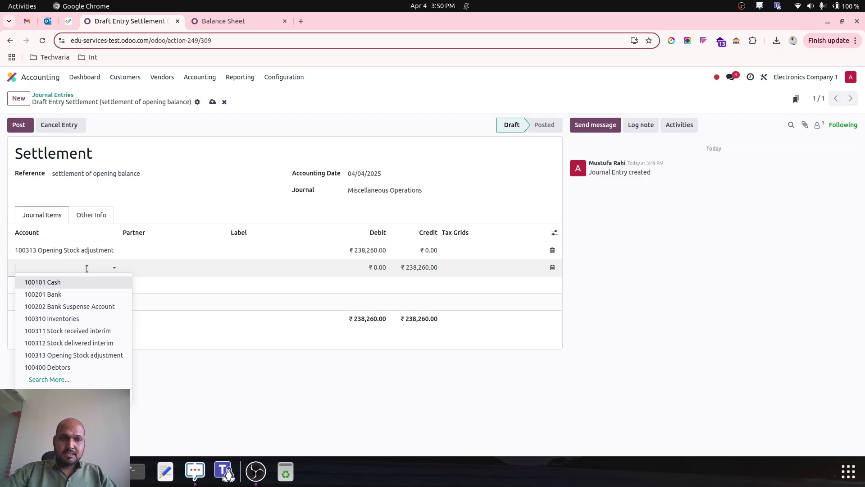
{"action": "left_click", "coordinate": [233, 23]}
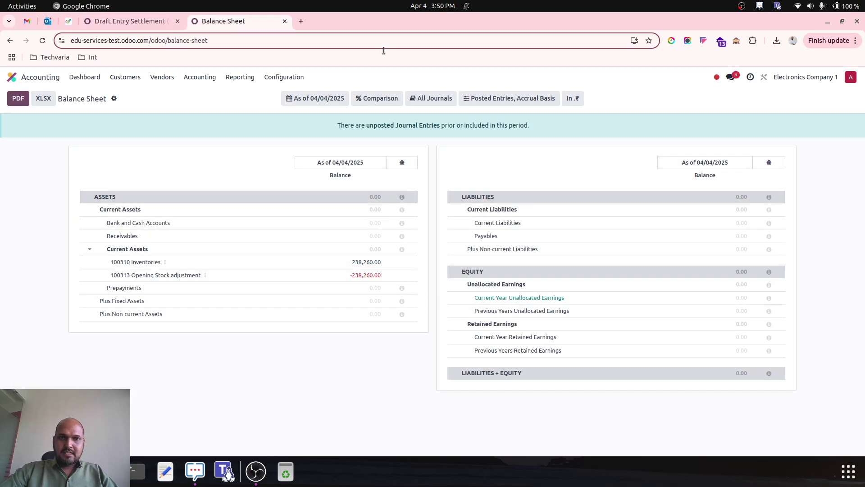
{"action": "left_click", "coordinate": [159, 23]}
{"action": "left_click", "coordinate": [203, 301]}
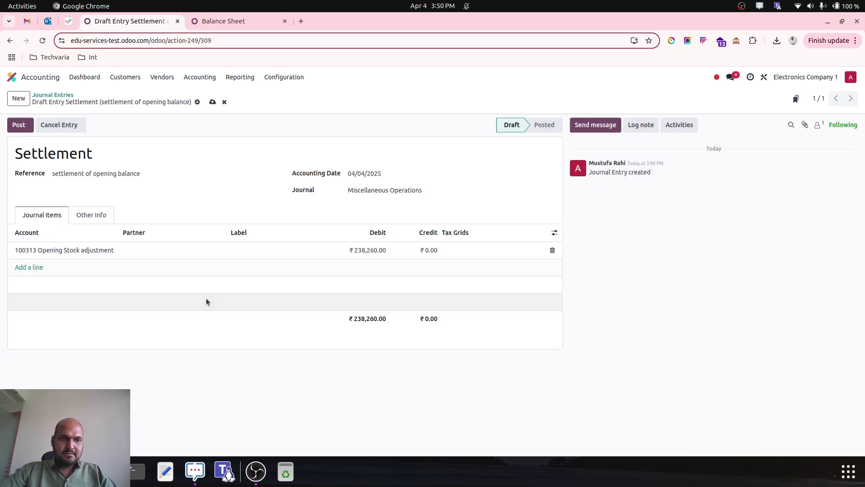
Add the balancing journal item on account 999999 Undistributed Profits/Losses, then save and post the Settlement entry
{"action": "left_click", "coordinate": [30, 266]}
{"action": "type", "text": "999"}
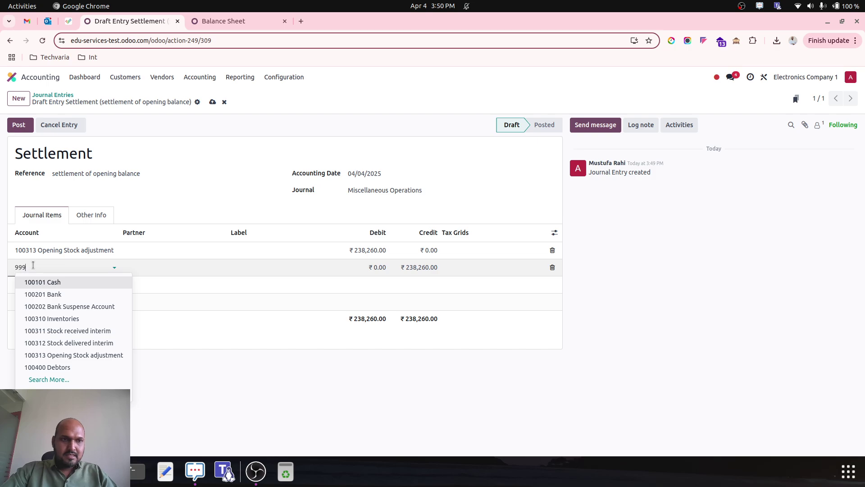
{"action": "left_click", "coordinate": [94, 306]}
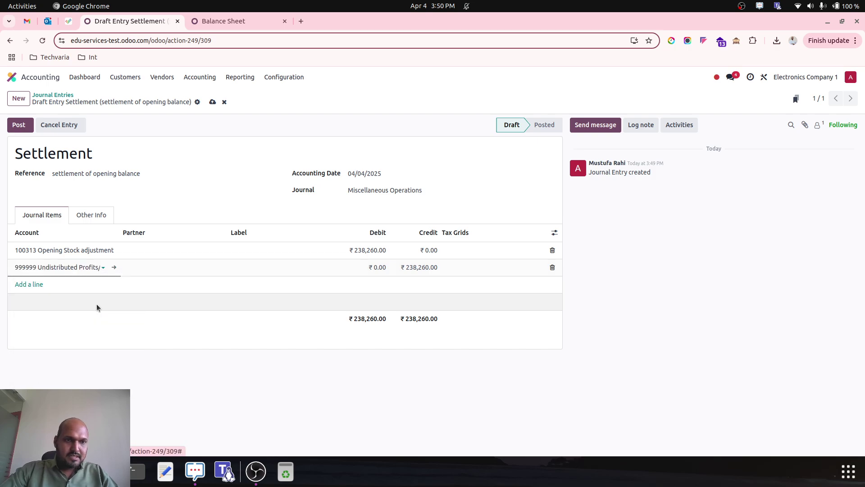
{"action": "left_click", "coordinate": [213, 102]}
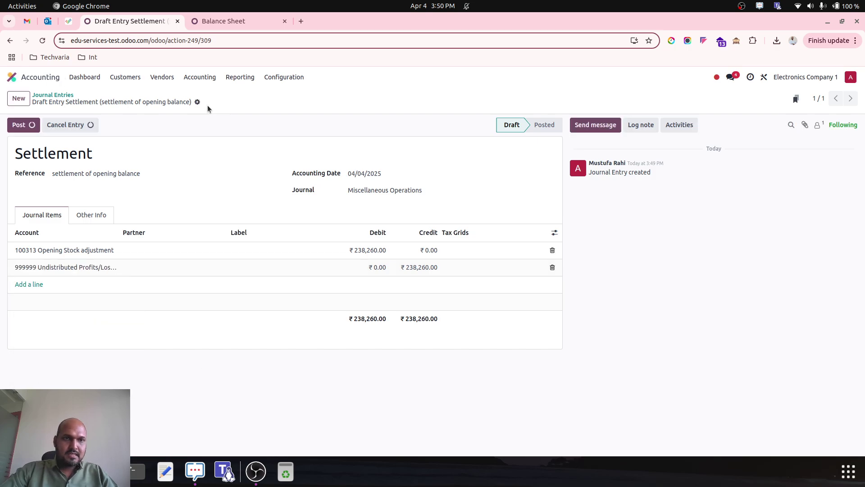
{"action": "left_click", "coordinate": [20, 125]}
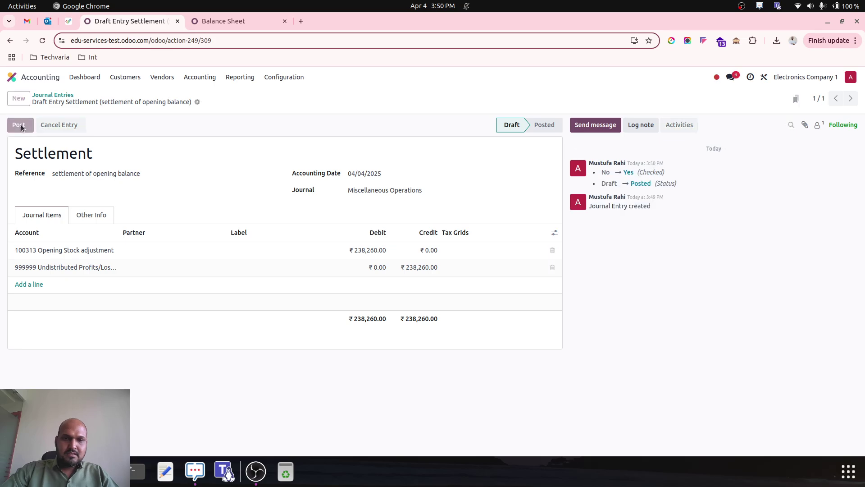
Reopen the Balance Sheet report in the other browser tab to check the balances including the posted settlement entry
{"action": "left_click", "coordinate": [209, 21]}
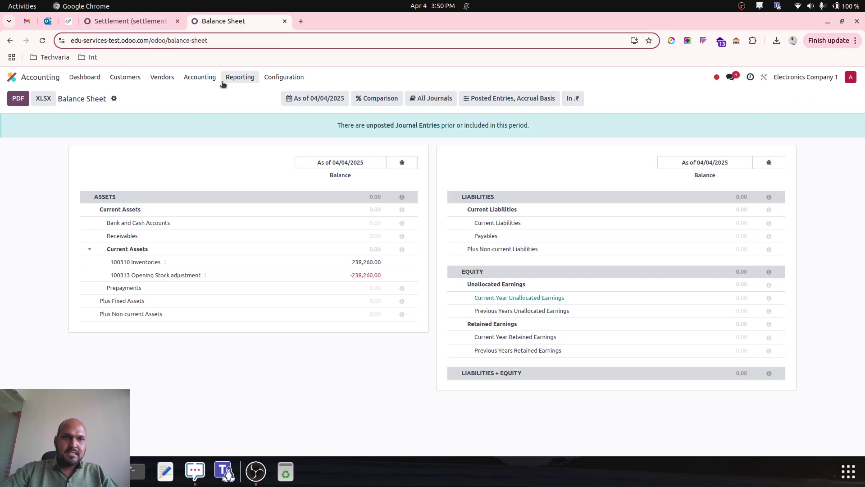
{"action": "left_click", "coordinate": [236, 77]}
{"action": "left_click", "coordinate": [239, 105]}
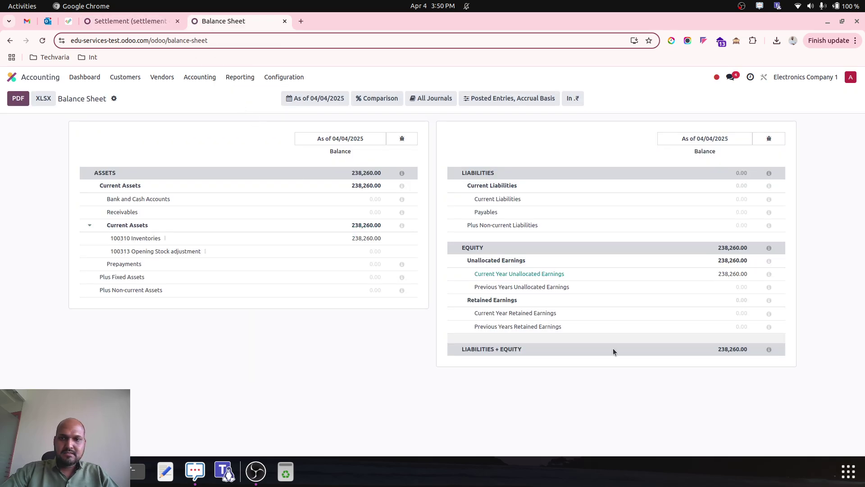